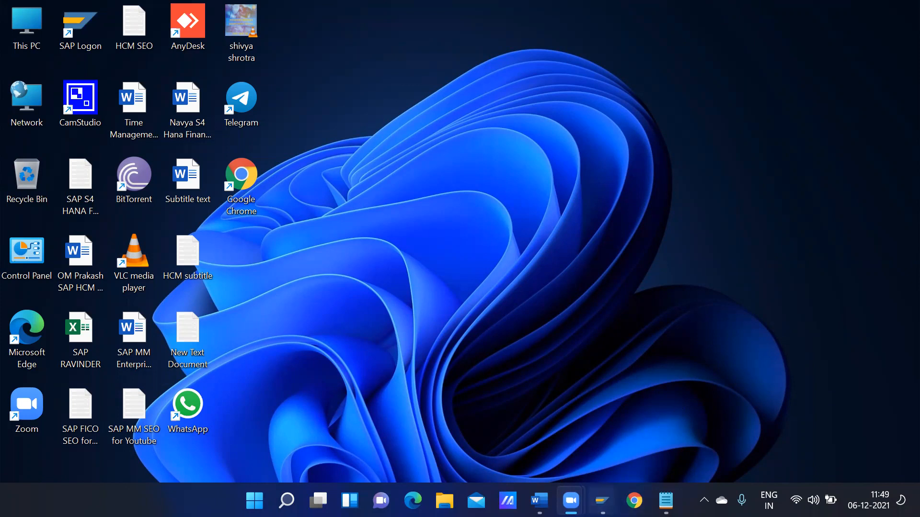
# Close the Easy Access session and return from the Configuration Accounting Display window to the IMG tree
pyautogui.moveTo(601, 500)
pyautogui.click(860, 382)
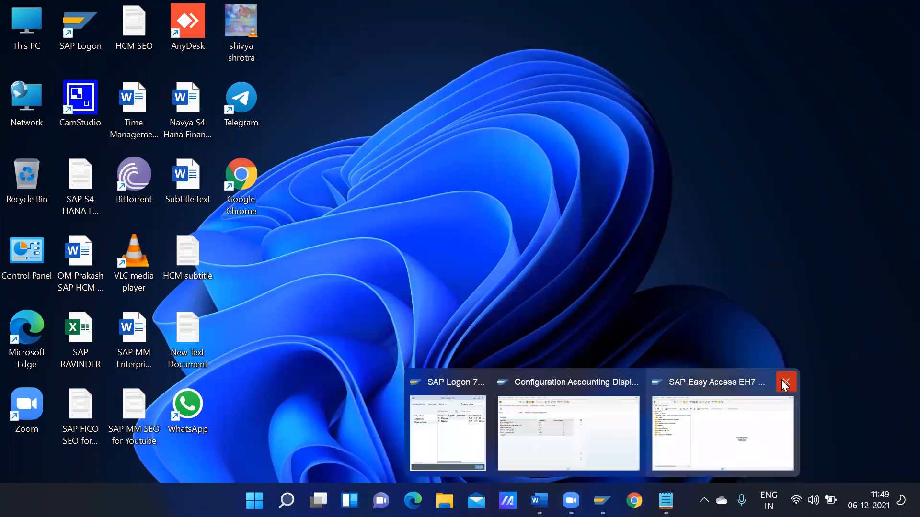
pyautogui.click(785, 383)
pyautogui.click(641, 408)
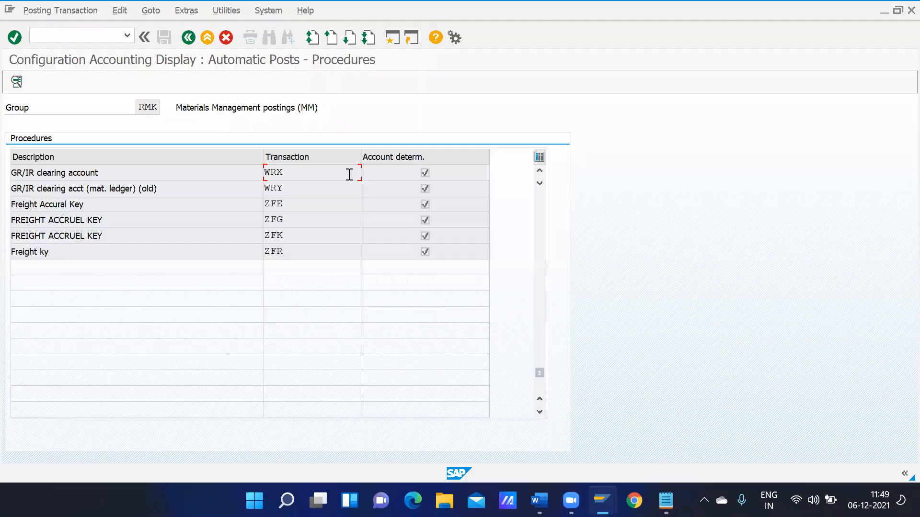
pyautogui.click(187, 38)
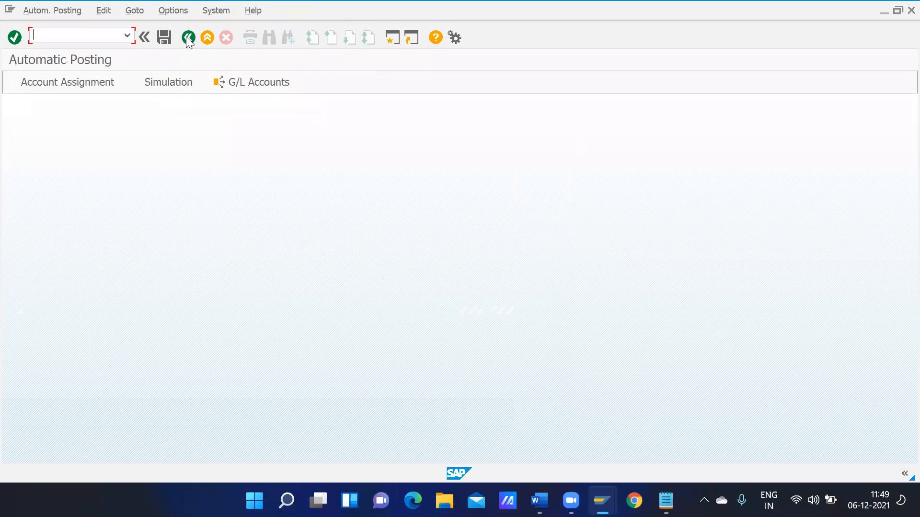
pyautogui.click(187, 39)
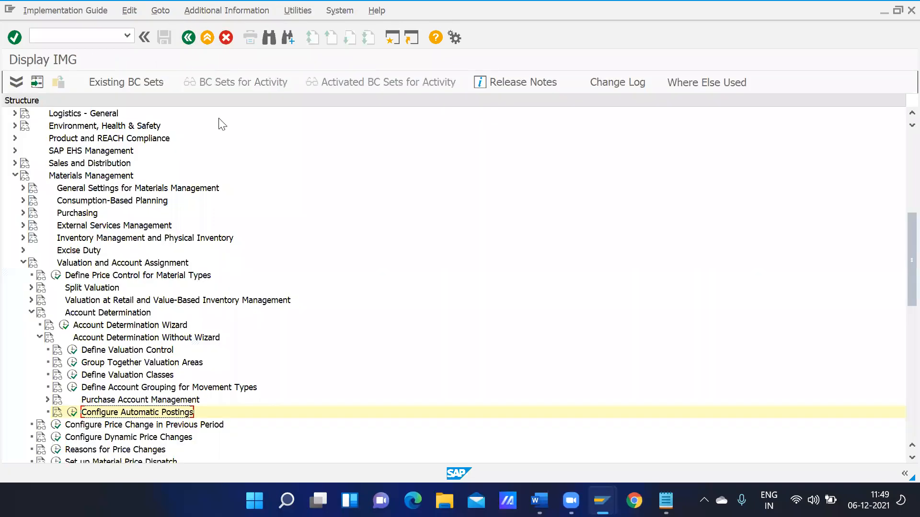
# Confirm Define Valuation Control shows the valuation grouping code active, then return to the IMG
pyautogui.click(101, 350)
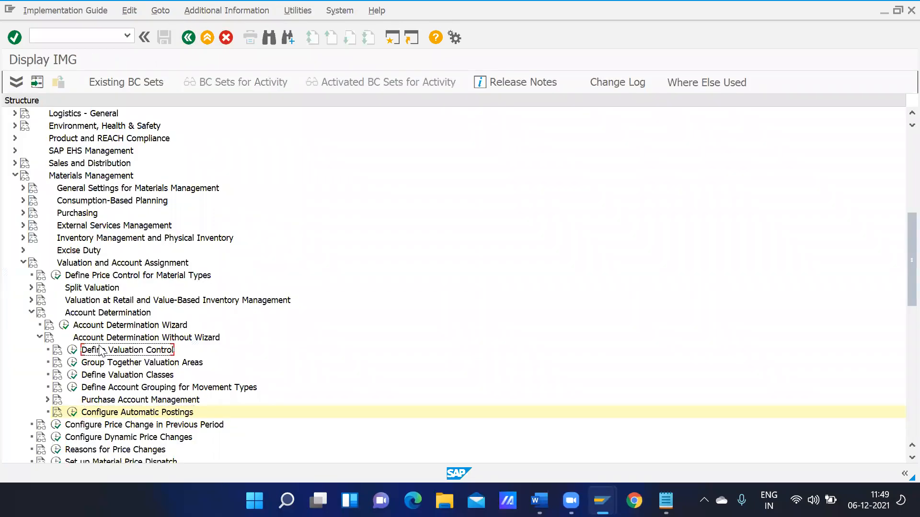
pyautogui.click(72, 350)
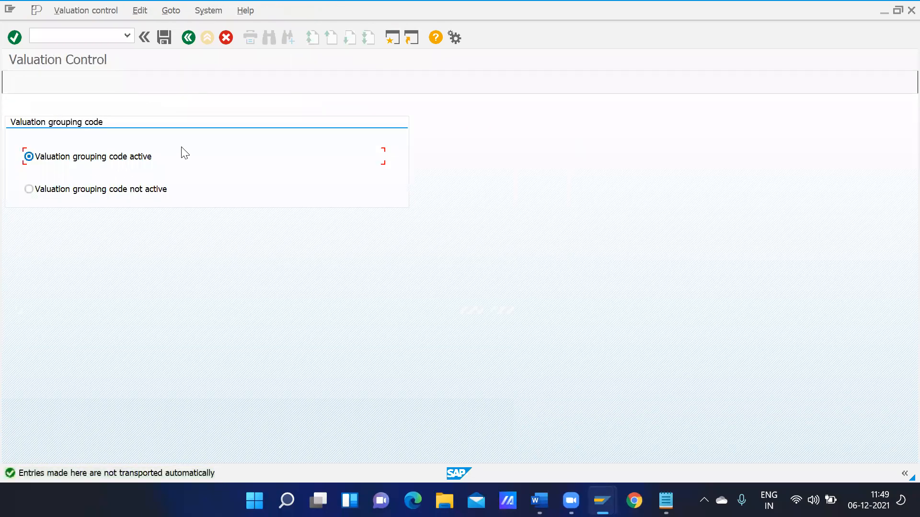
pyautogui.click(191, 38)
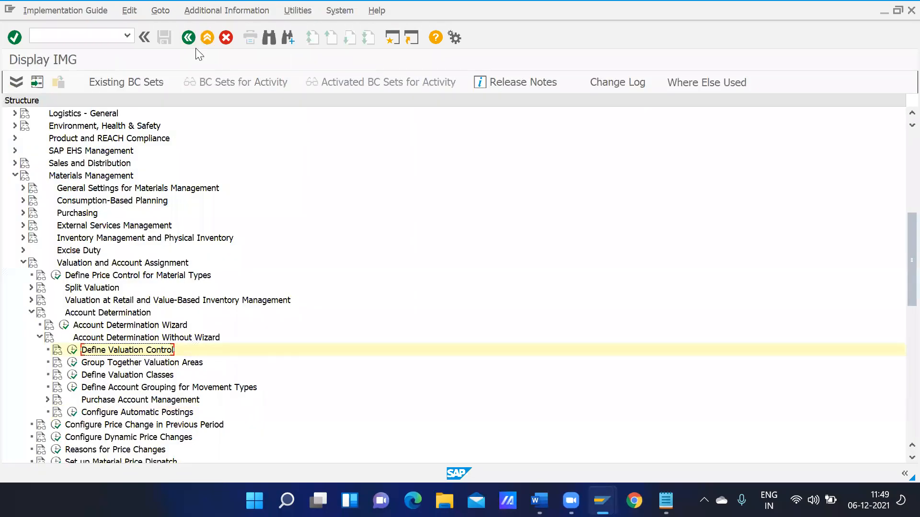
pyautogui.click(103, 364)
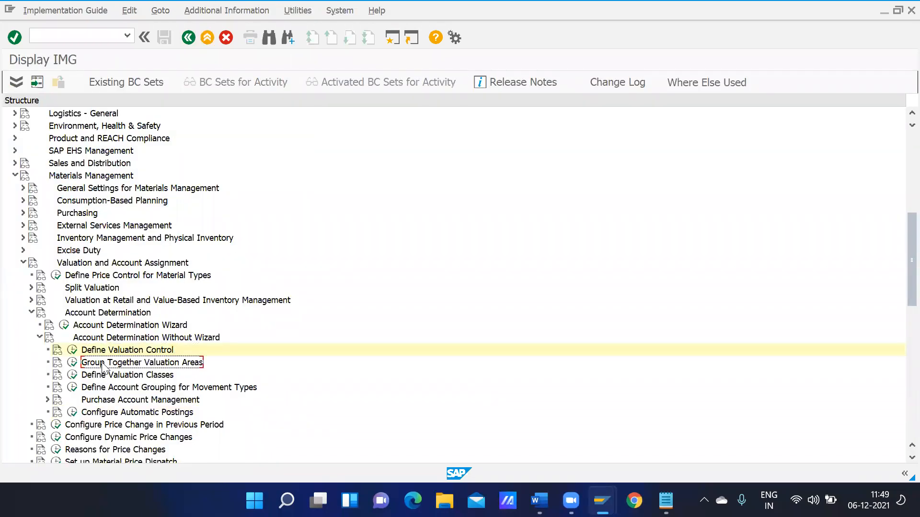
# Give valuation area GOKH valuation grouping code 3344 and save
pyautogui.click(72, 363)
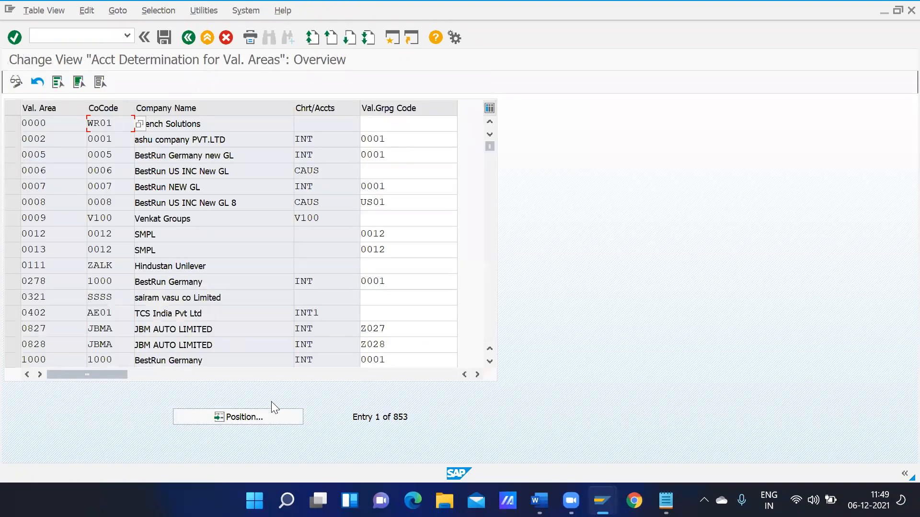
pyautogui.click(266, 416)
pyautogui.write('gokh')
pyautogui.press('Return')
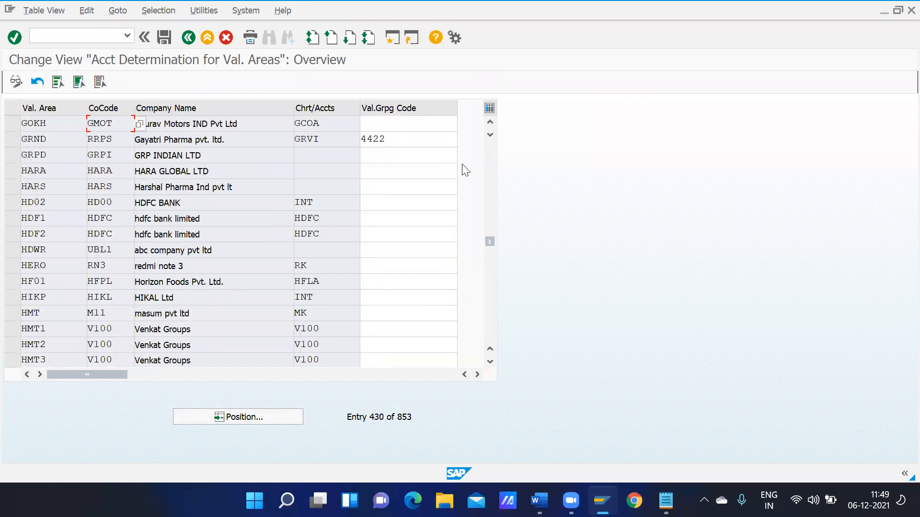
pyautogui.click(400, 123)
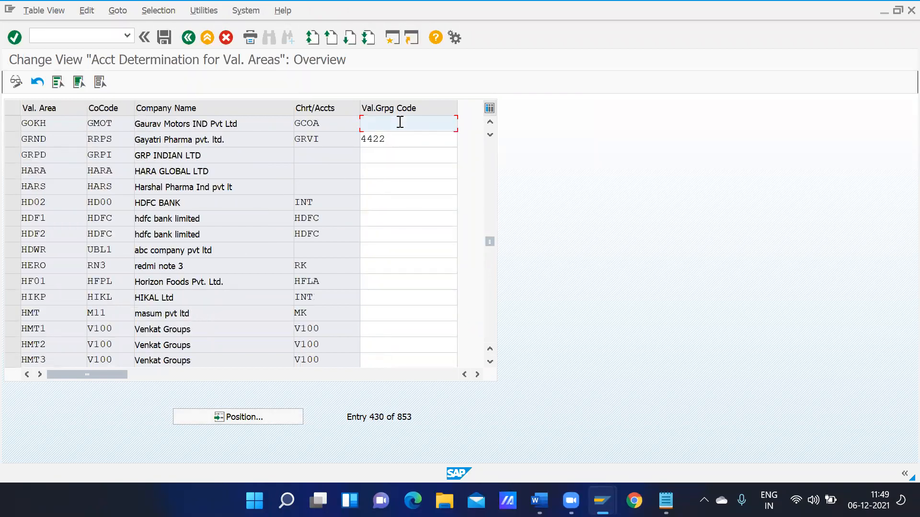
pyautogui.write('3344')
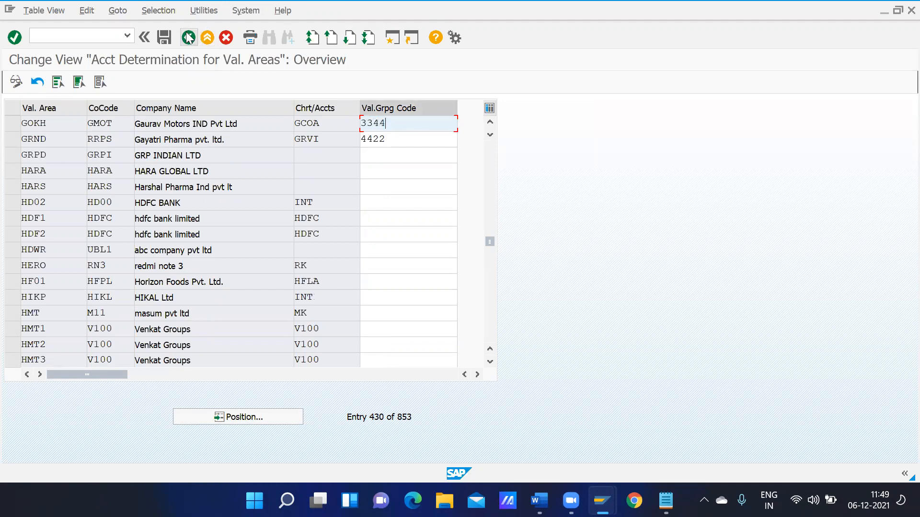
pyautogui.click(164, 39)
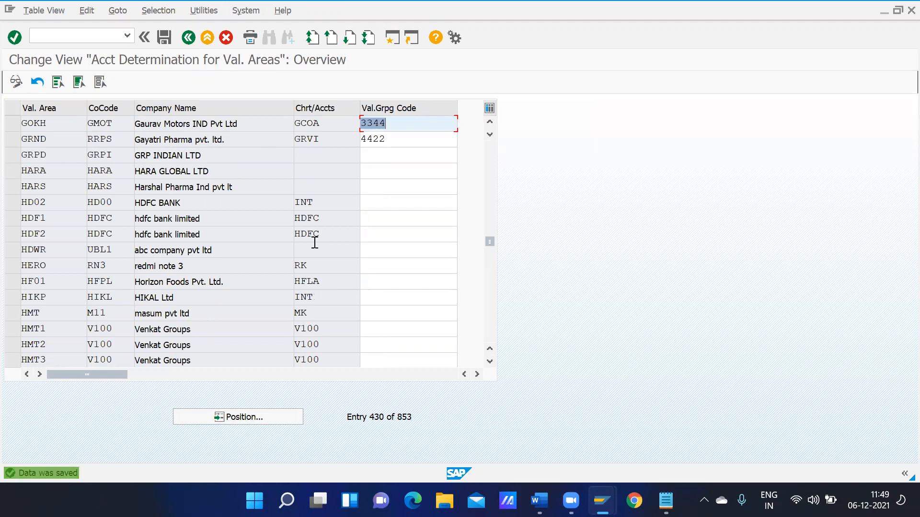
pyautogui.click(189, 38)
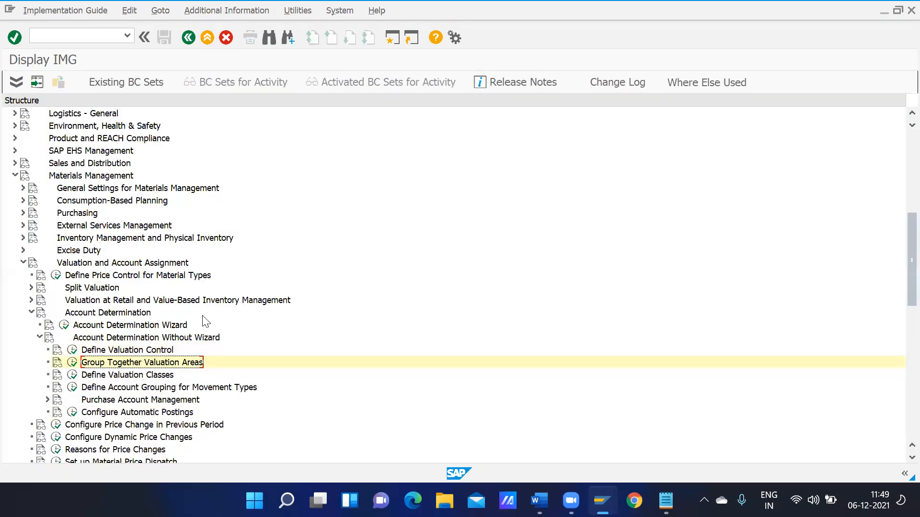
# Create account category reference 3344 described 'GMOT Account Cate. Referrences' and save it
pyautogui.click(104, 375)
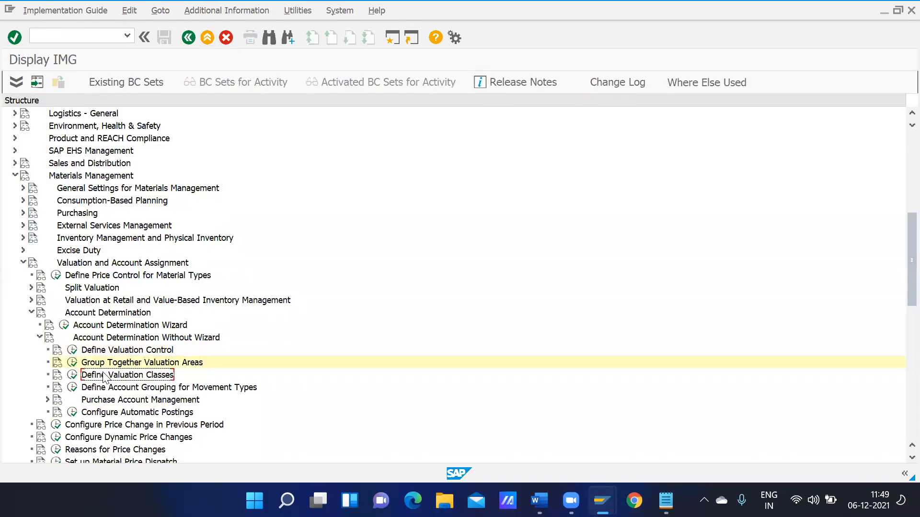
pyautogui.click(71, 375)
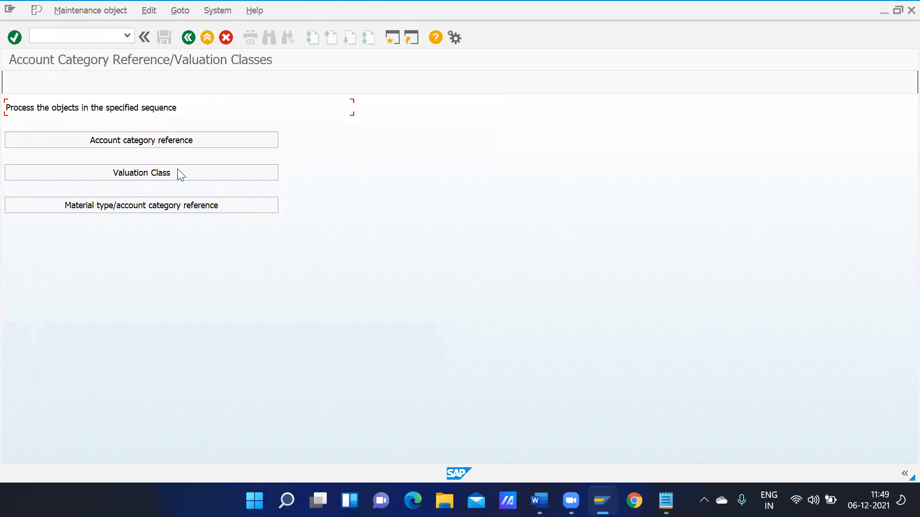
pyautogui.click(156, 144)
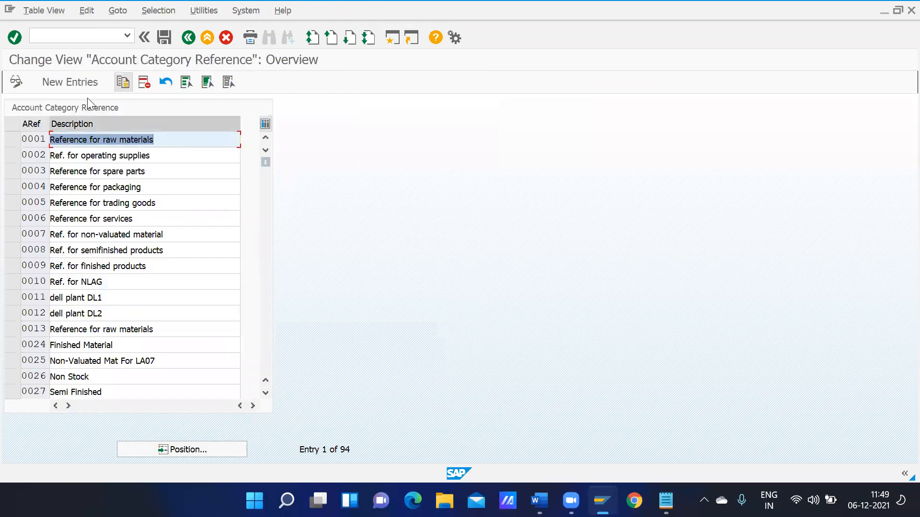
pyautogui.click(75, 86)
pyautogui.write('3344')
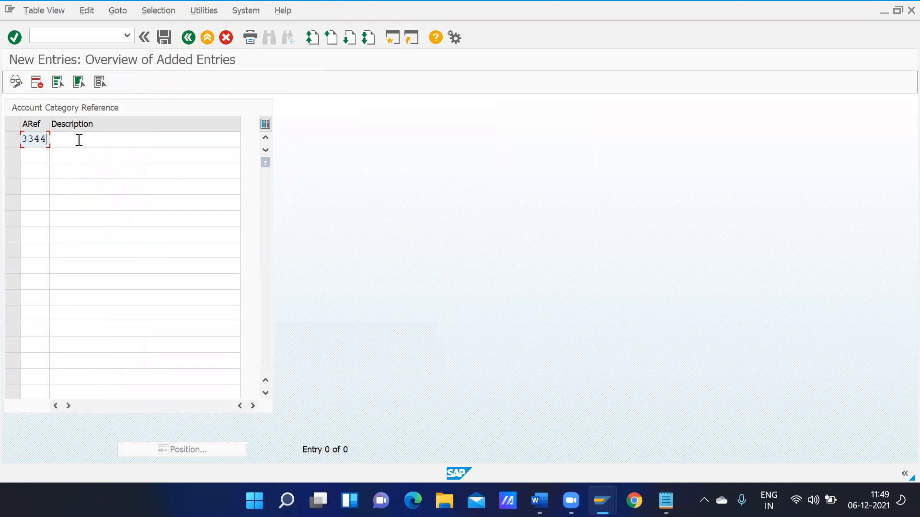
pyautogui.click(79, 140)
pyautogui.write('GMOT')
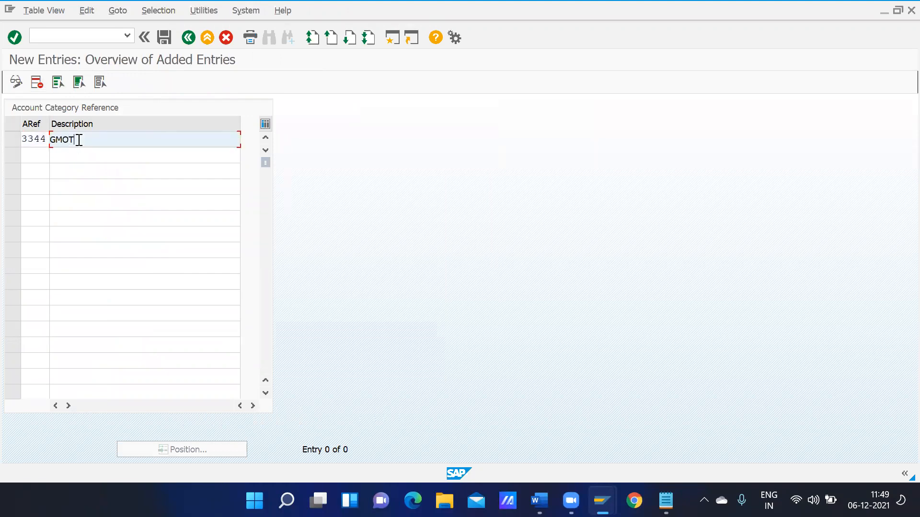
pyautogui.write(' Account Cate')
pyautogui.write(' Reff')
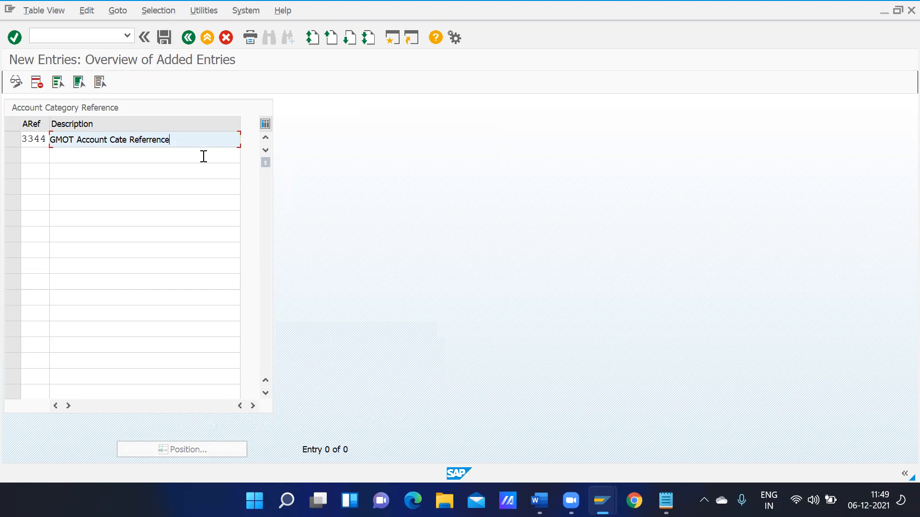
pyautogui.press('BackSpace')
pyautogui.press('BackSpace')
pyautogui.press('BackSpace')
pyautogui.press('BackSpace')
pyautogui.press('BackSpace')
pyautogui.press('BackSpace')
pyautogui.press('BackSpace')
pyautogui.press('BackSpace')
pyautogui.press('BackSpace')
pyautogui.press('BackSpace')
pyautogui.press('BackSpace')
pyautogui.write('e. Referrences')
pyautogui.click(163, 39)
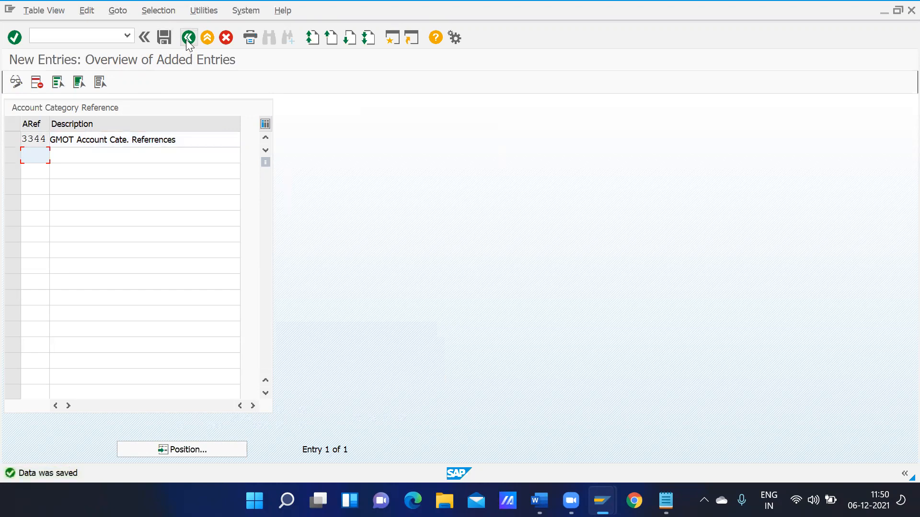
pyautogui.click(188, 39)
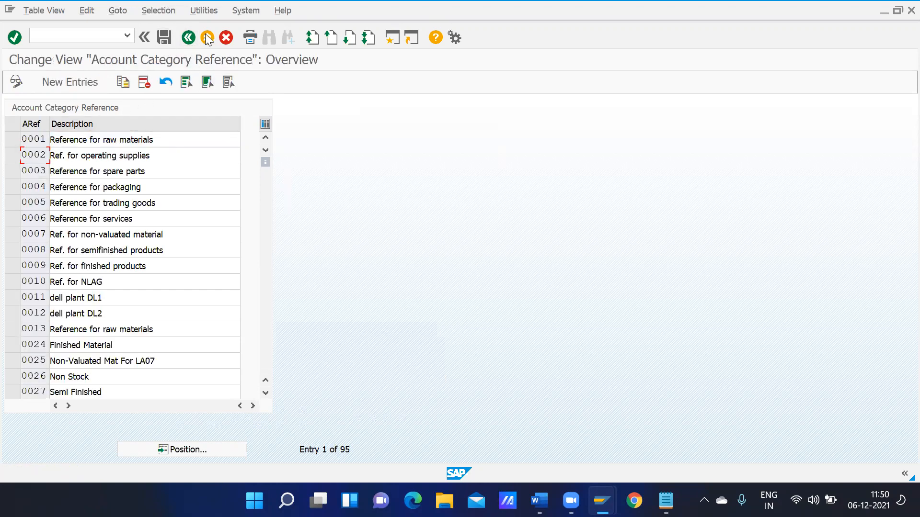
pyautogui.click(182, 41)
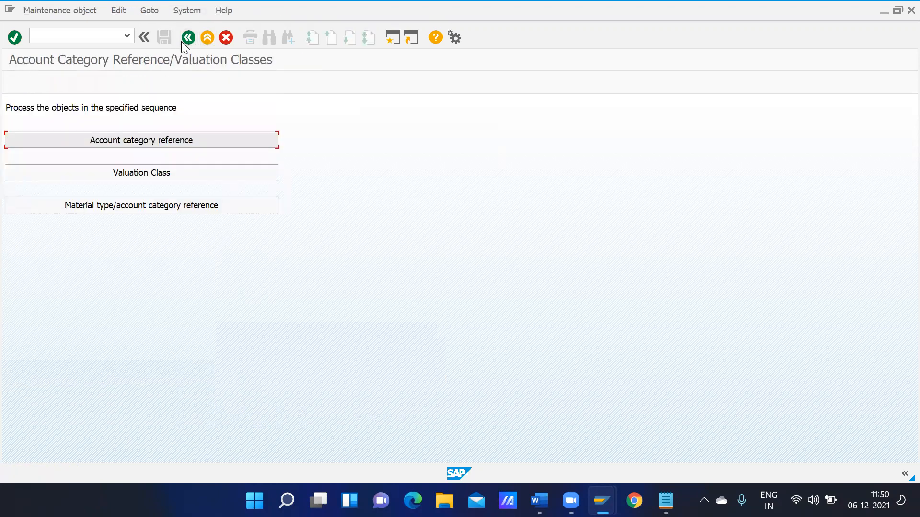
# Add new valuation classes 4001, 4002 and 4003, each with account category reference 3344
pyautogui.click(126, 172)
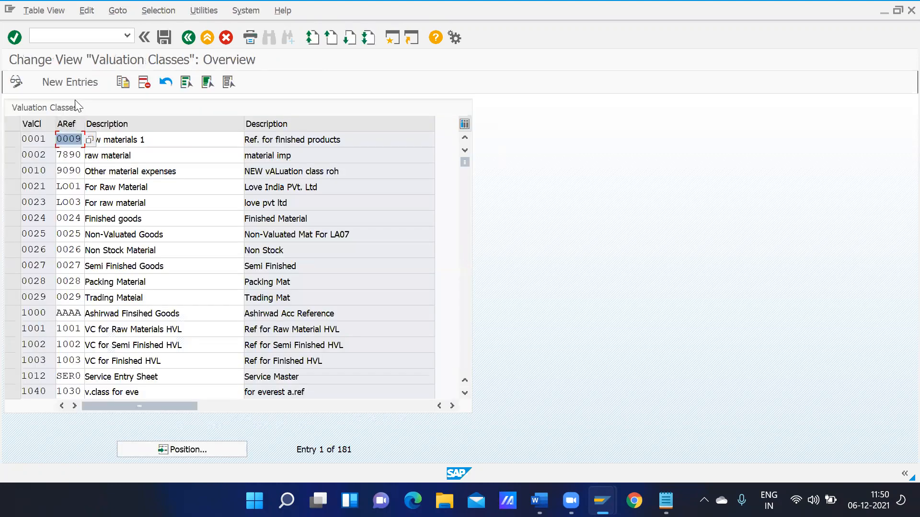
pyautogui.click(73, 82)
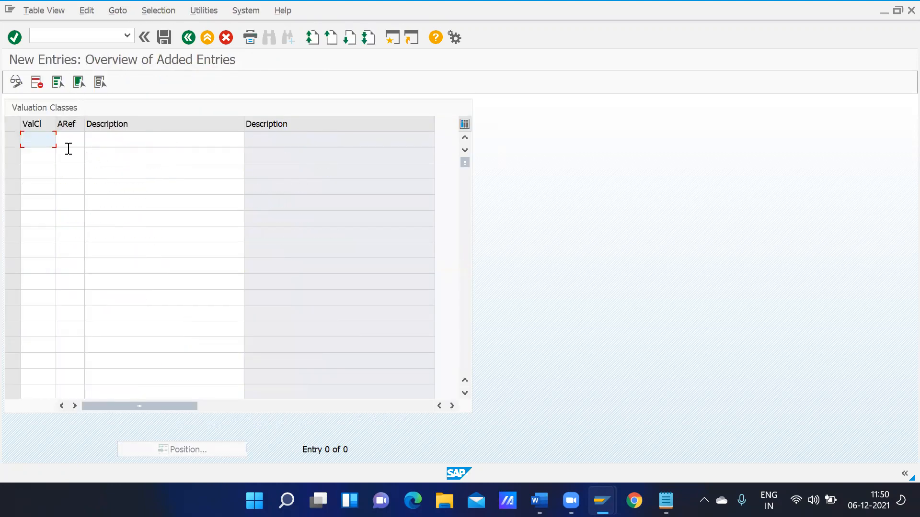
pyautogui.write('3')
pyautogui.press('BackSpace')
pyautogui.write('4001')
pyautogui.press('Down')
pyautogui.write('4002')
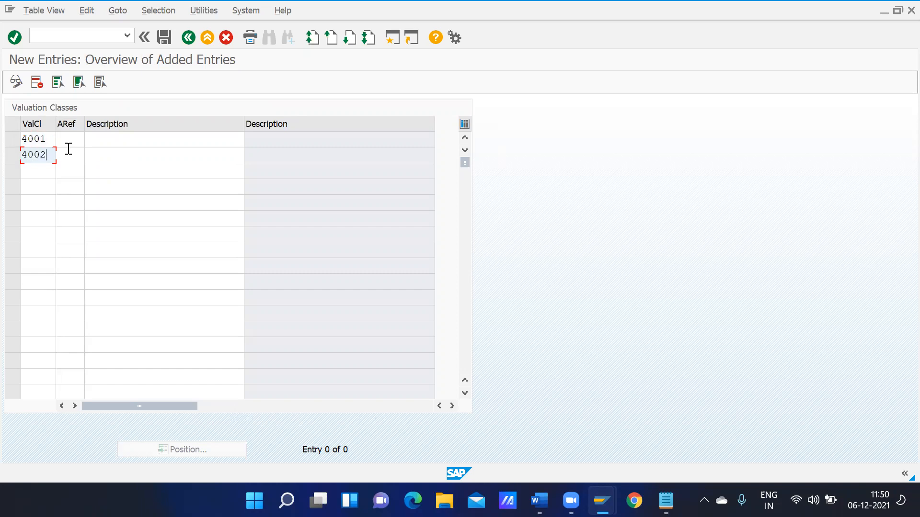
pyautogui.press('Down')
pyautogui.write('4003')
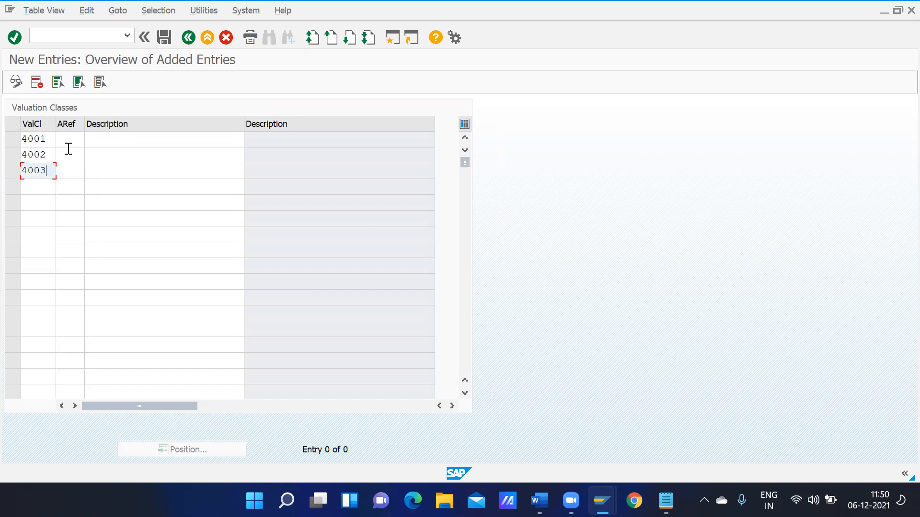
pyautogui.click(72, 138)
pyautogui.write('3344')
pyautogui.press('Down')
pyautogui.write('3344')
pyautogui.press('Down')
pyautogui.write('3344')
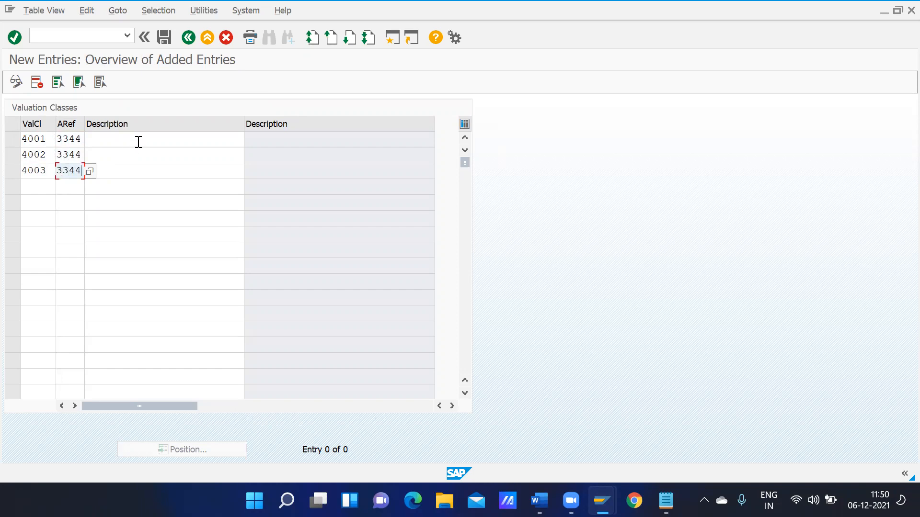
# Describe them as 'GMOT Raw Material', 'GMOT Semi Finished Mat' and 'GMOT Finsheished Good', then validate
pyautogui.click(138, 142)
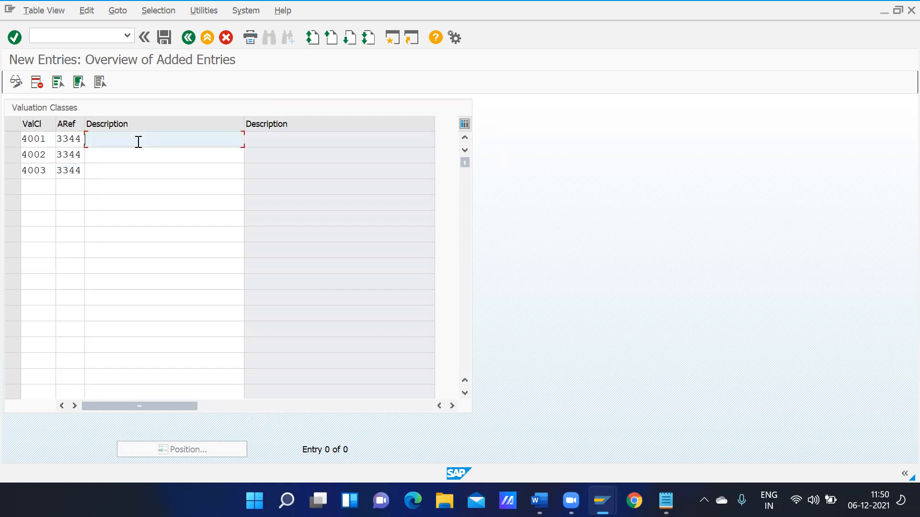
pyautogui.write('GMOT Raw Material')
pyautogui.press('Down')
pyautogui.write('GMOT Sem')
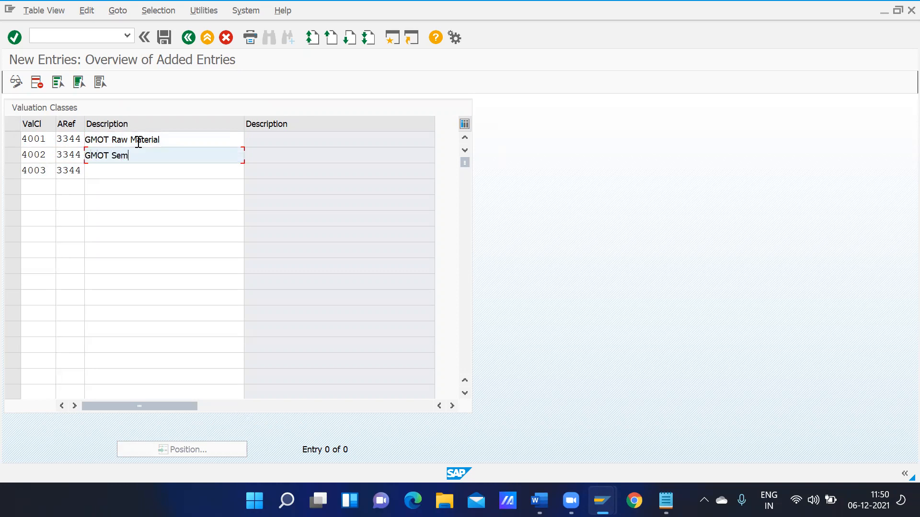
pyautogui.write('i Finished Materi')
pyautogui.press('Down')
pyautogui.write('GMO')
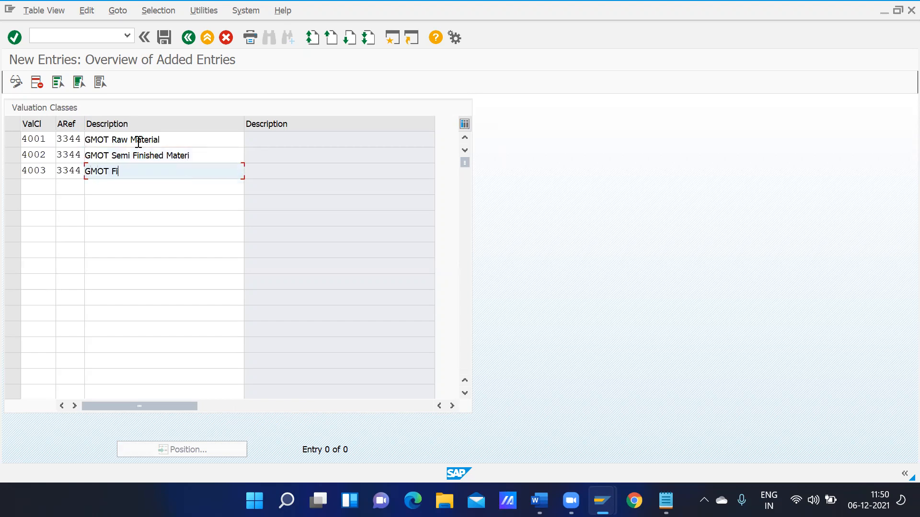
pyautogui.write('T Finshe')
pyautogui.write('ished Good')
pyautogui.press('Return')
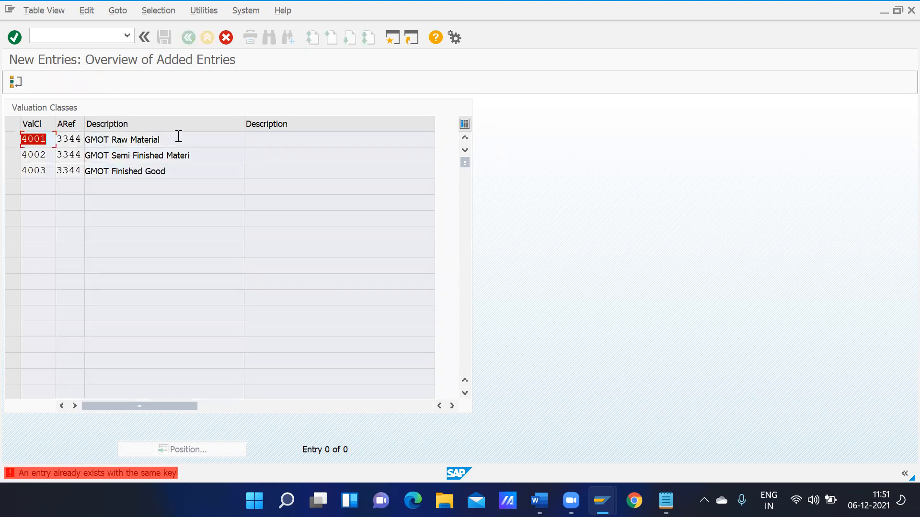
# Renumber the duplicate valuation classes to 4011, 4012 and 4013 after trying 5001 and 6001
pyautogui.click(48, 138)
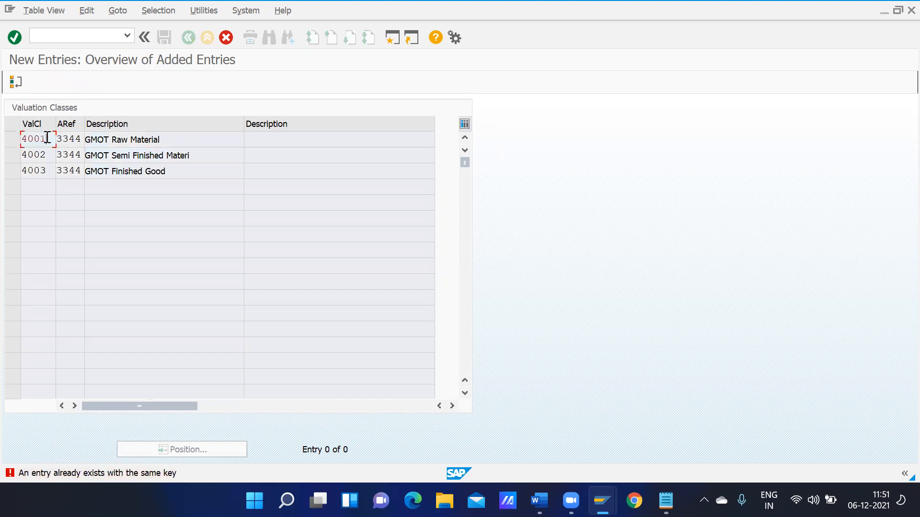
pyautogui.click(29, 139)
pyautogui.press('BackSpace')
pyautogui.write('5')
pyautogui.press('Return')
pyautogui.write('6001')
pyautogui.press('Return')
pyautogui.write('4011')
pyautogui.press('Return')
pyautogui.write('4012')
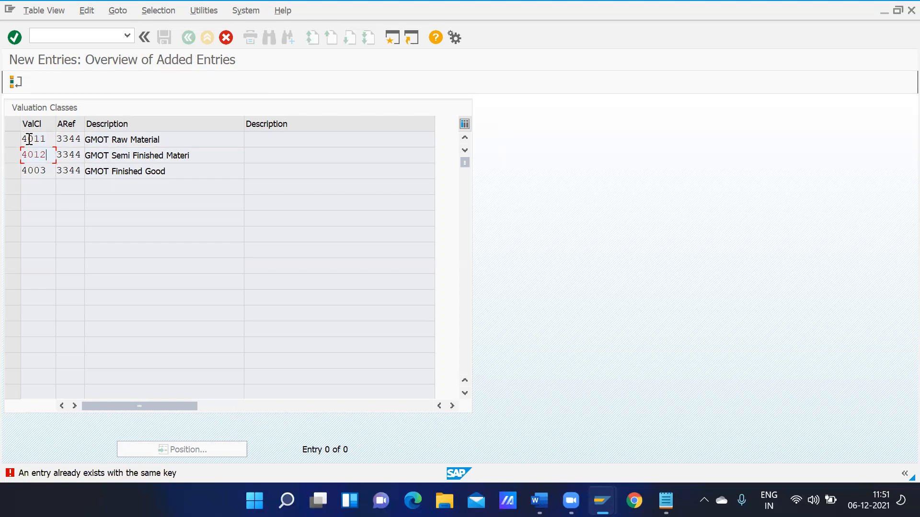
pyautogui.press('Return')
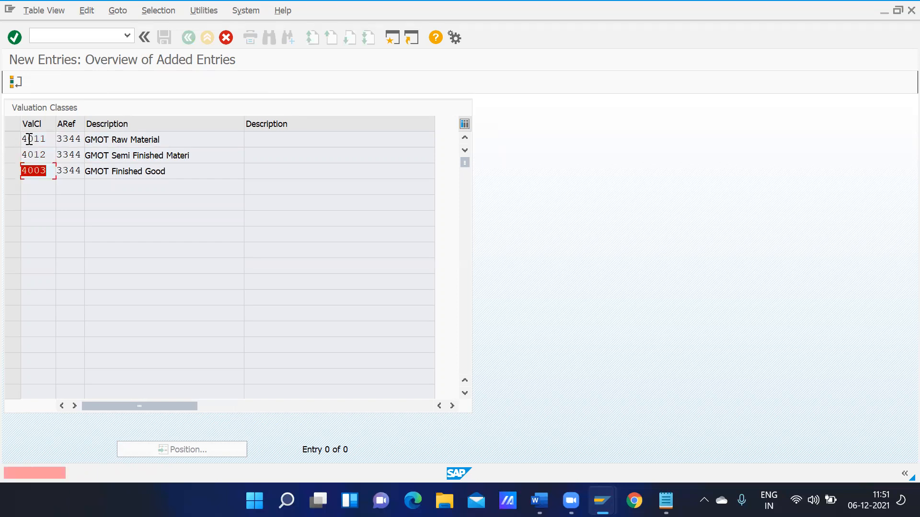
pyautogui.write('4013')
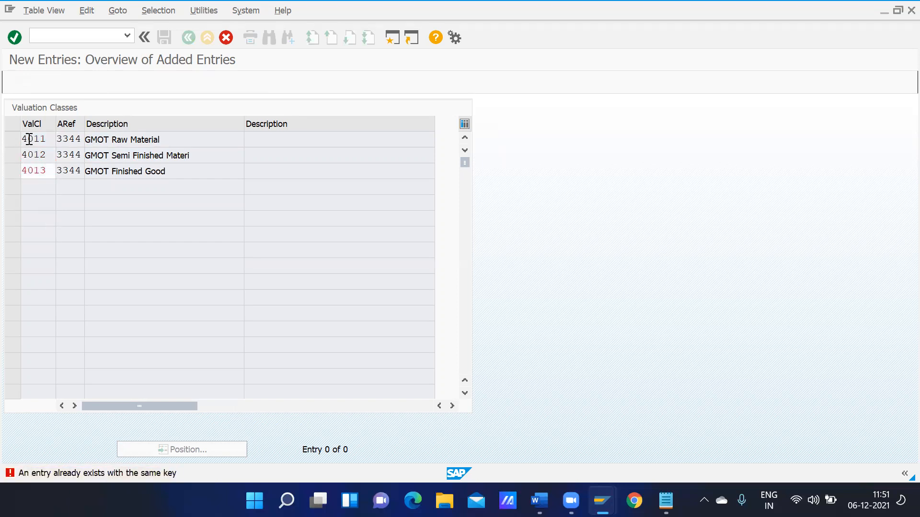
pyautogui.press('Return')
# Save valuation classes 4011–4013 and open the material type/account category reference table
pyautogui.click(164, 36)
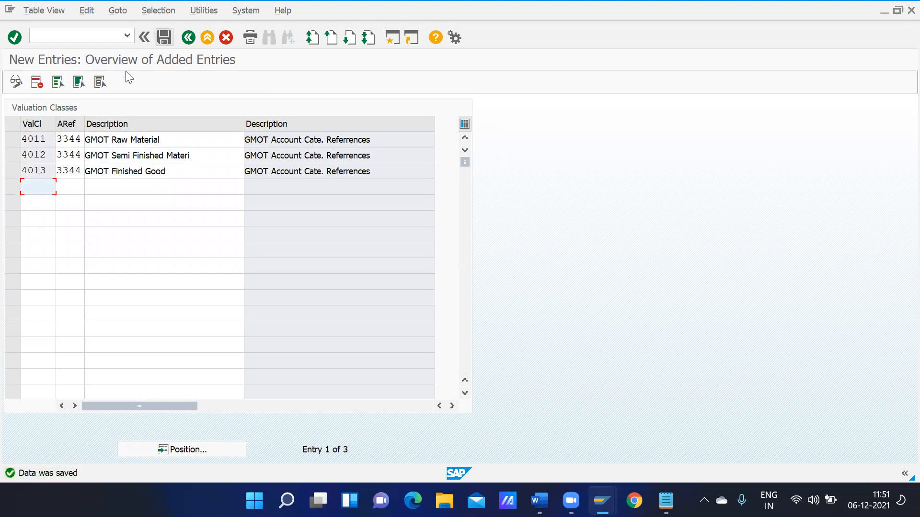
pyautogui.click(188, 38)
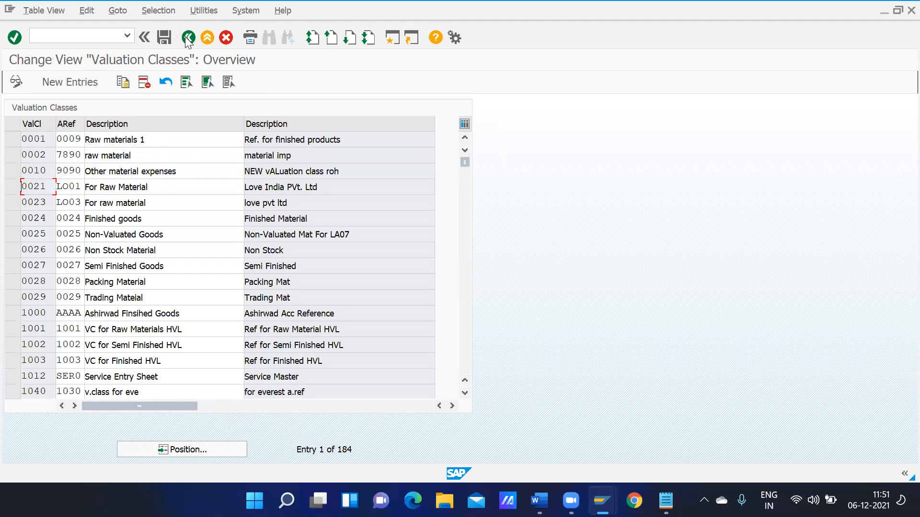
pyautogui.click(188, 38)
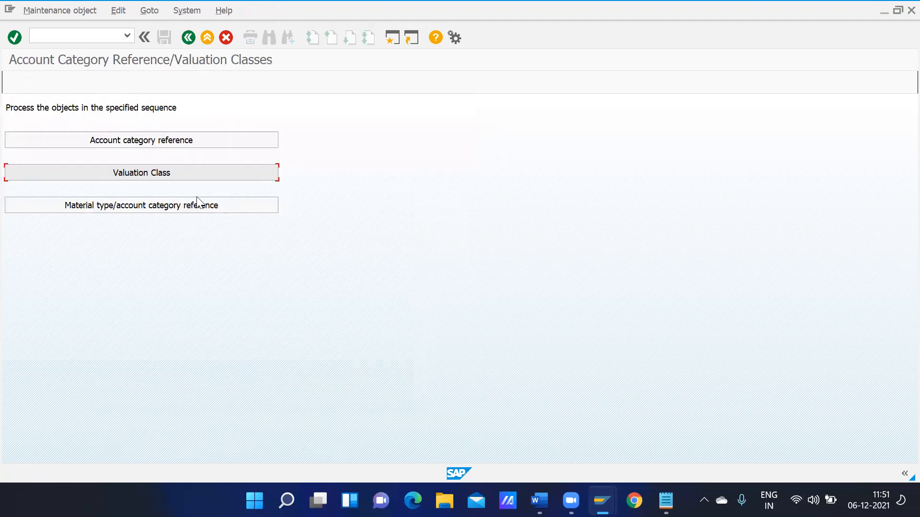
pyautogui.click(147, 206)
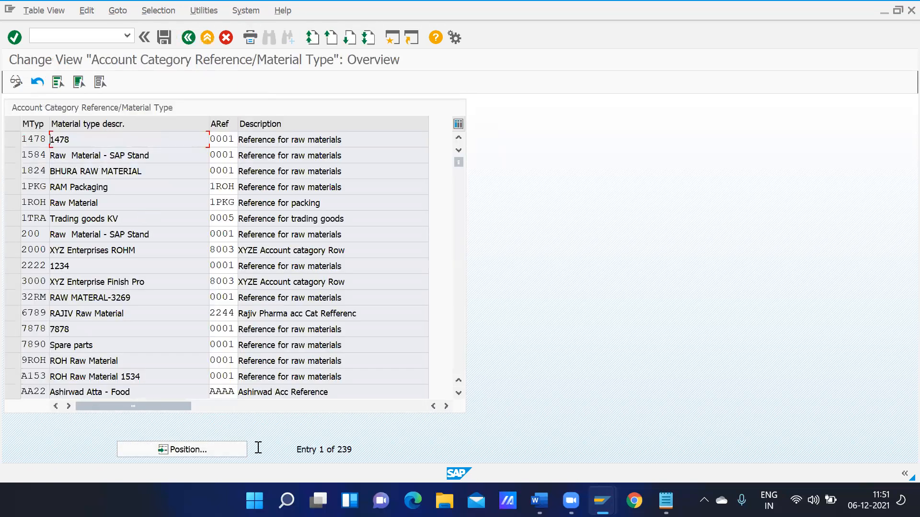
# Change material type GROH's account category reference from 0001 to 3344 and save
pyautogui.click(207, 452)
pyautogui.write('groh')
pyautogui.press('Return')
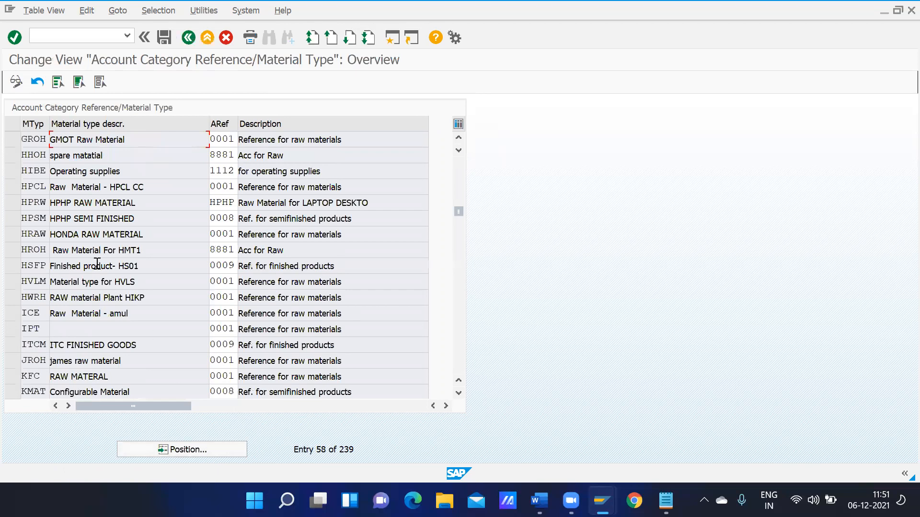
pyautogui.click(233, 138)
pyautogui.press('BackSpace')
pyautogui.press('BackSpace')
pyautogui.press('BackSpace')
pyautogui.press('BackSpace')
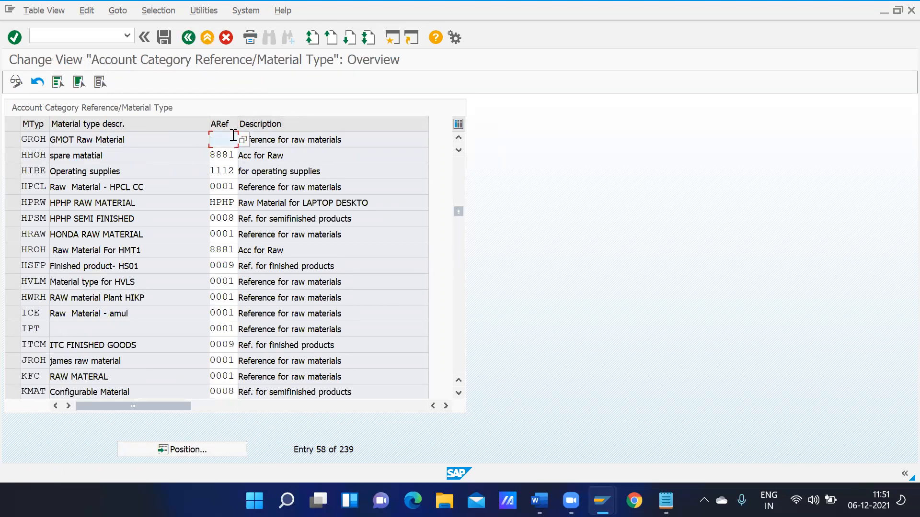
pyautogui.write('3344')
pyautogui.press('Return')
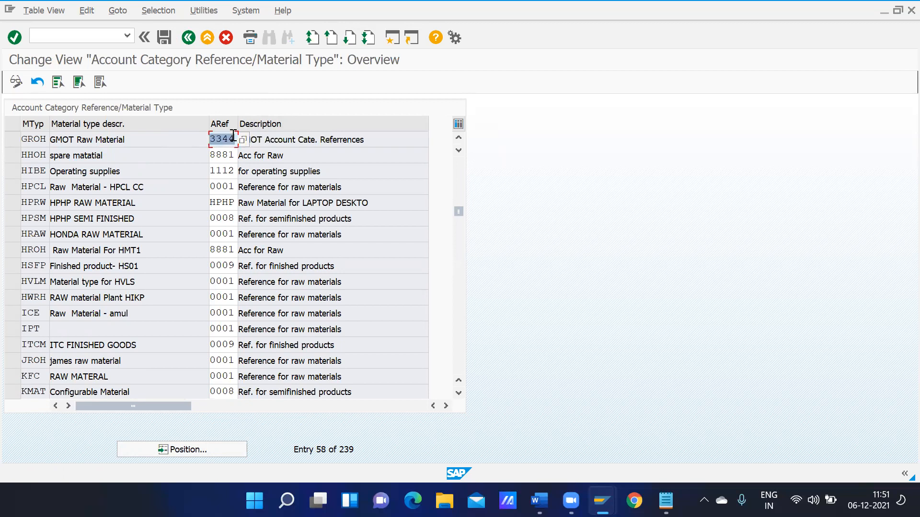
pyautogui.click(164, 38)
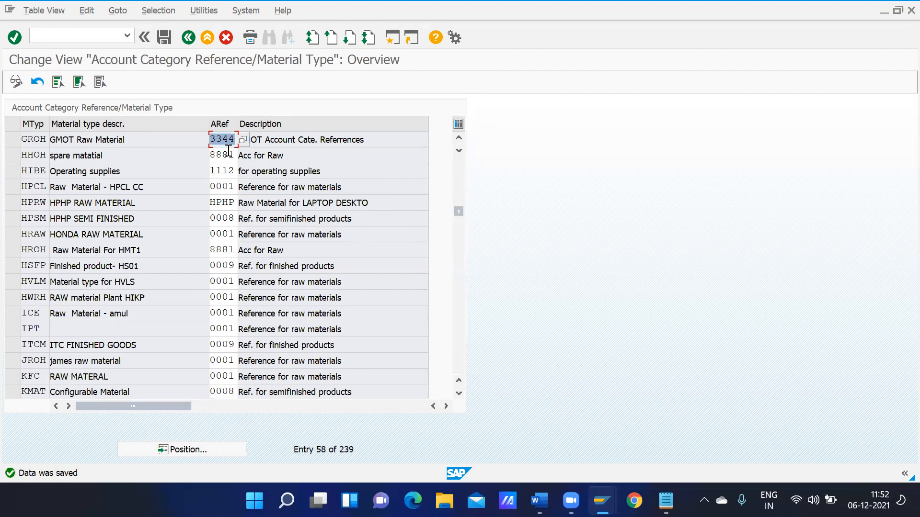
pyautogui.click(214, 450)
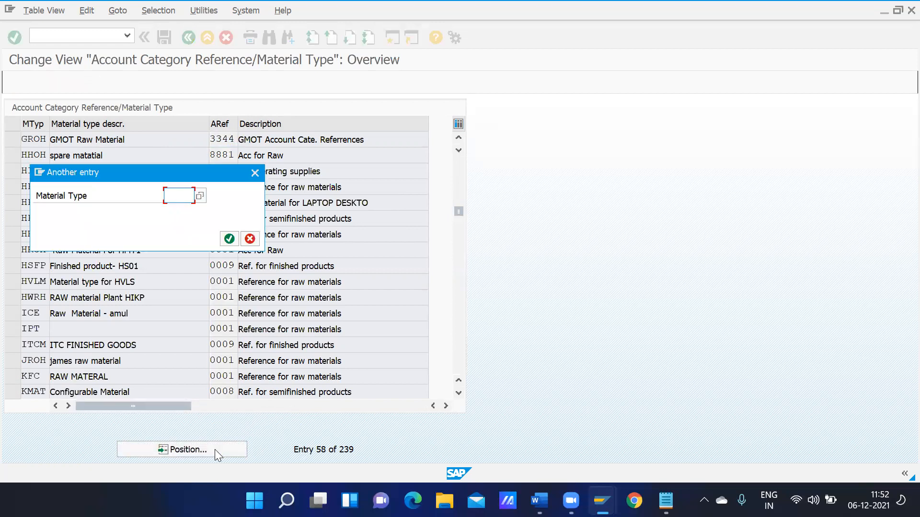
pyautogui.write('gh')
pyautogui.write('oh')
pyautogui.press('Return')
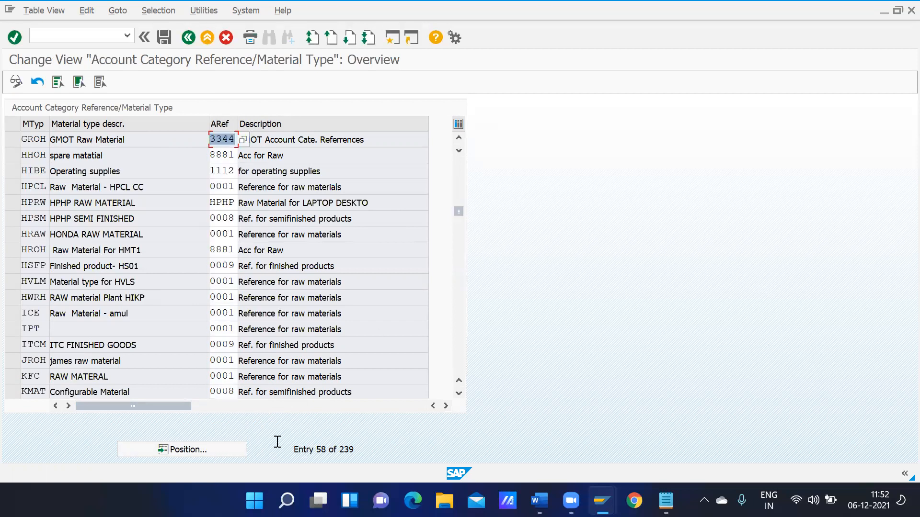
pyautogui.click(226, 452)
pyautogui.click(199, 196)
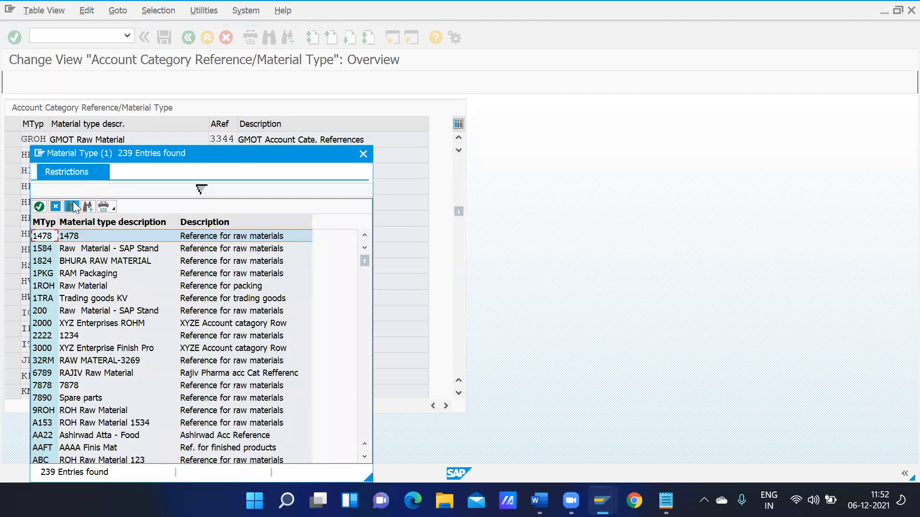
pyautogui.click(72, 206)
pyautogui.write('gnmot')
pyautogui.press('Return')
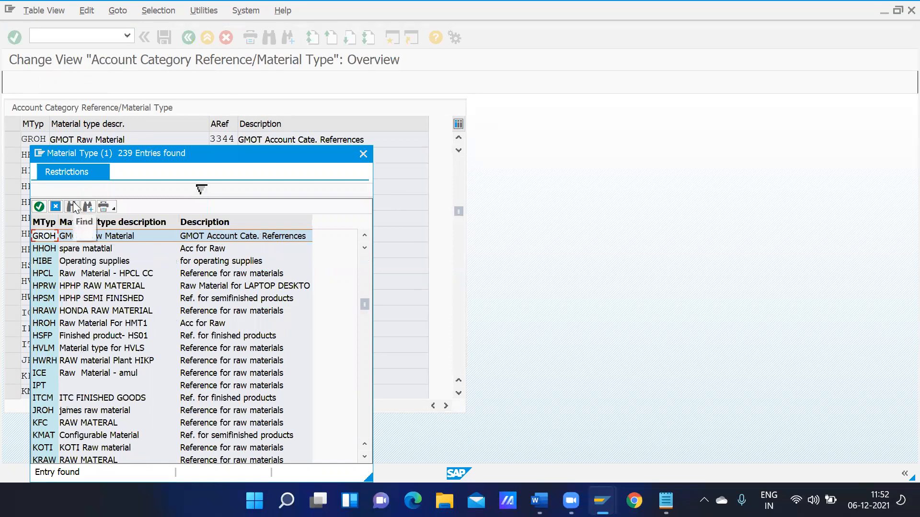
pyautogui.press('Return')
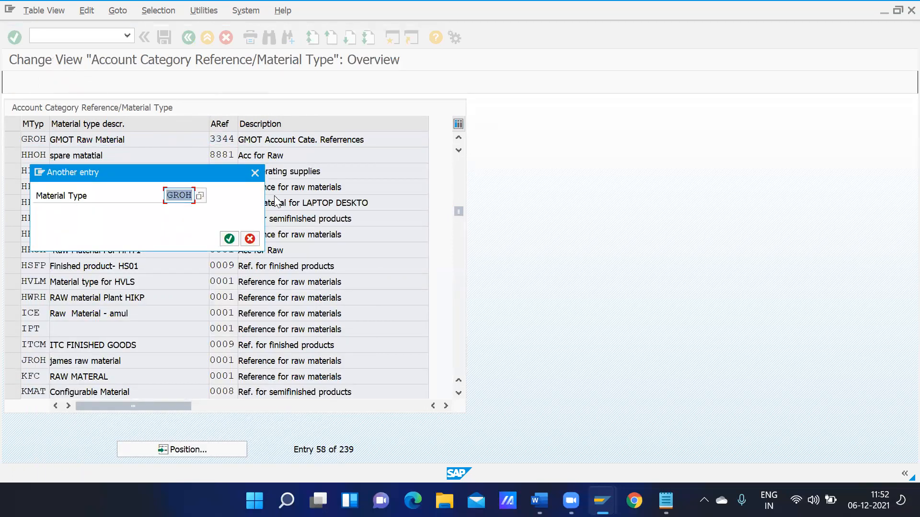
pyautogui.click(199, 196)
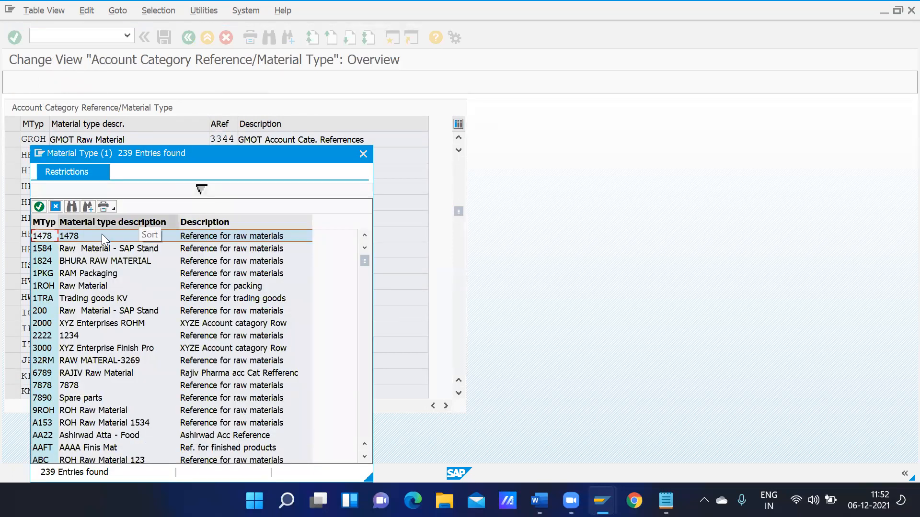
pyautogui.click(72, 207)
pyautogui.press('BackSpace')
pyautogui.write('gmo')
pyautogui.press('Return')
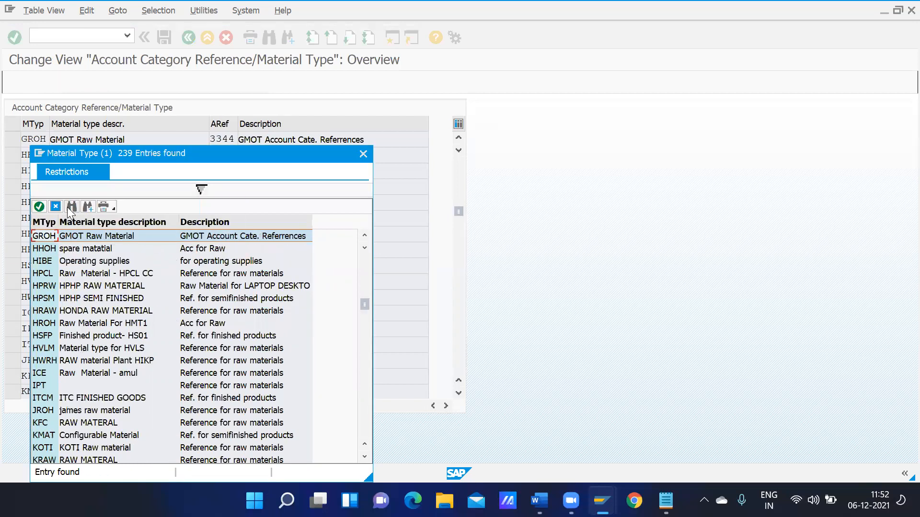
pyautogui.click(87, 206)
pyautogui.click(88, 207)
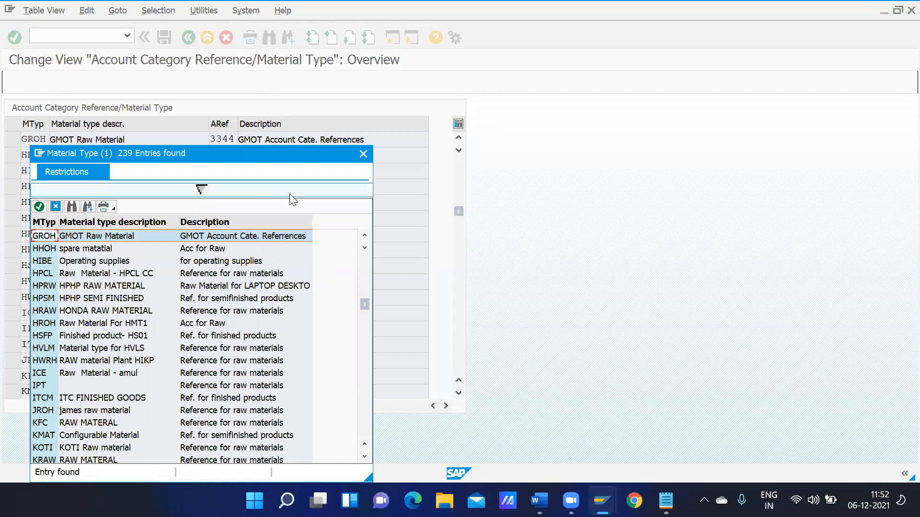
pyautogui.click(363, 153)
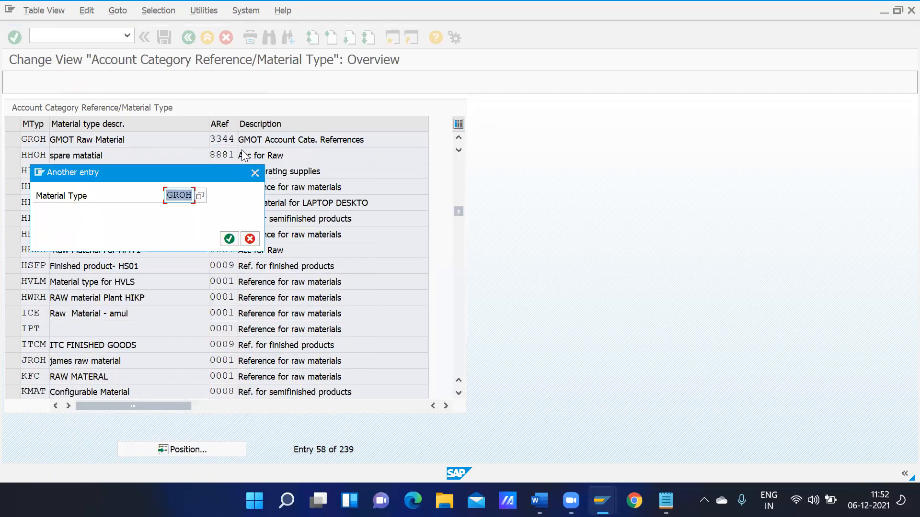
pyautogui.click(254, 171)
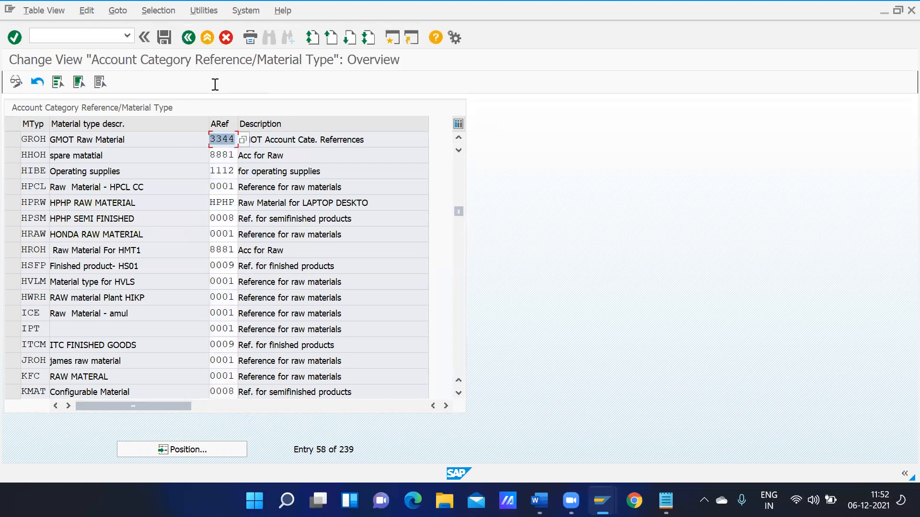
pyautogui.click(189, 38)
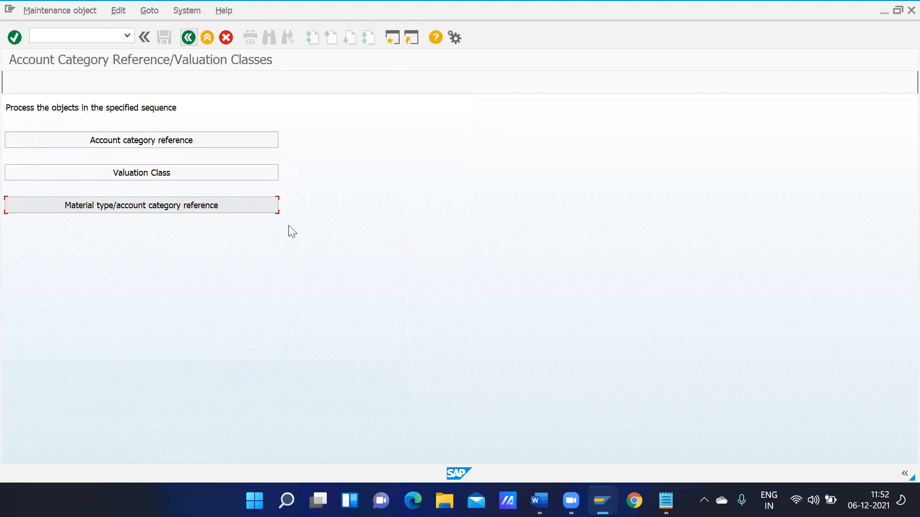
# Open the RMK automatic posting procedures list in Configure Automatic Postings, then start a second session
pyautogui.click(188, 37)
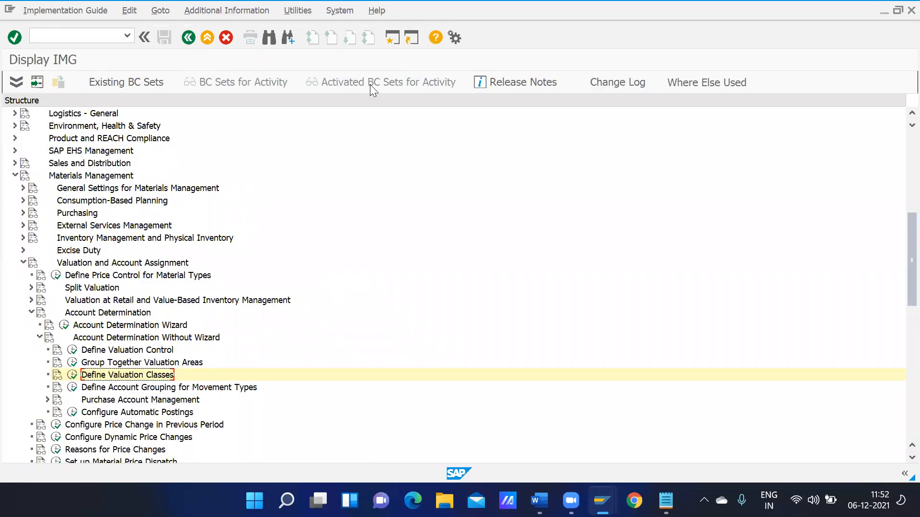
pyautogui.click(72, 412)
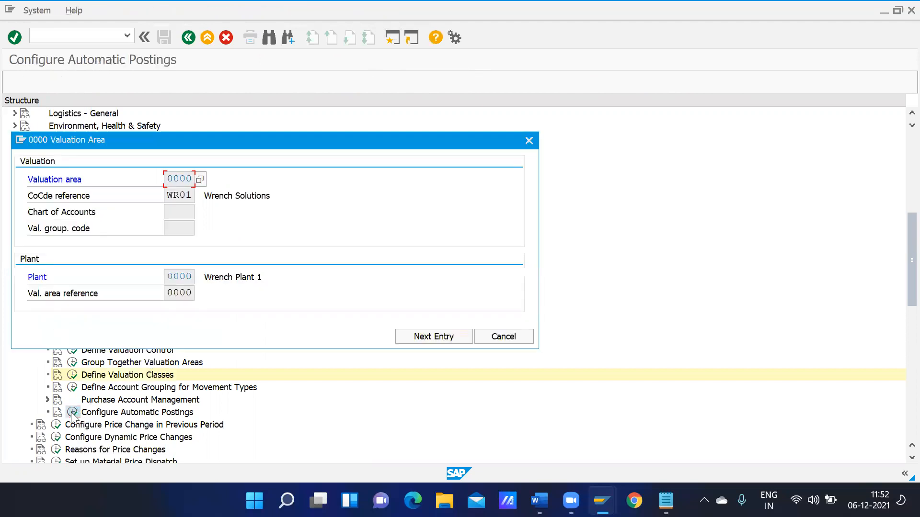
pyautogui.click(501, 337)
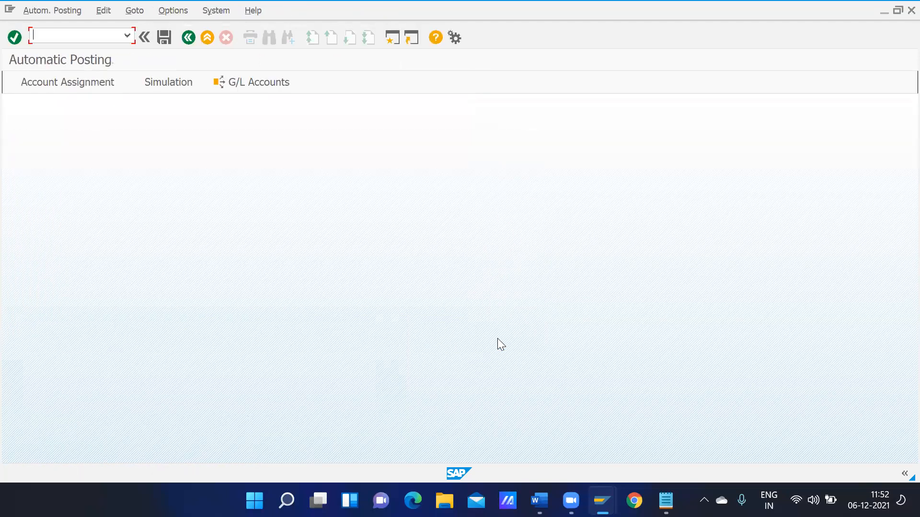
pyautogui.click(60, 90)
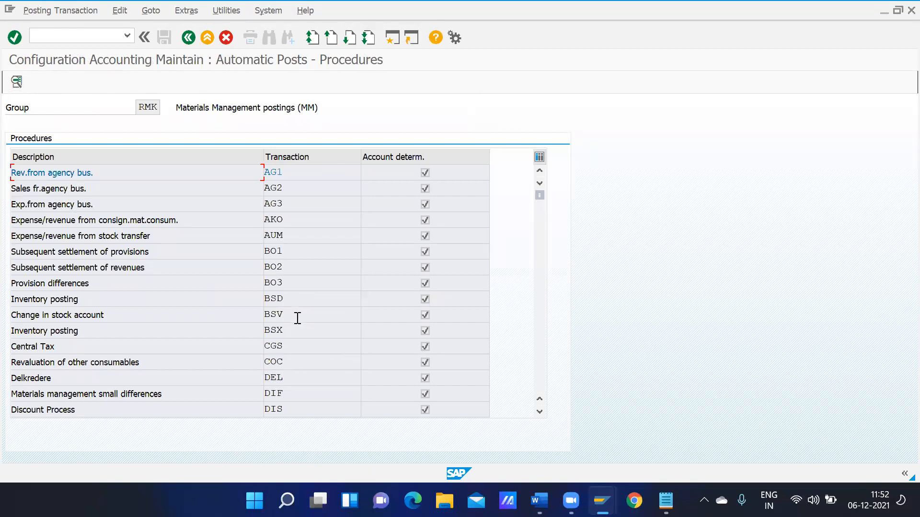
pyautogui.click(392, 38)
# Run OBD and position the G/L account groups table at chart of accounts GCOA
pyautogui.write('obd')
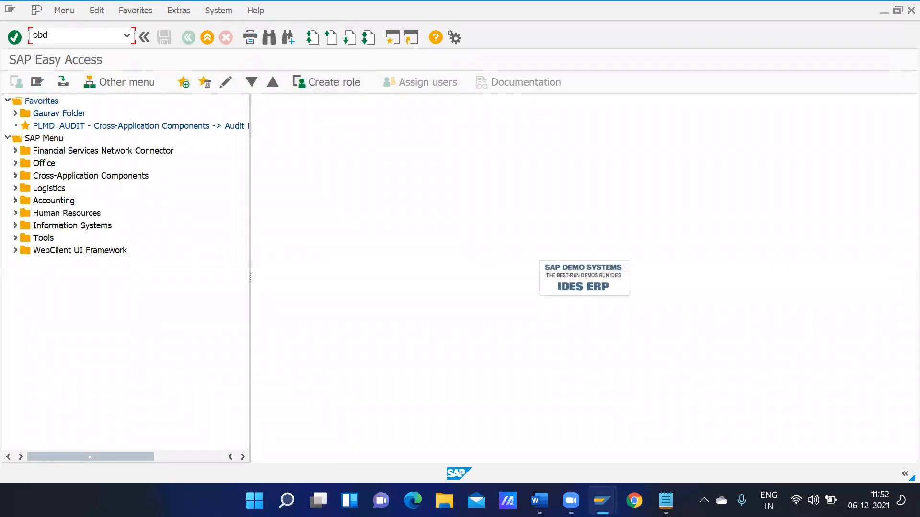
pyautogui.press('Return')
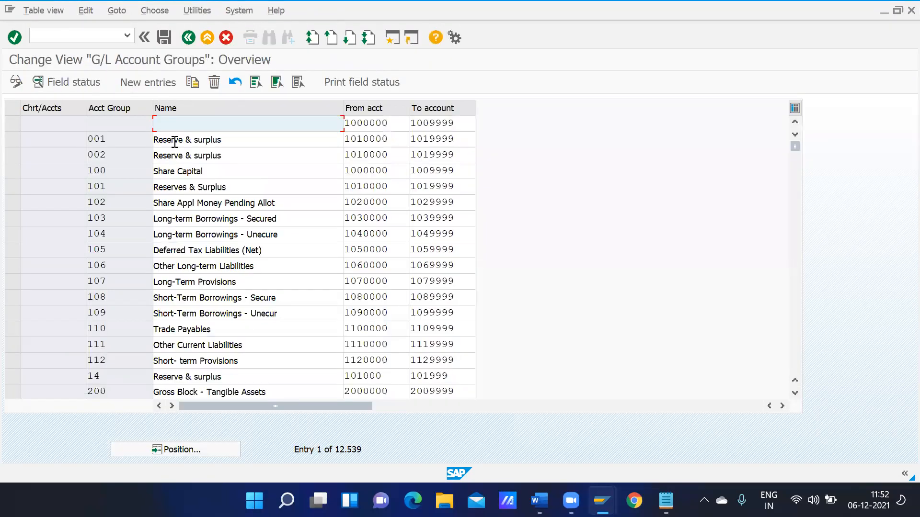
pyautogui.click(213, 450)
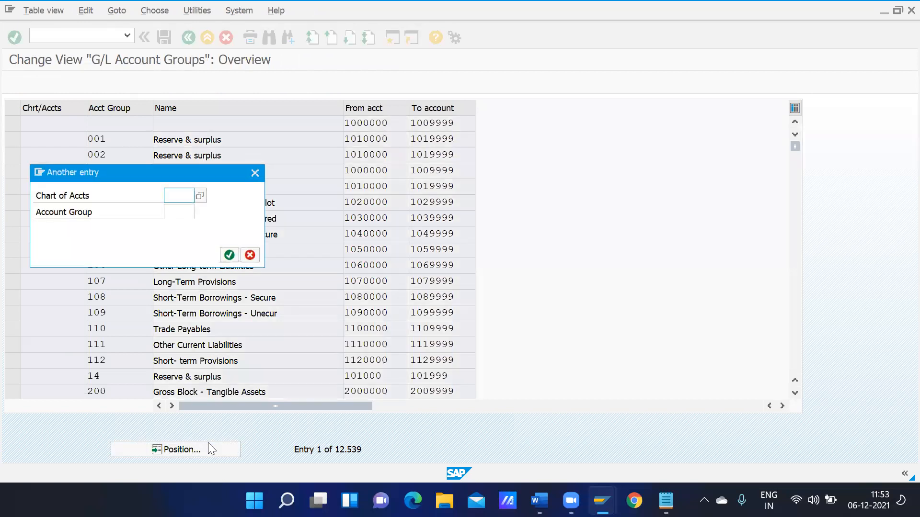
pyautogui.write('gcoa')
pyautogui.press('Return')
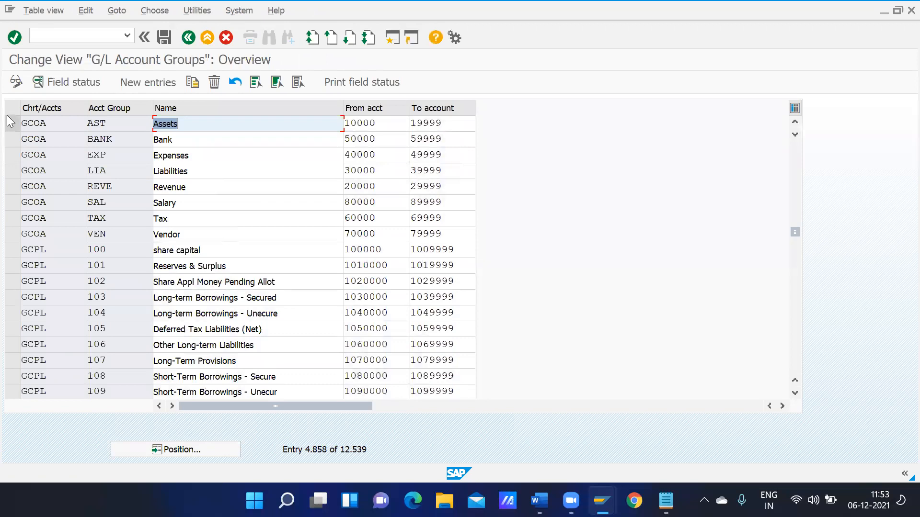
# Review GCOA group ranges like Assets 10000–19999, Vendor 70000–79999, Liabilities, Expenses and Tax
pyautogui.click(13, 234)
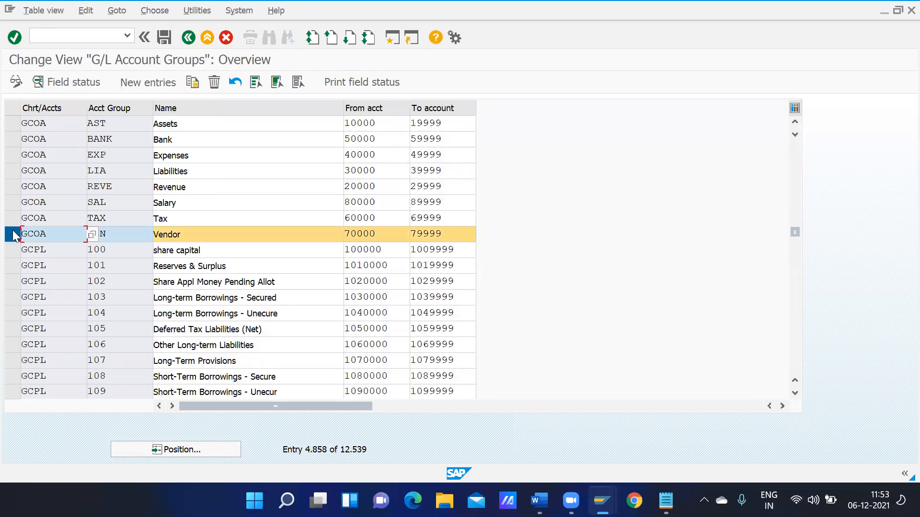
pyautogui.click(12, 124)
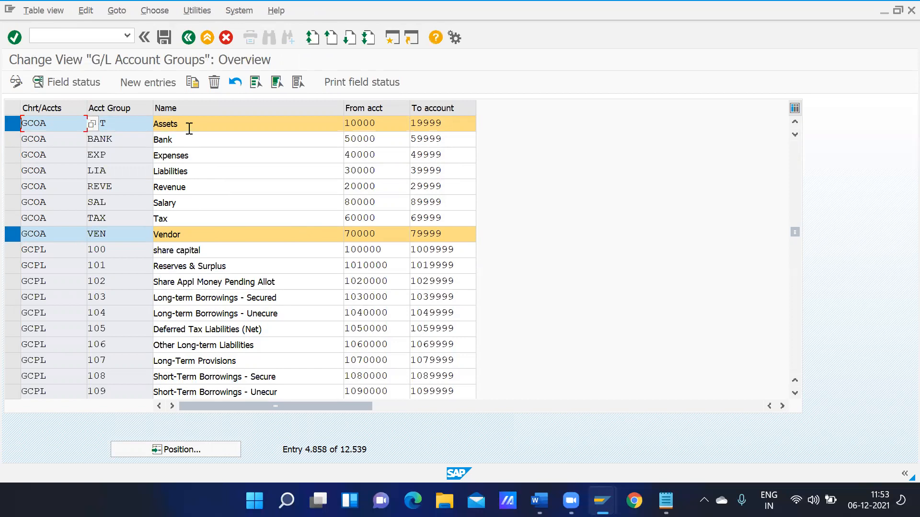
pyautogui.click(193, 167)
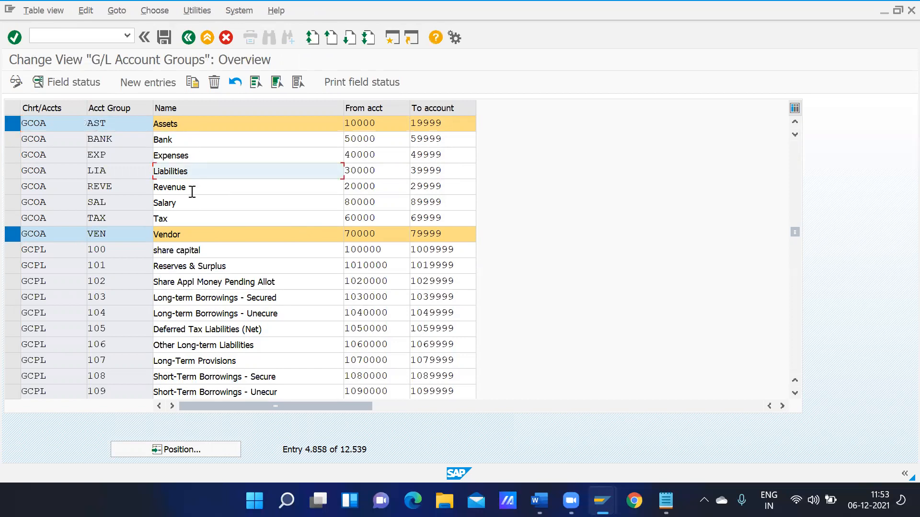
pyautogui.click(192, 190)
pyautogui.click(187, 200)
pyautogui.click(181, 214)
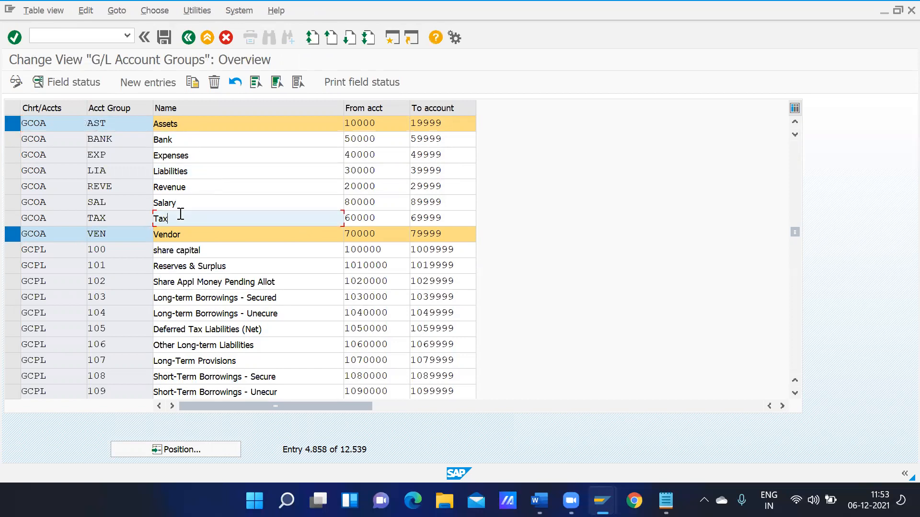
pyautogui.click(207, 156)
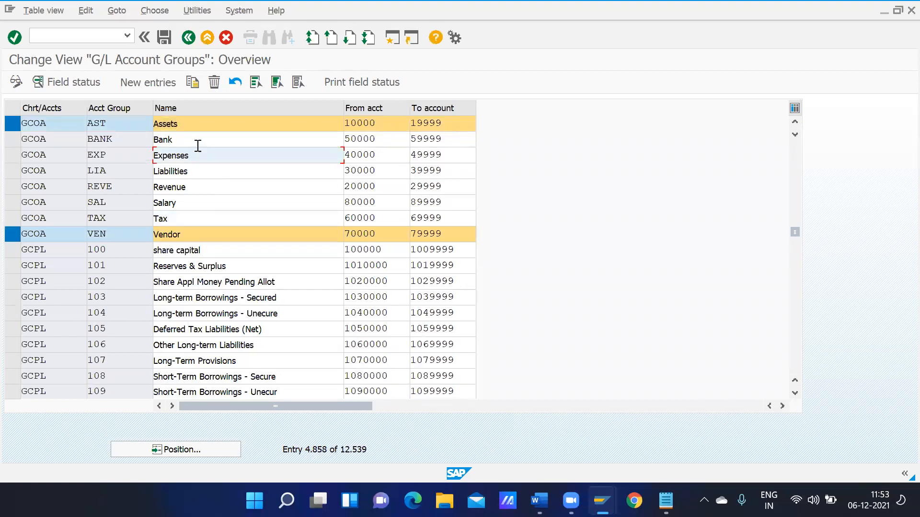
pyautogui.click(197, 144)
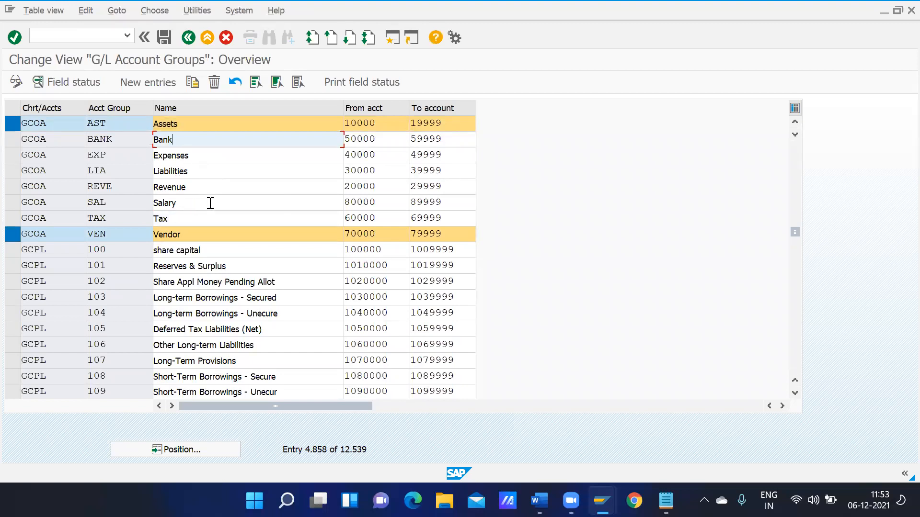
pyautogui.click(207, 172)
pyautogui.click(201, 158)
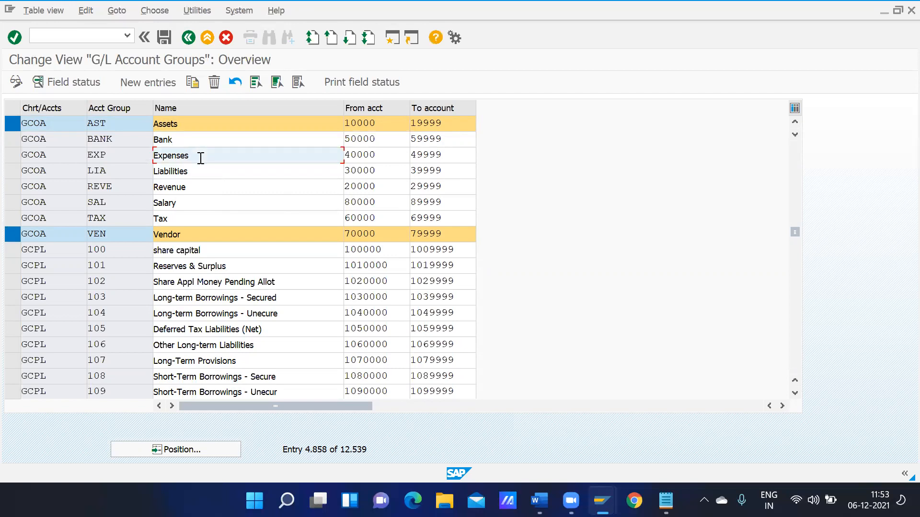
pyautogui.click(183, 219)
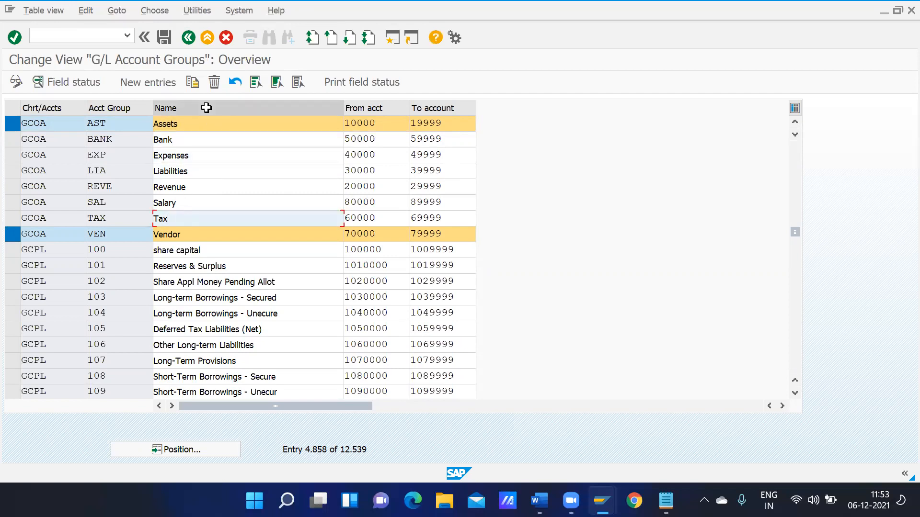
pyautogui.click(16, 123)
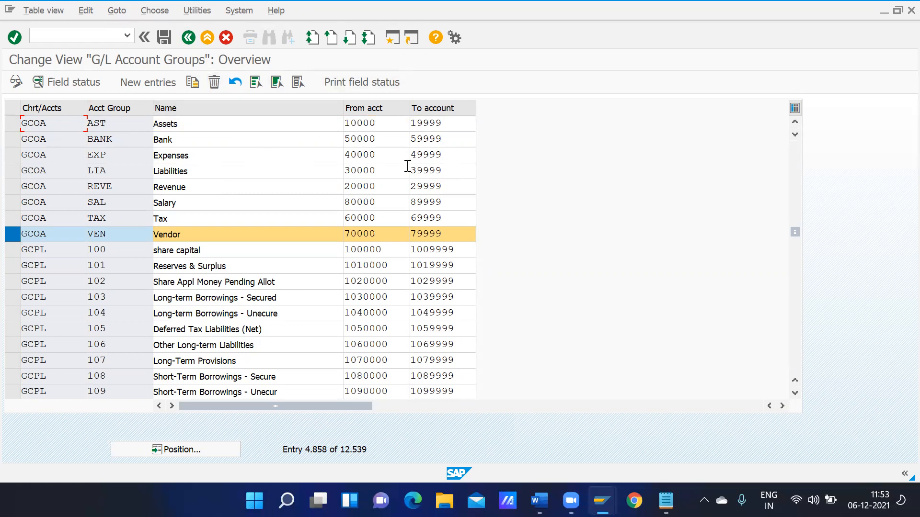
# Back in the account groups session, highlight the Assets starting number 10000
pyautogui.click(13, 124)
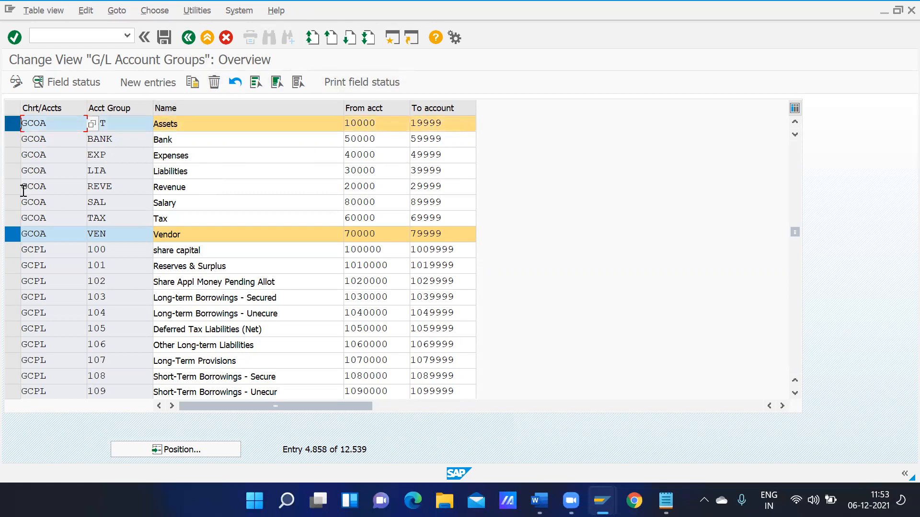
pyautogui.click(15, 236)
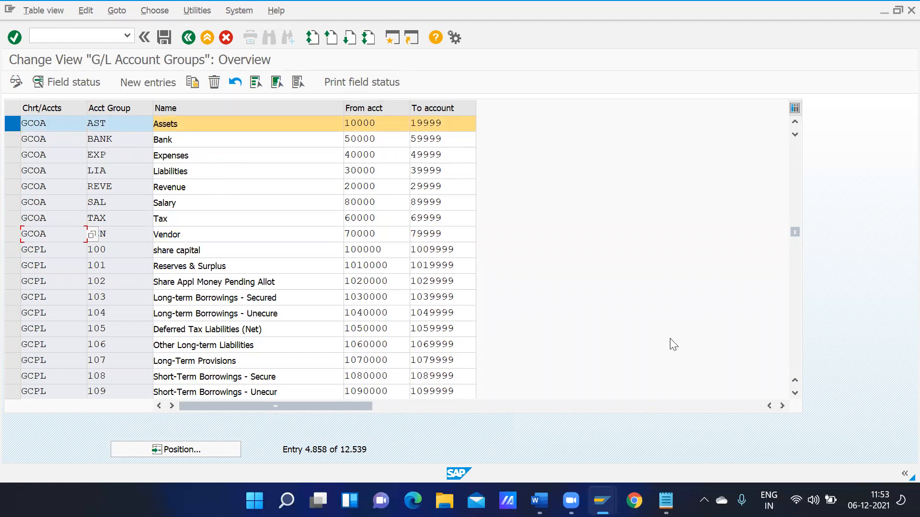
pyautogui.moveTo(604, 491)
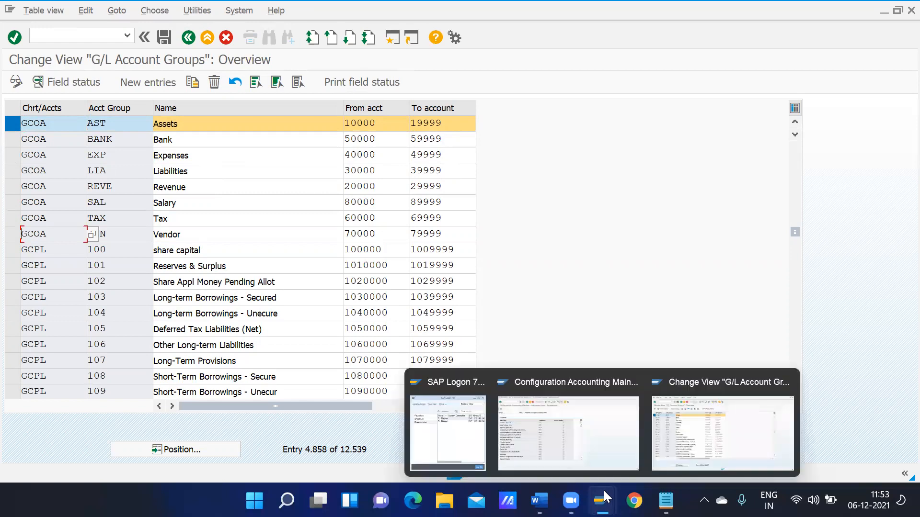
pyautogui.click(666, 457)
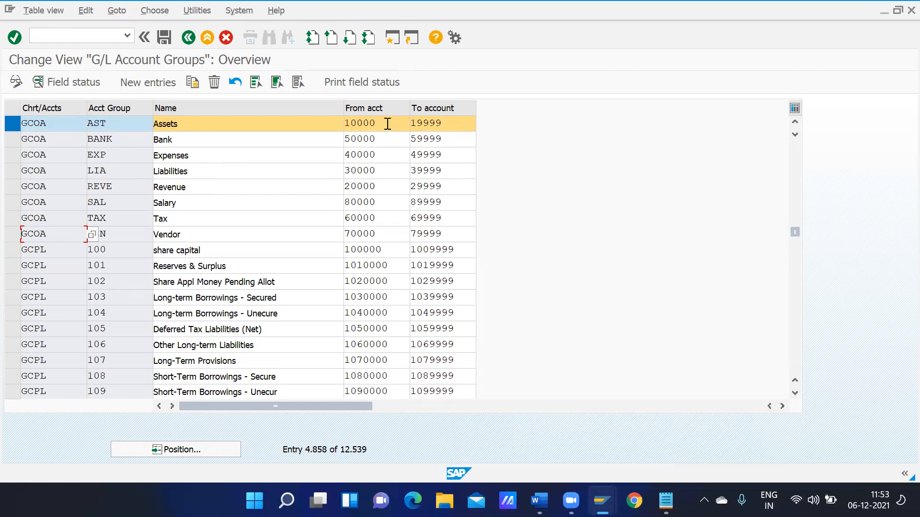
pyautogui.click(387, 123)
pyautogui.moveTo(384, 123); pyautogui.dragTo(331, 122)
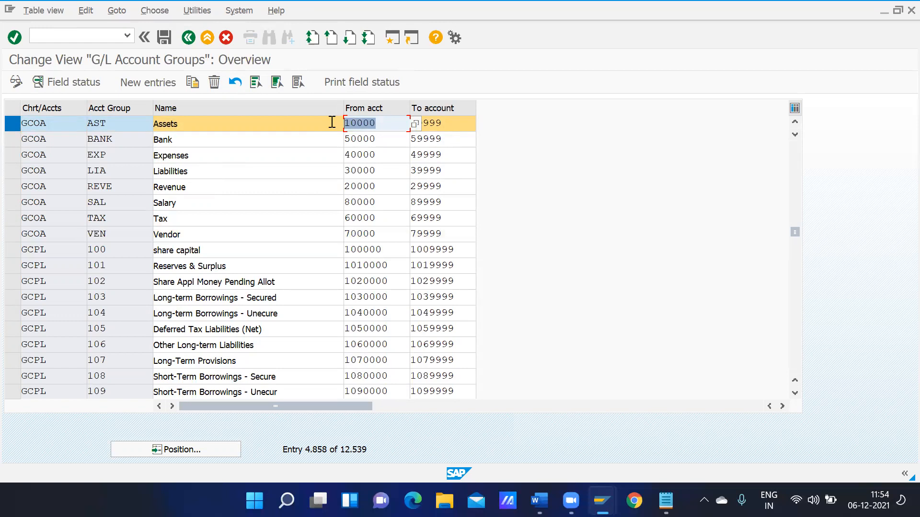
# Open central G/L account editing with transaction /nfs00
pyautogui.click(83, 40)
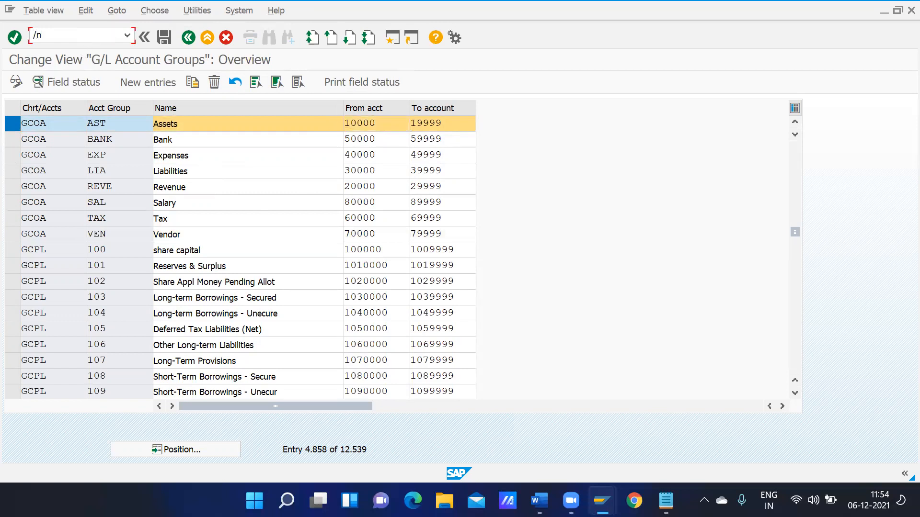
pyautogui.write('/nfs00')
pyautogui.press('Return')
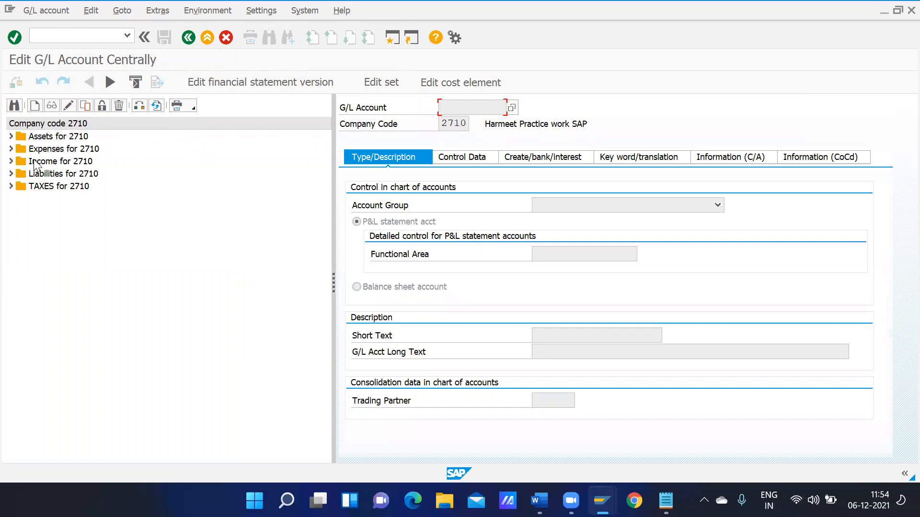
# Switch the FS00 company code from 2710 to GMOT
pyautogui.click(140, 107)
pyautogui.press('BackSpace')
pyautogui.write('gmot')
pyautogui.press('Return')
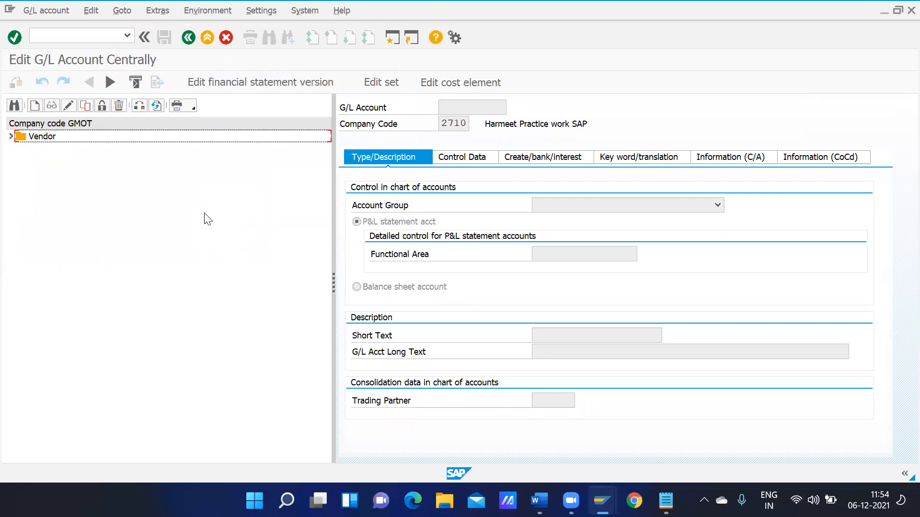
pyautogui.click(11, 137)
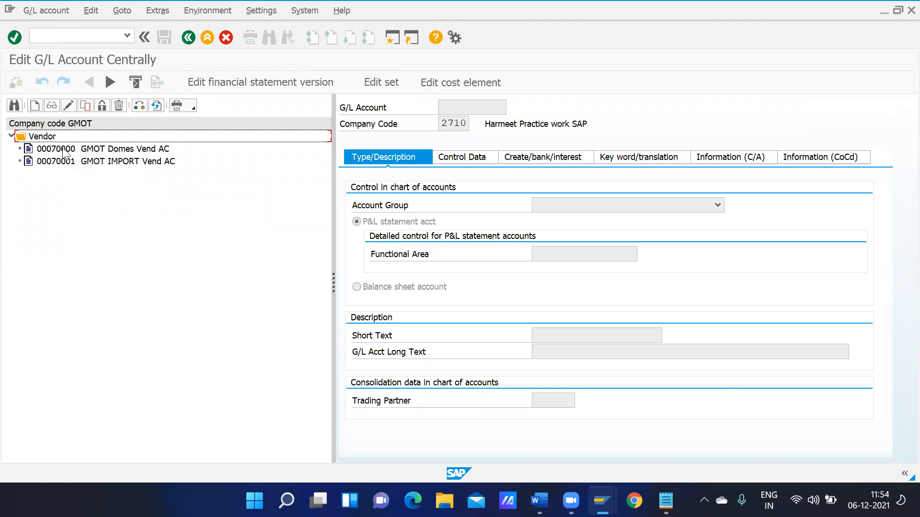
# Start creating G/L account 10000 for company code GMOT
pyautogui.click(35, 107)
pyautogui.write('10000')
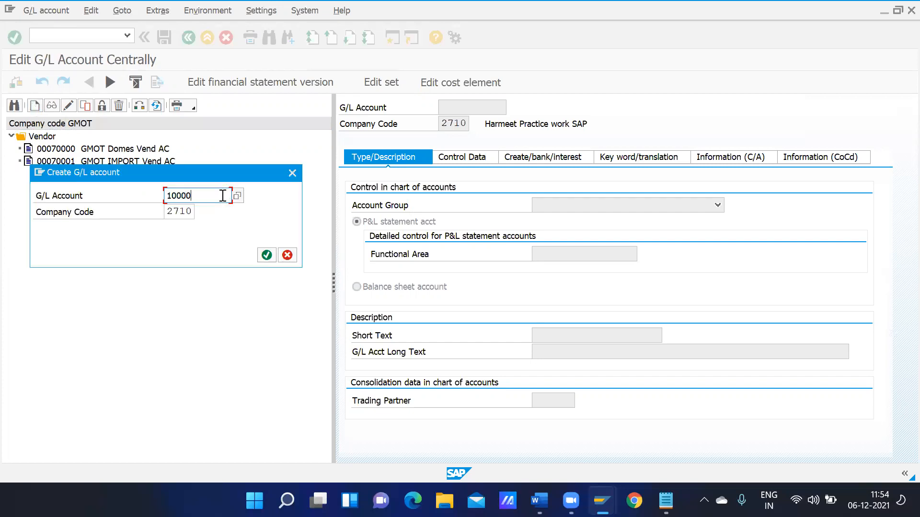
pyautogui.click(192, 209)
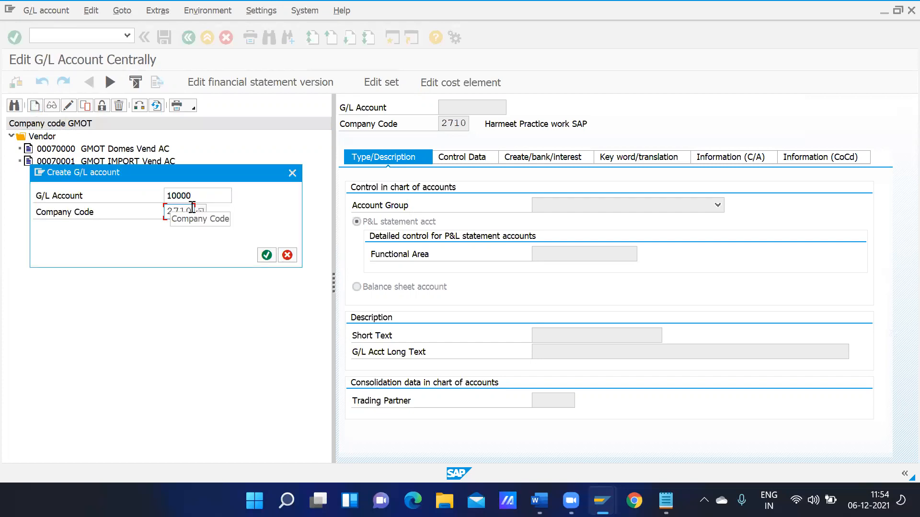
pyautogui.press('BackSpace')
pyautogui.press('BackSpace')
pyautogui.press('BackSpace')
pyautogui.press('BackSpace')
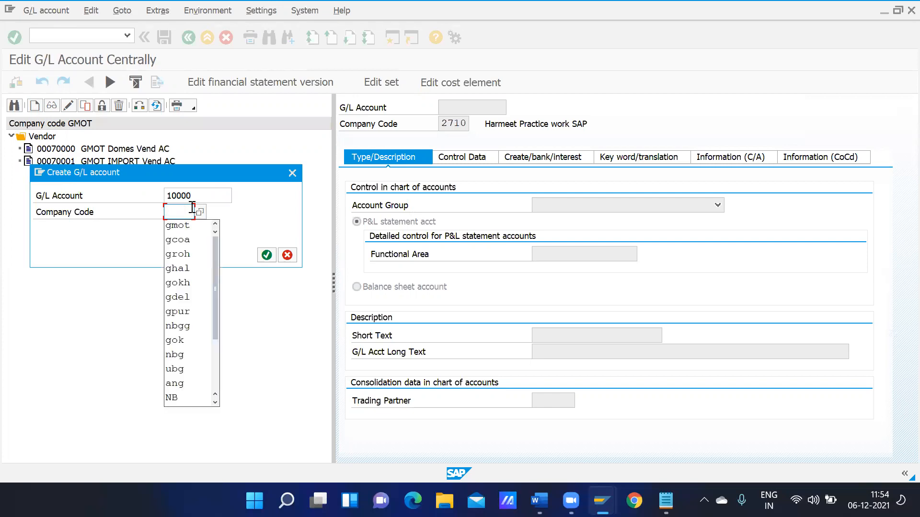
pyautogui.write('gmot')
pyautogui.press('Return')
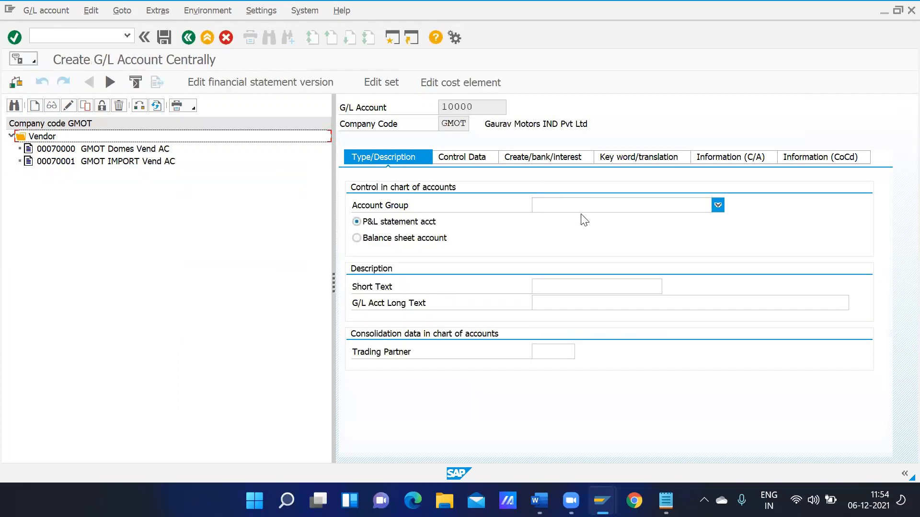
# Make account 10000 an Assets balance sheet account with short text 'Inventory Posing A1'
pyautogui.click(587, 209)
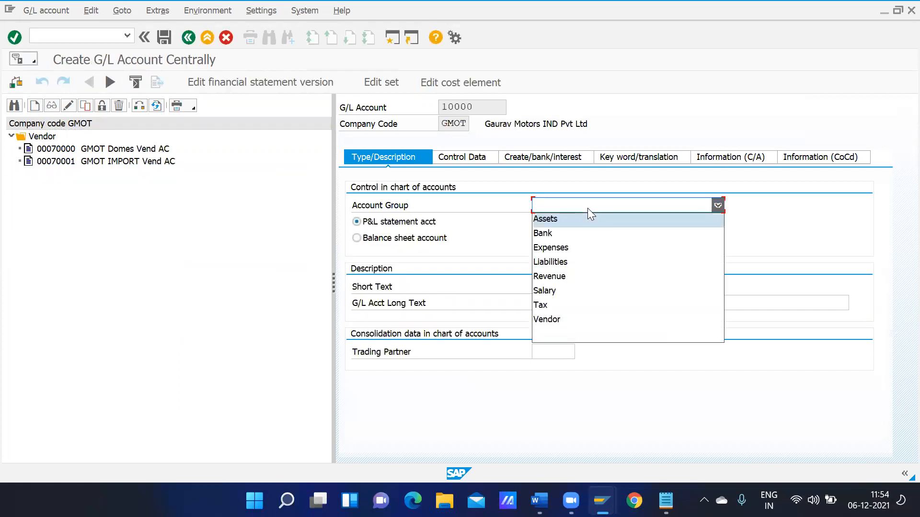
pyautogui.click(561, 221)
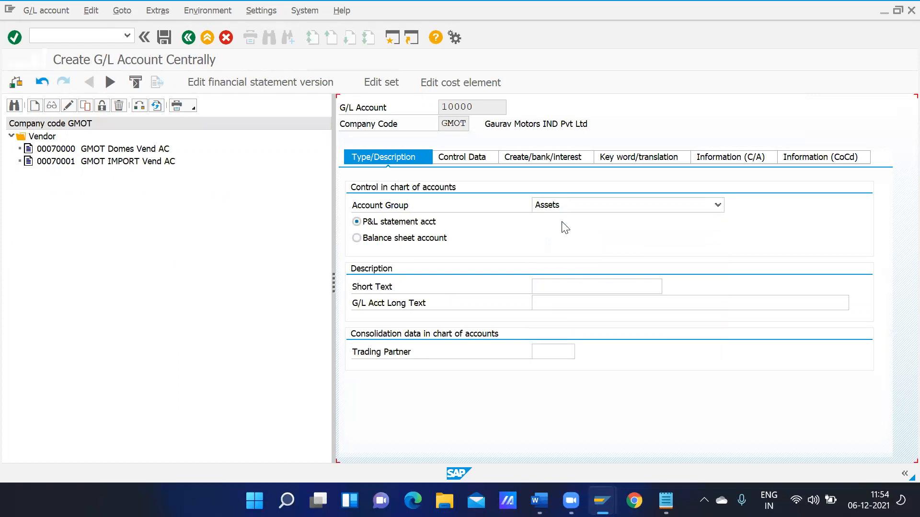
pyautogui.click(389, 241)
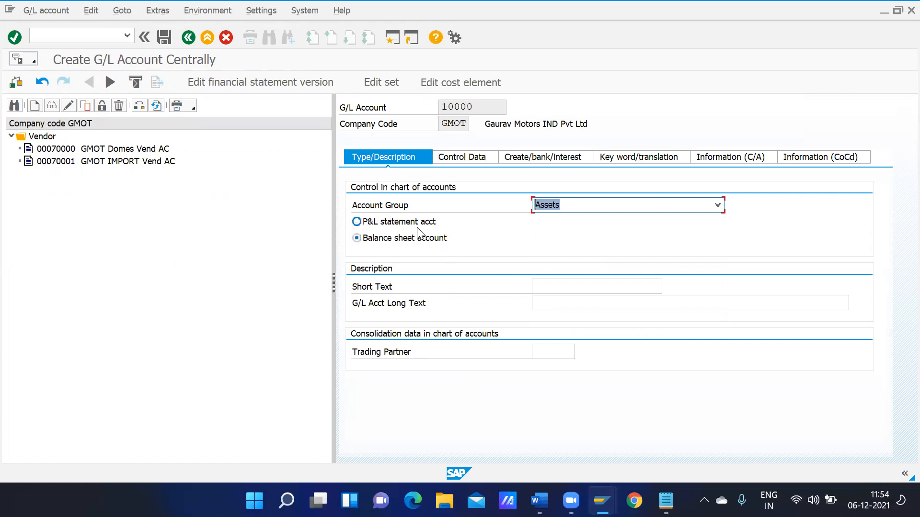
pyautogui.click(556, 280)
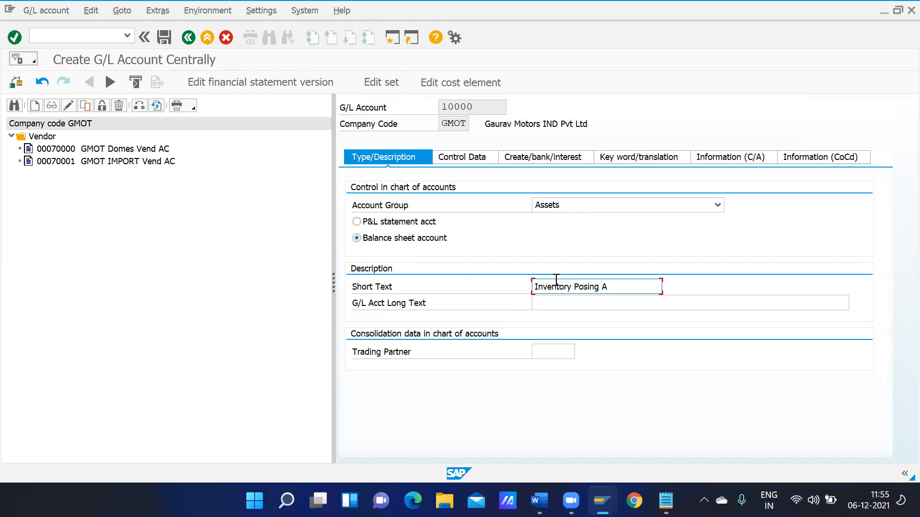
pyautogui.hotkey('ctrl', 'a')
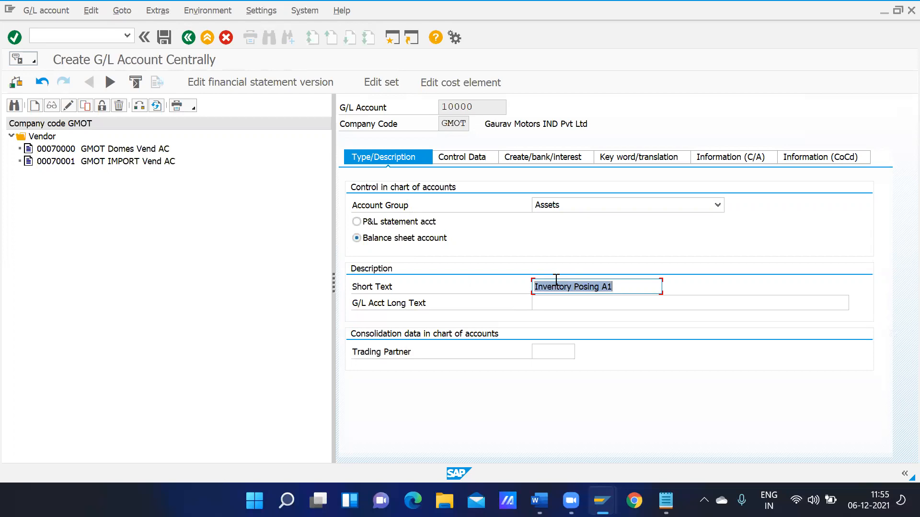
pyautogui.hotkey('ctrl', 'c')
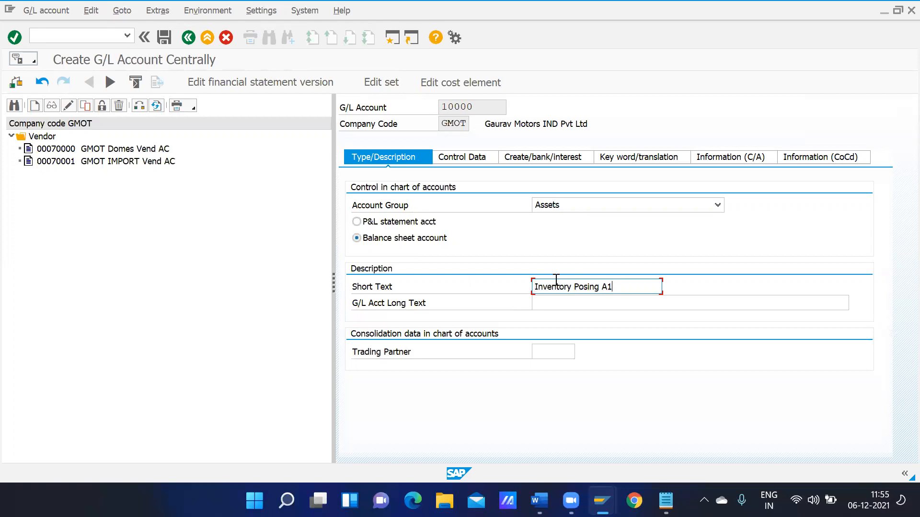
pyautogui.click(474, 161)
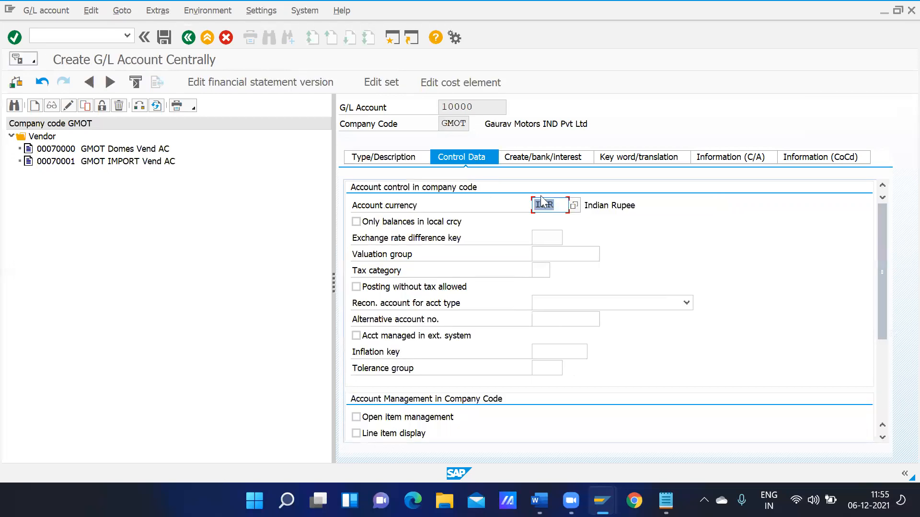
# Enable local-currency-only balances and line item display, use sort key 001 and field status group G001, then save account 10000
pyautogui.click(386, 225)
pyautogui.moveTo(884, 318); pyautogui.dragTo(884, 379)
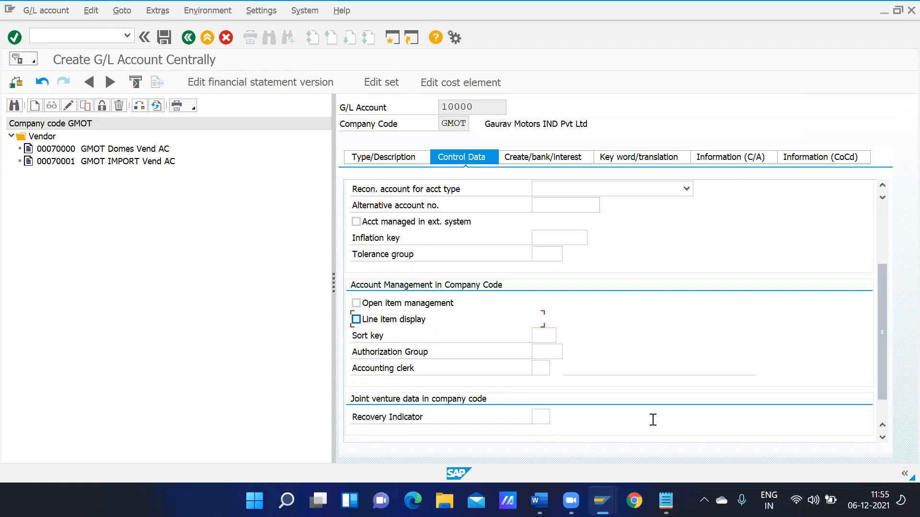
pyautogui.click(356, 319)
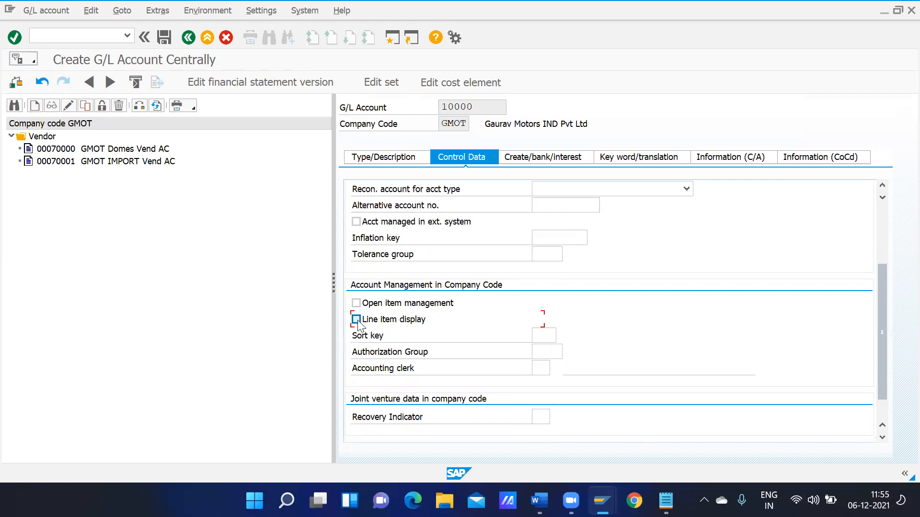
pyautogui.click(544, 335)
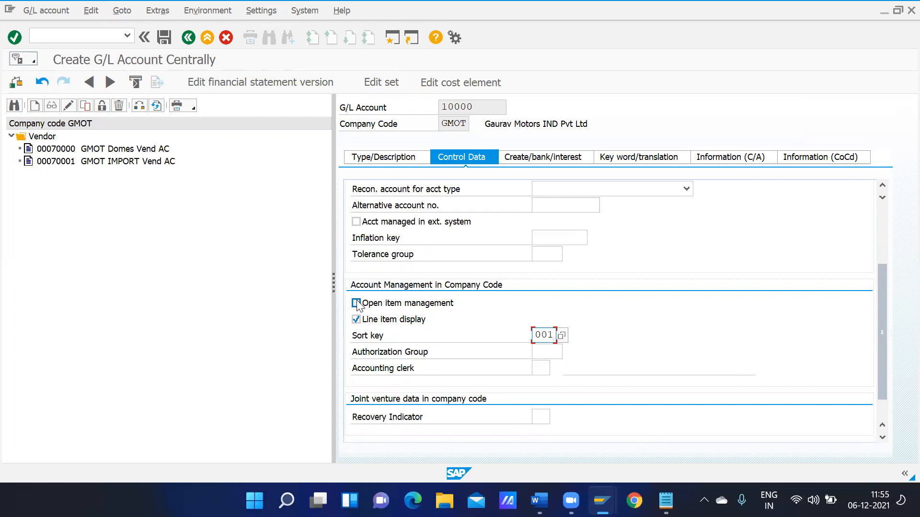
pyautogui.click(560, 160)
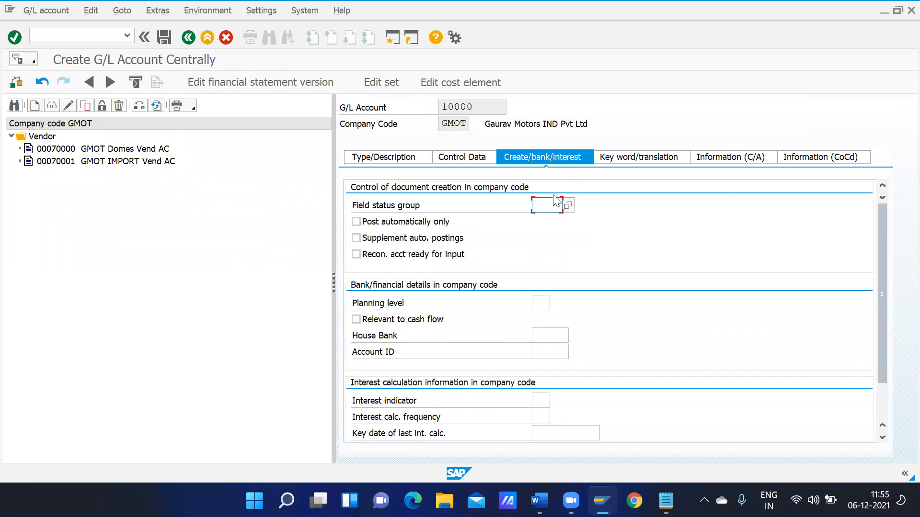
pyautogui.click(568, 206)
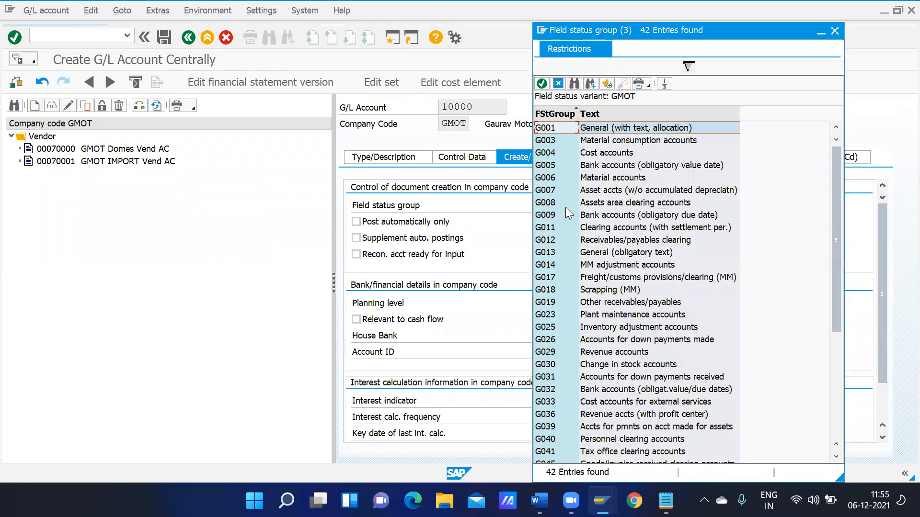
pyautogui.doubleClick(611, 128)
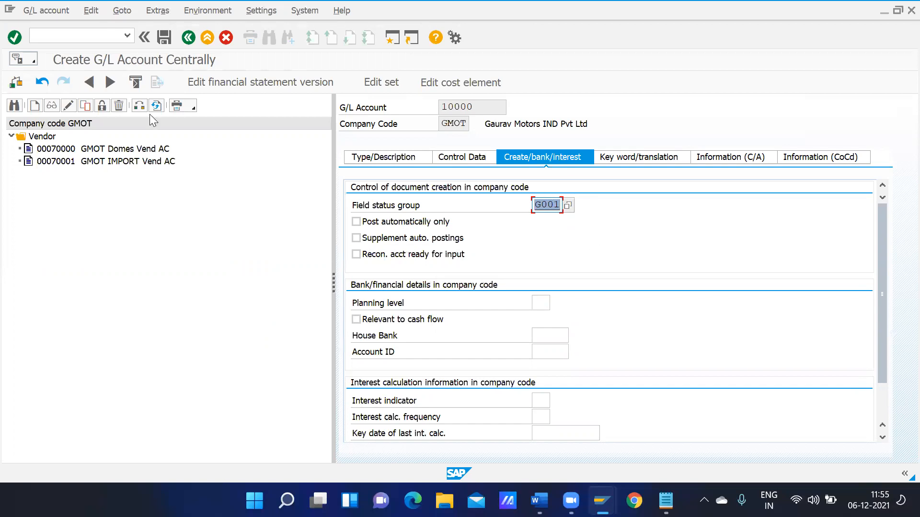
pyautogui.click(165, 37)
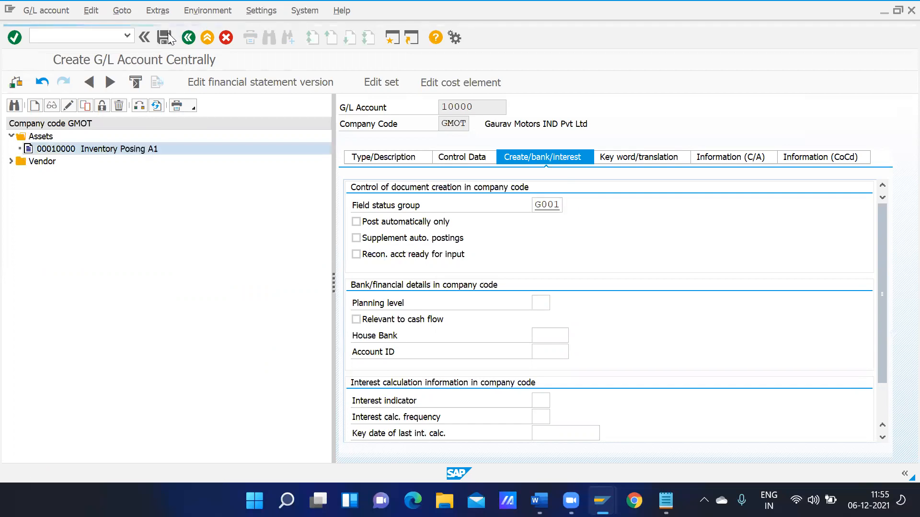
# Copy account 10000 to new account number 10001
pyautogui.click(83, 106)
pyautogui.click(197, 226)
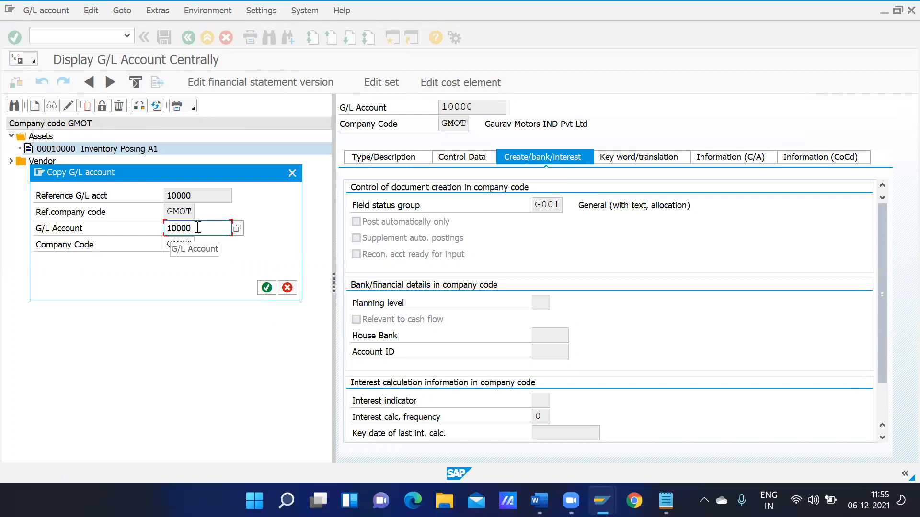
pyautogui.press('BackSpace')
pyautogui.write('1')
pyautogui.press('Return')
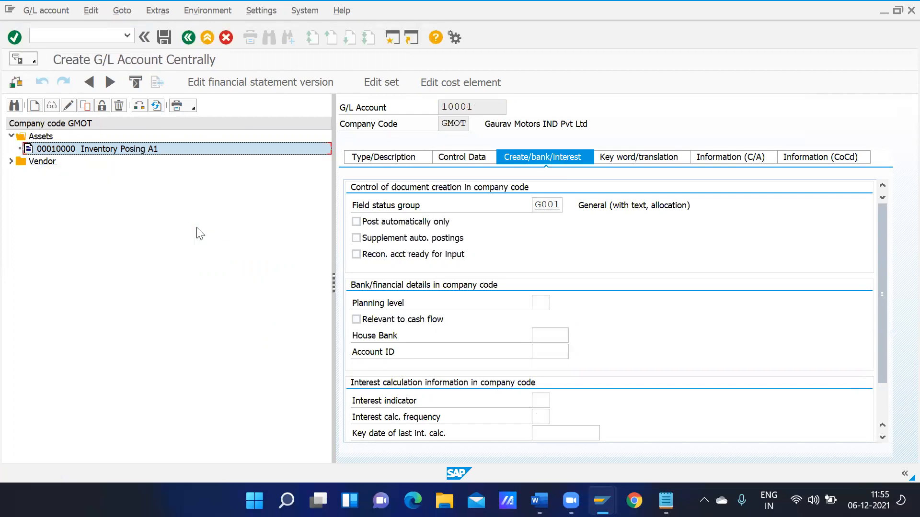
# Change the short text to 'Inventory Posing A2' and save account 10001
pyautogui.click(396, 156)
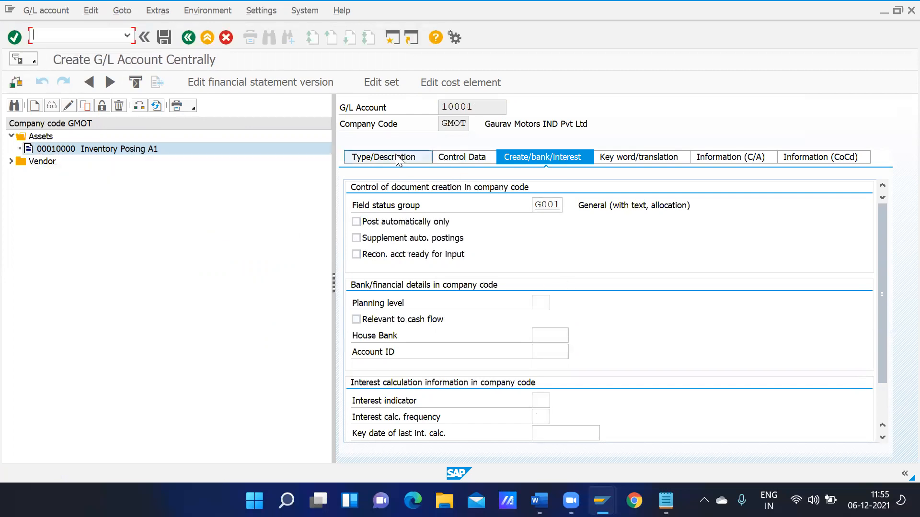
pyautogui.click(619, 287)
pyautogui.press('BackSpace')
pyautogui.write('2')
pyautogui.click(622, 300)
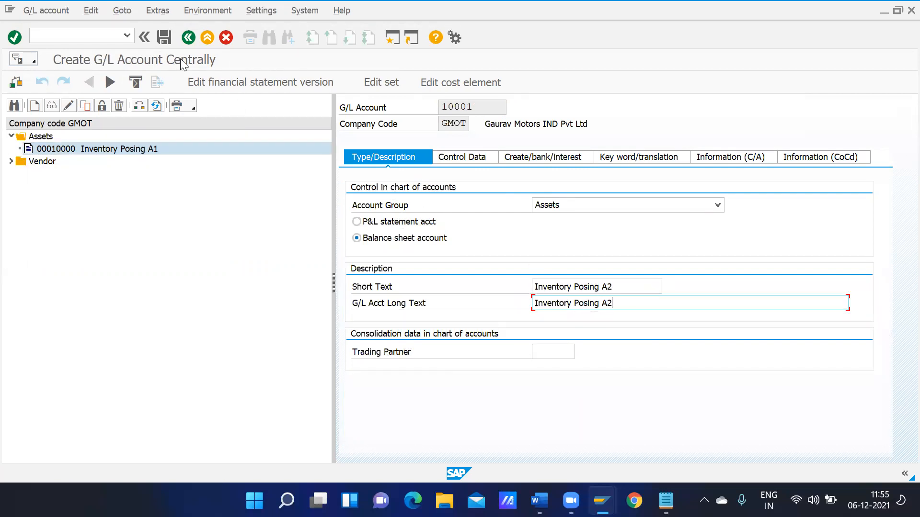
pyautogui.click(165, 38)
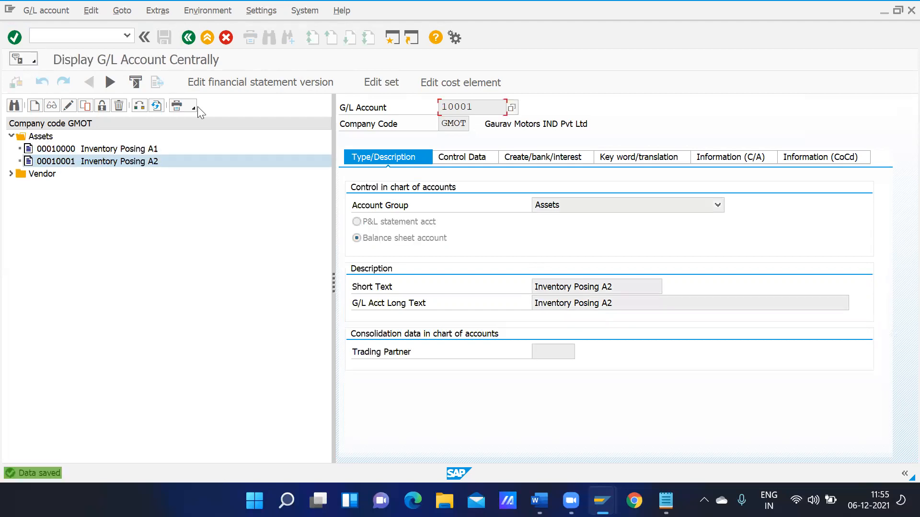
pyautogui.click(85, 105)
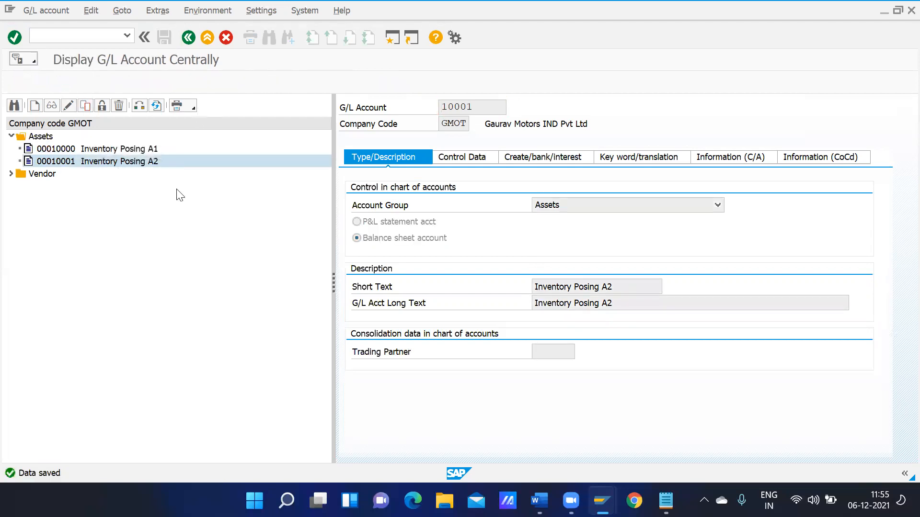
# Copy to account 10003 with short and long text 'Stock Change Account'
pyautogui.click(199, 227)
pyautogui.press('BackSpace')
pyautogui.write('3')
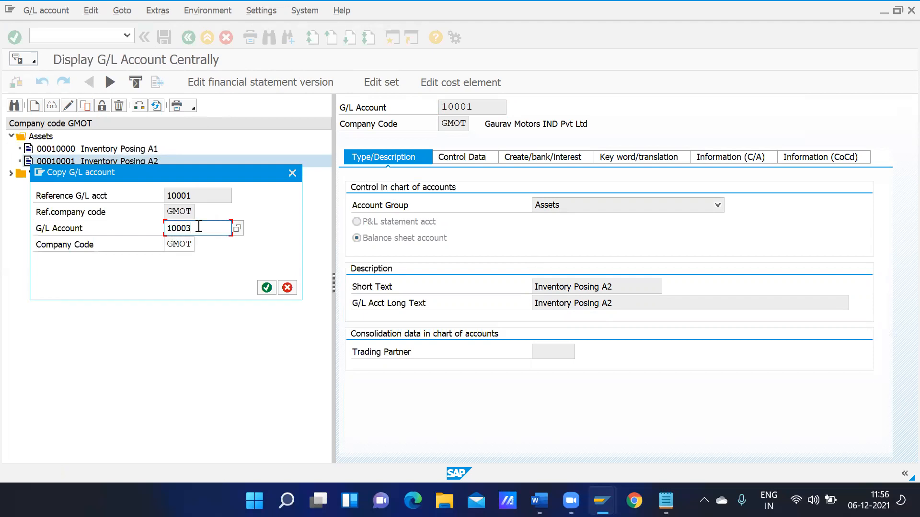
pyautogui.click(267, 288)
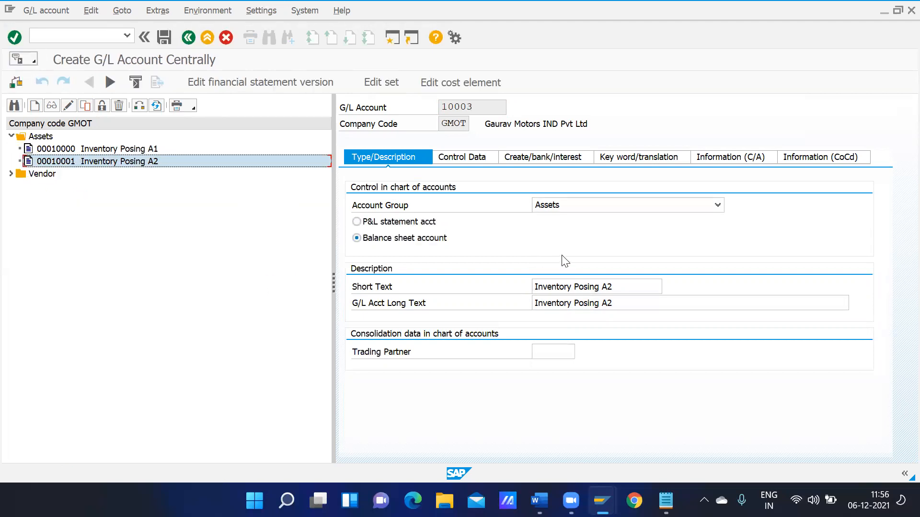
pyautogui.click(634, 290)
pyautogui.press('BackSpace')
pyautogui.press('BackSpace')
pyautogui.press('BackSpace')
pyautogui.press('BackSpace')
pyautogui.press('BackSpace')
pyautogui.press('BackSpace')
pyautogui.press('BackSpace')
pyautogui.press('BackSpace')
pyautogui.press('BackSpace')
pyautogui.press('BackSpace')
pyautogui.press('BackSpace')
pyautogui.press('BackSpace')
pyautogui.press('BackSpace')
pyautogui.press('BackSpace')
pyautogui.press('BackSpace')
pyautogui.press('BackSpace')
pyautogui.press('BackSpace')
pyautogui.press('BackSpace')
pyautogui.press('BackSpace')
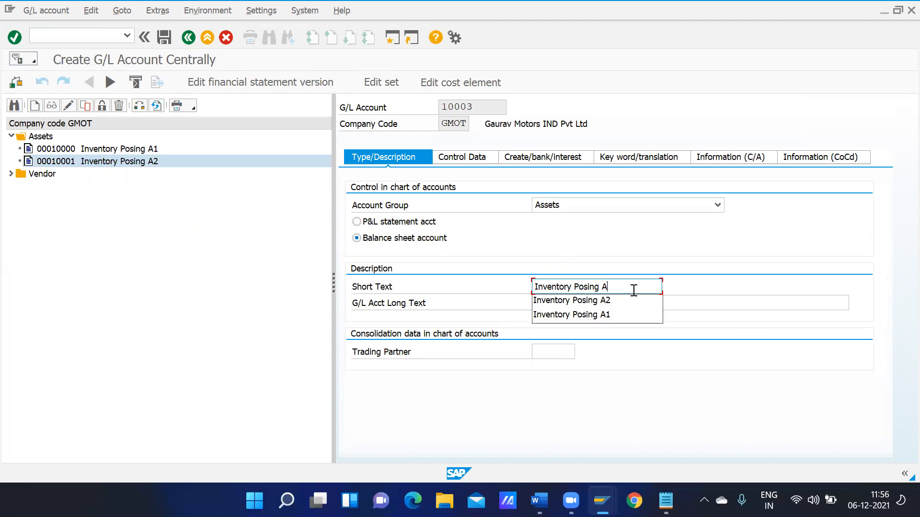
pyautogui.write('Stock Change Account')
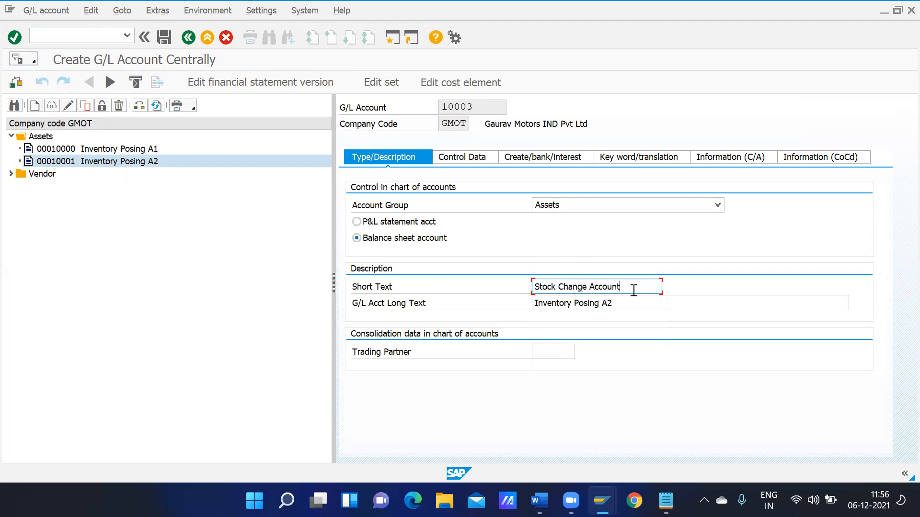
pyautogui.hotkey('ctrl', 'a')
pyautogui.press('Tab')
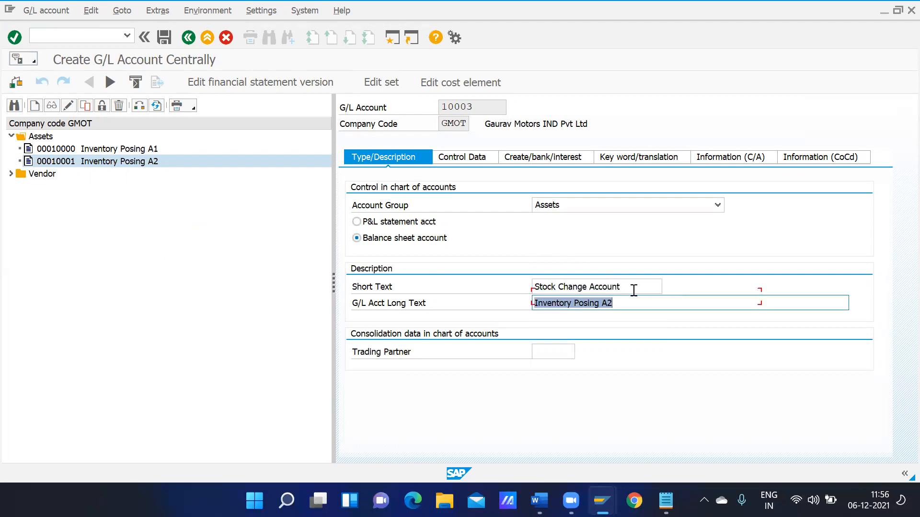
pyautogui.hotkey('ctrl', 'v')
# Assign field status group G030 and save account 10003
pyautogui.click(504, 301)
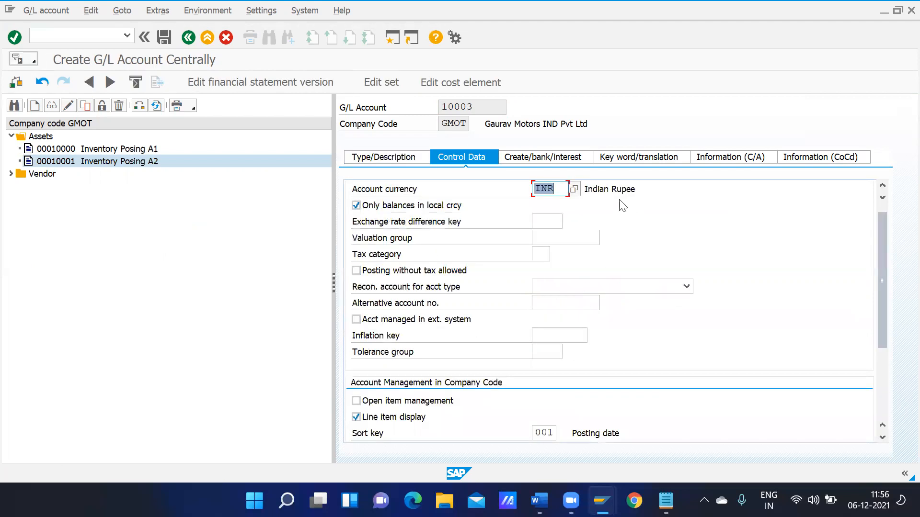
pyautogui.click(562, 156)
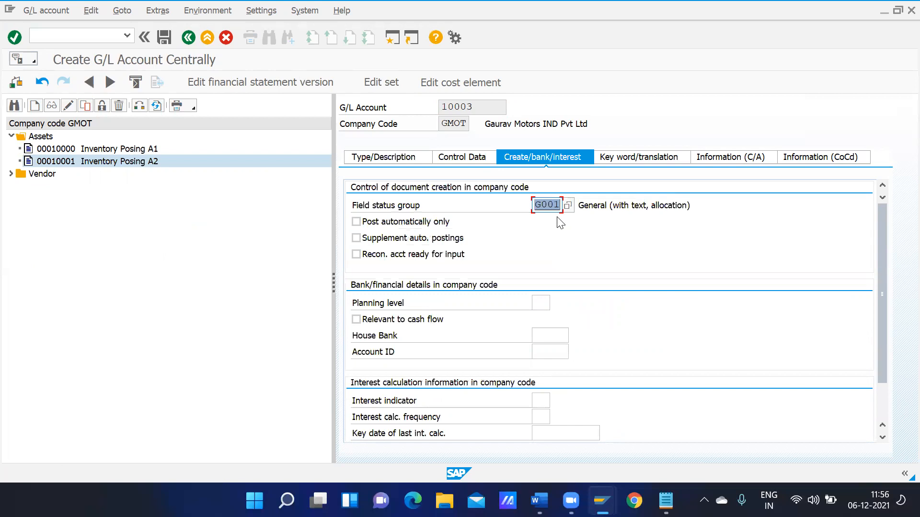
pyautogui.click(569, 205)
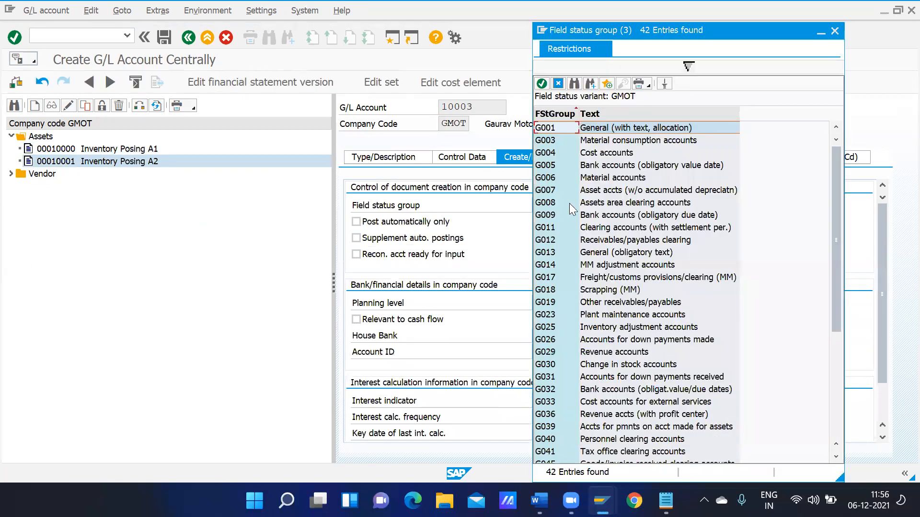
pyautogui.click(611, 230)
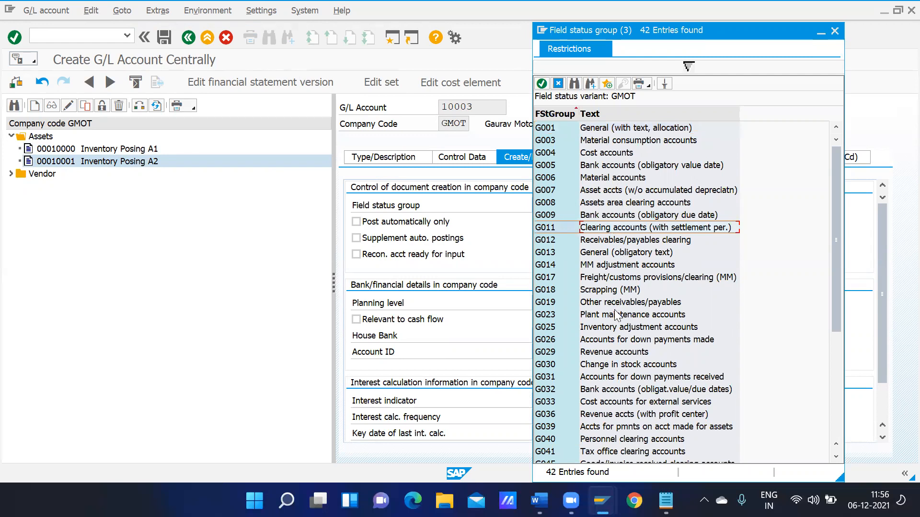
pyautogui.doubleClick(611, 366)
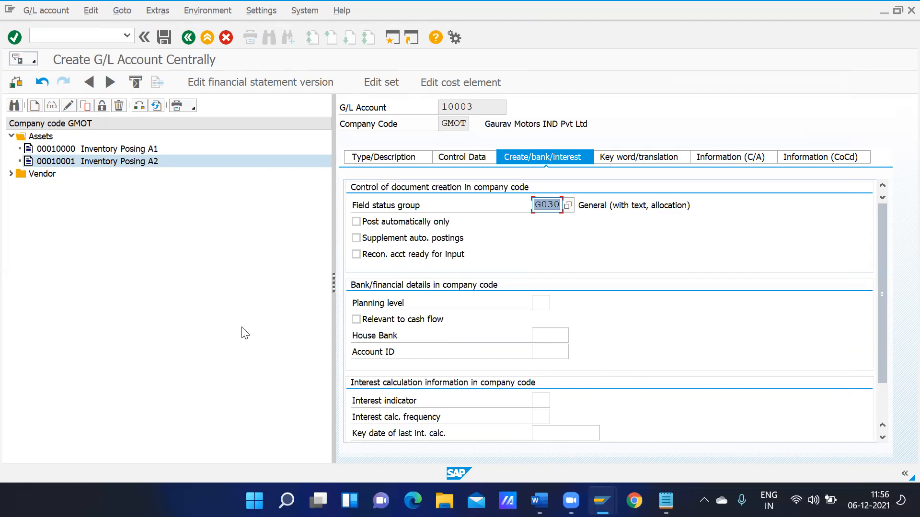
pyautogui.click(164, 38)
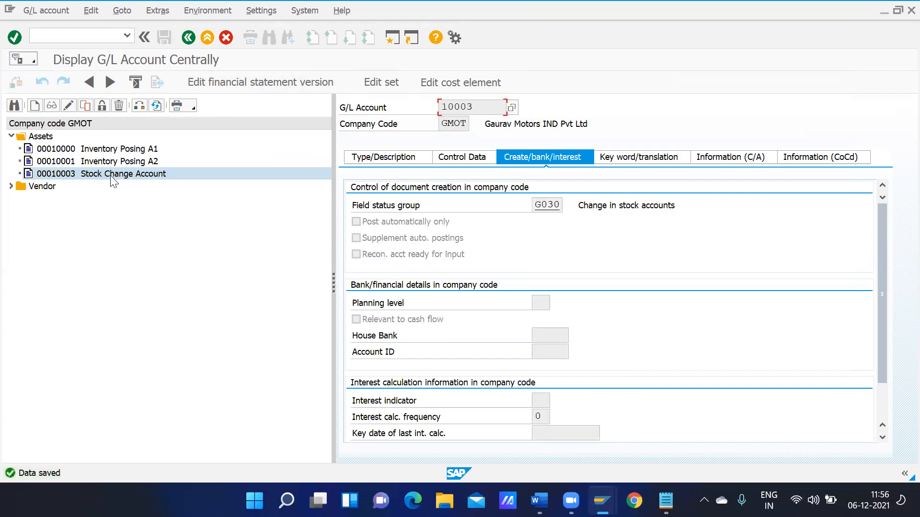
# Copy account 10003 to new account number 10004
pyautogui.click(86, 109)
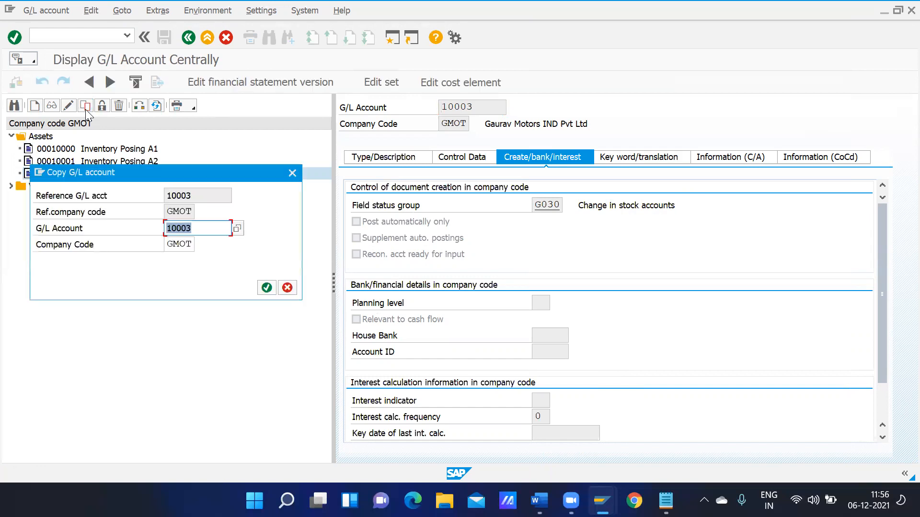
pyautogui.click(204, 228)
pyautogui.press('BackSpace')
pyautogui.write('4')
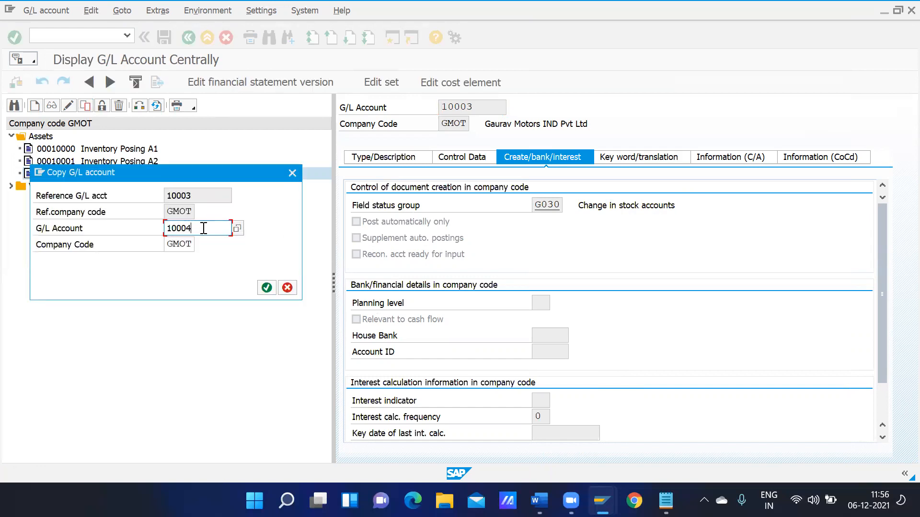
pyautogui.click(267, 287)
# Set both short and long text of account 10004 to 'Freight Clearing Acc'
pyautogui.click(399, 156)
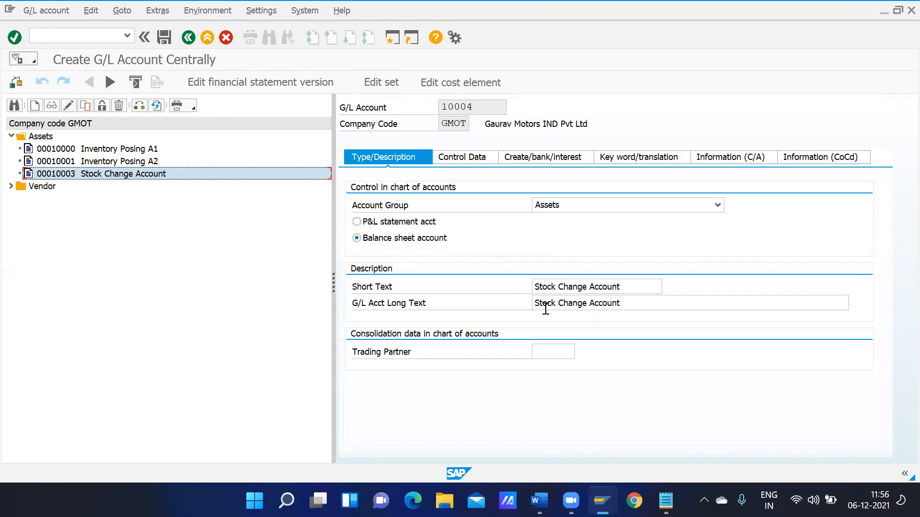
pyautogui.click(622, 283)
pyautogui.press('BackSpace')
pyautogui.press('BackSpace')
pyautogui.press('BackSpace')
pyautogui.press('BackSpace')
pyautogui.press('BackSpace')
pyautogui.press('BackSpace')
pyautogui.press('BackSpace')
pyautogui.press('BackSpace')
pyautogui.press('BackSpace')
pyautogui.press('BackSpace')
pyautogui.press('BackSpace')
pyautogui.press('BackSpace')
pyautogui.press('BackSpace')
pyautogui.press('BackSpace')
pyautogui.press('BackSpace')
pyautogui.press('BackSpace')
pyautogui.press('BackSpace')
pyautogui.press('BackSpace')
pyautogui.press('BackSpace')
pyautogui.press('BackSpace')
pyautogui.write('Freigh')
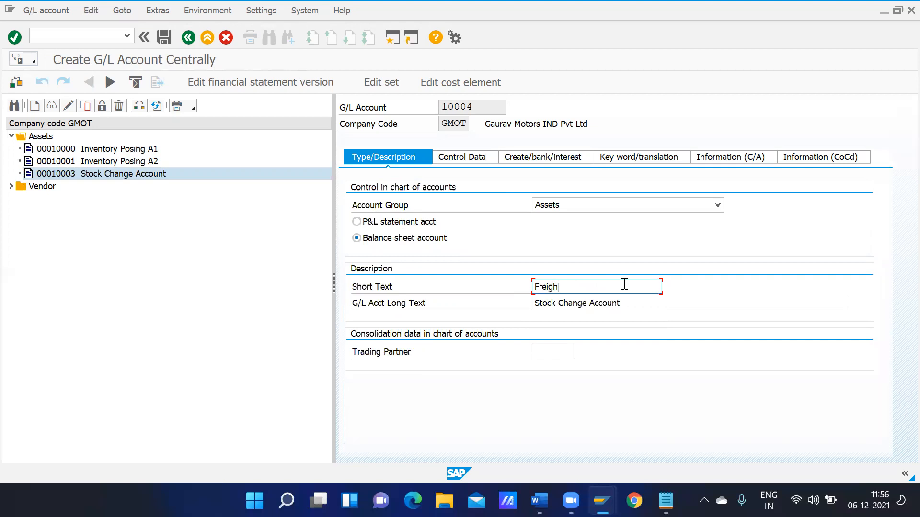
pyautogui.press('BackSpace')
pyautogui.press('BackSpace')
pyautogui.press('BackSpace')
pyautogui.write('learing Acc')
pyautogui.hotkey('ctrl', 'a')
pyautogui.hotkey('ctrl', 'c')
pyautogui.press('Tab')
pyautogui.hotkey('ctrl', 'v')
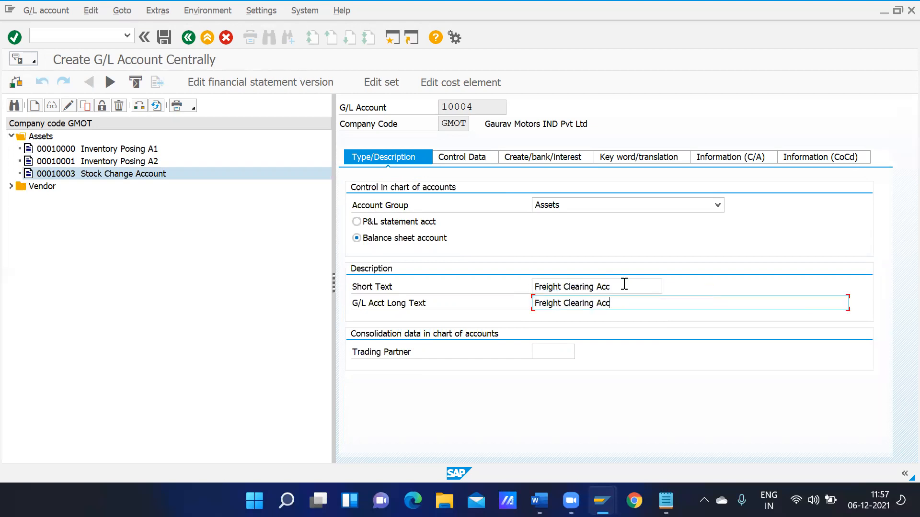
# Assign field status group G017 (freight/customs provisions/clearing) and save account 10004
pyautogui.click(530, 159)
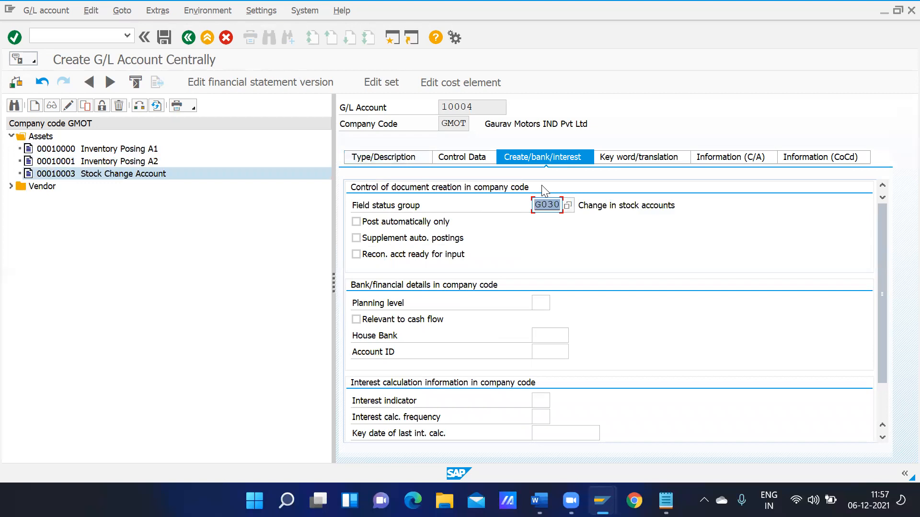
pyautogui.click(568, 206)
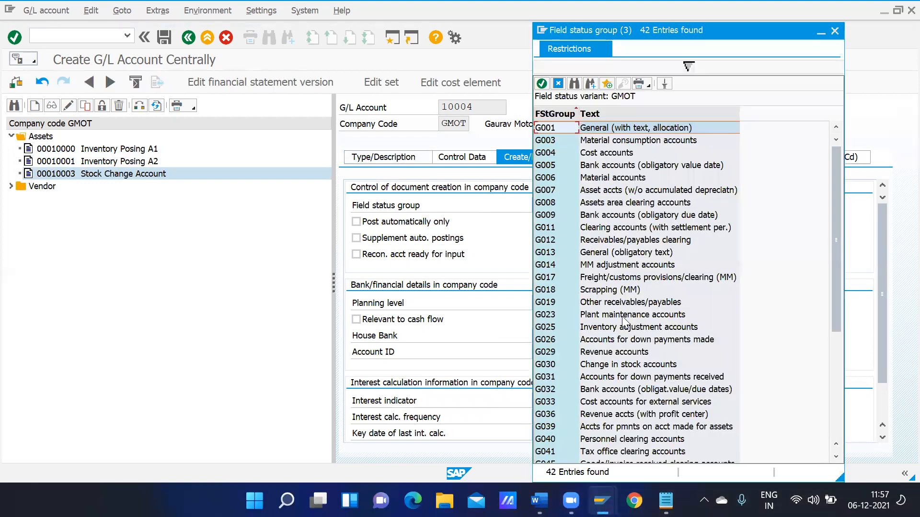
pyautogui.click(606, 328)
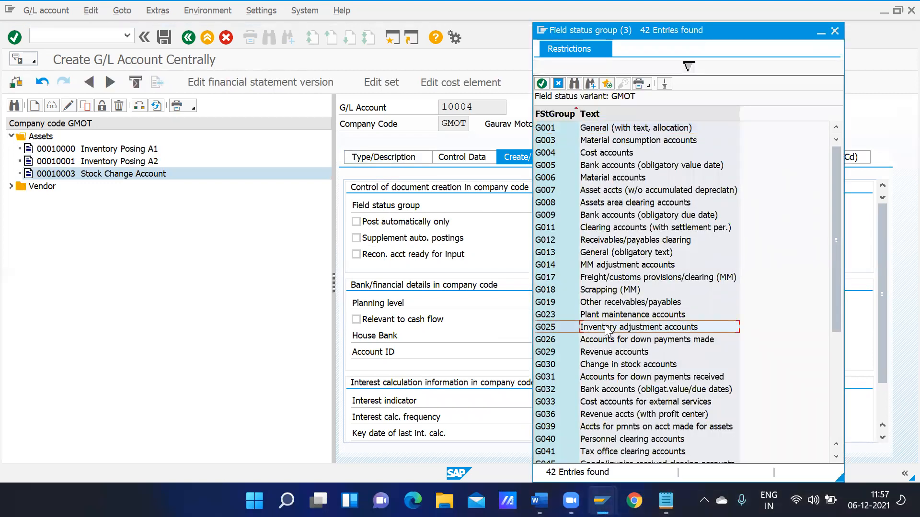
pyautogui.click(649, 280)
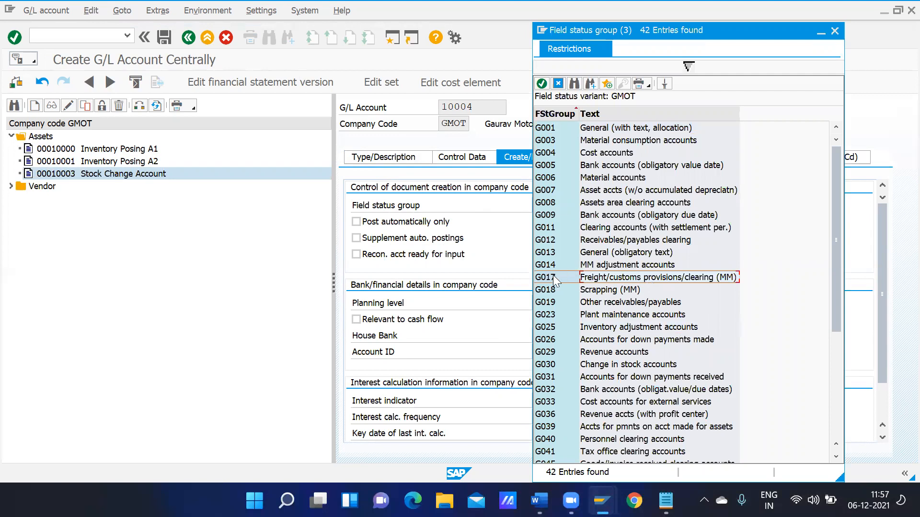
pyautogui.doubleClick(725, 281)
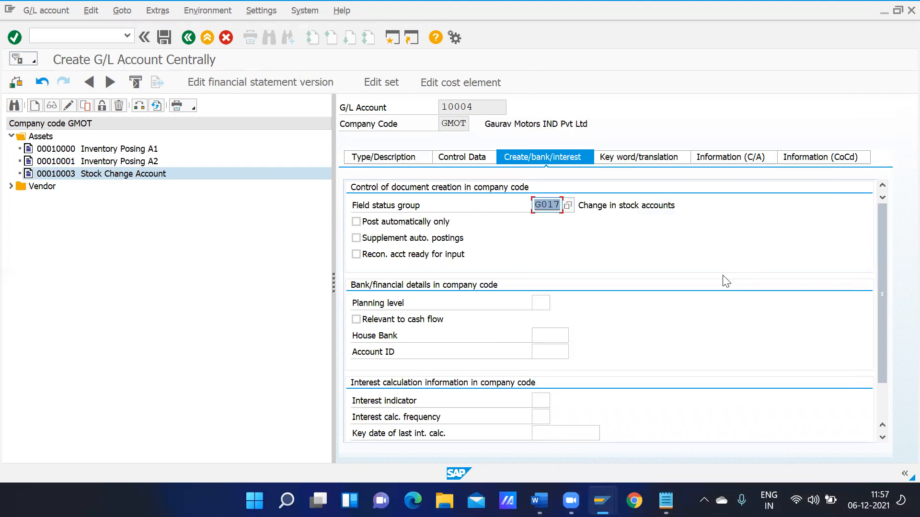
pyautogui.click(161, 38)
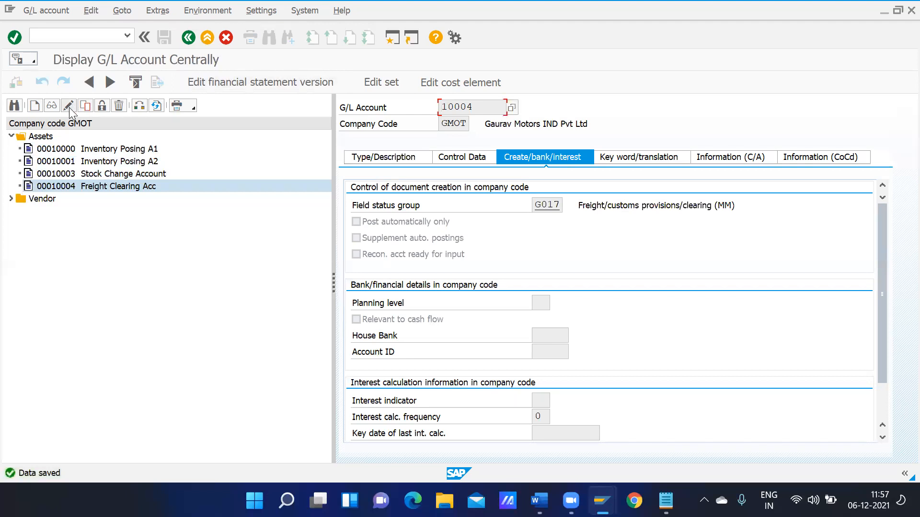
# Copy account 10004 to new account number 10005
pyautogui.click(85, 113)
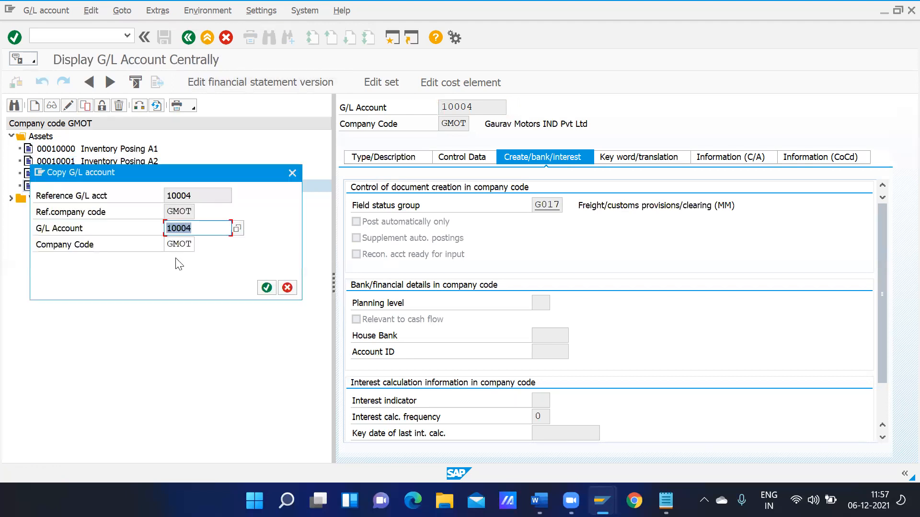
pyautogui.click(203, 229)
pyautogui.press('BackSpace')
pyautogui.write('5')
pyautogui.click(266, 287)
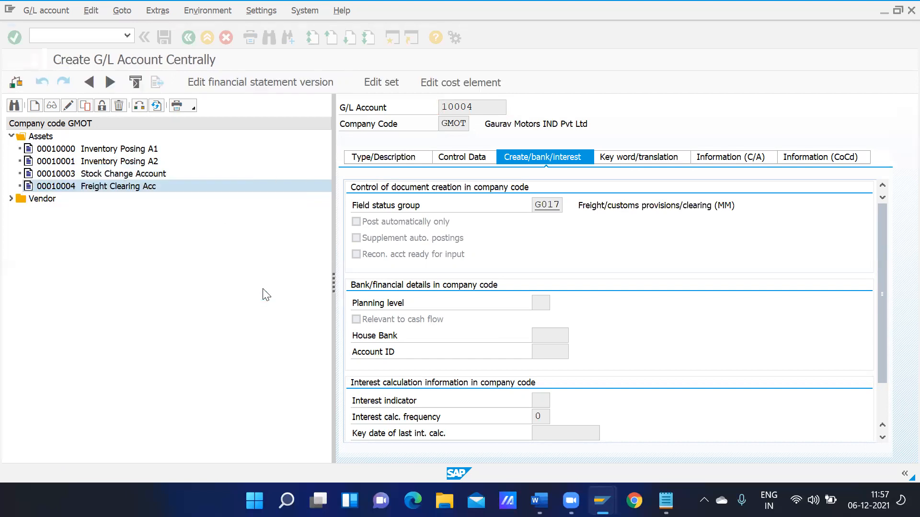
# Replace the field status group with G001, general with text and allocation
pyautogui.click(559, 204)
pyautogui.press('BackSpace')
pyautogui.press('BackSpace')
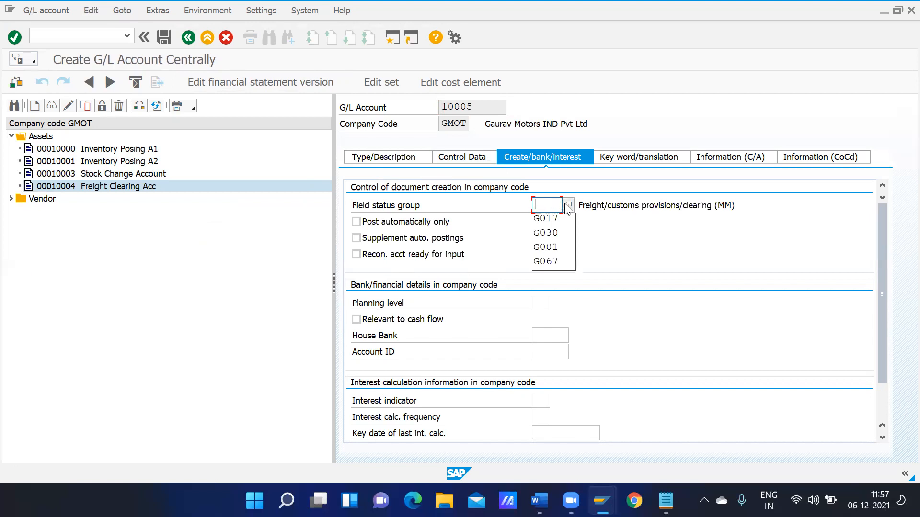
pyautogui.click(568, 205)
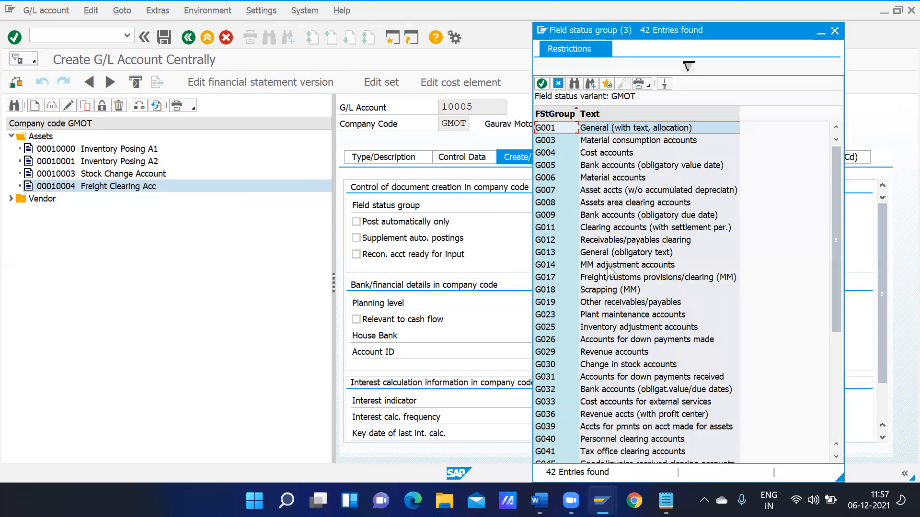
pyautogui.click(574, 85)
pyautogui.write('offset')
pyautogui.press('Return')
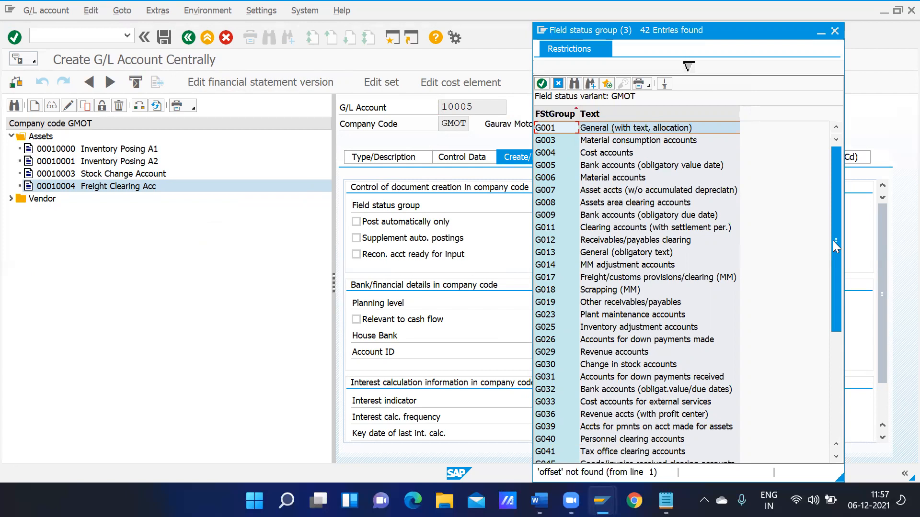
pyautogui.click(587, 267)
pyautogui.press('Down')
pyautogui.press('Down')
pyautogui.press('Down')
pyautogui.press('Down')
pyautogui.press('Down')
pyautogui.press('Down')
pyautogui.press('Down')
pyautogui.press('Down')
pyautogui.press('Down')
pyautogui.press('Down')
pyautogui.press('Down')
pyautogui.press('Down')
pyautogui.press('Down')
pyautogui.press('Down')
pyautogui.press('Down')
pyautogui.press('Down')
pyautogui.press('Down')
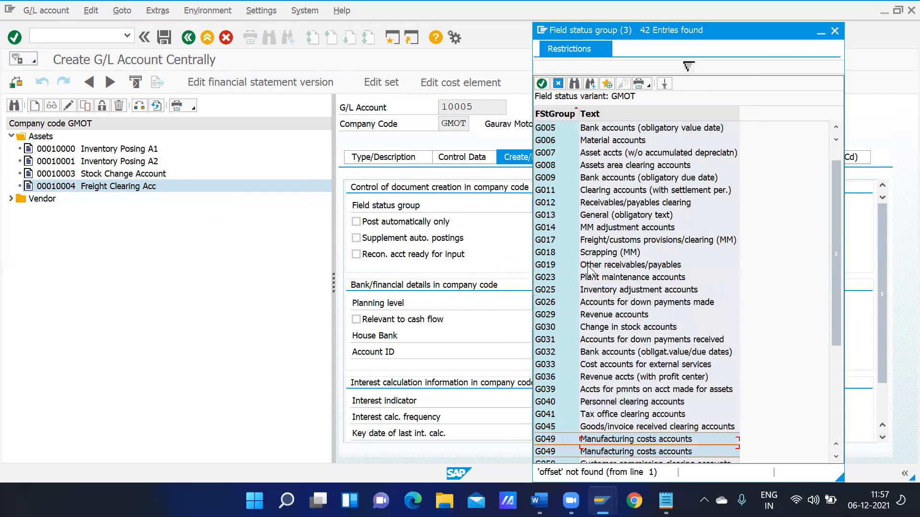
pyautogui.press('Down')
pyautogui.press('Down')
pyautogui.press('Down')
pyautogui.press('Down')
pyautogui.press('Down')
pyautogui.press('Down')
pyautogui.press('Down')
pyautogui.press('Down')
pyautogui.press('Down')
pyautogui.press('Down')
pyautogui.press('Down')
pyautogui.press('Down')
pyautogui.press('Down')
pyautogui.press('Up')
pyautogui.press('Up')
pyautogui.press('Up')
pyautogui.press('Up')
pyautogui.press('Up')
pyautogui.press('Up')
pyautogui.press('Up')
pyautogui.press('Up')
pyautogui.press('Up')
pyautogui.press('Up')
pyautogui.press('Up')
pyautogui.press('Up')
pyautogui.press('Up')
pyautogui.press('Up')
pyautogui.press('Up')
pyautogui.press('Up')
pyautogui.press('Up')
pyautogui.press('Up')
pyautogui.press('Up')
pyautogui.press('Up')
pyautogui.press('Up')
pyautogui.press('Up')
pyautogui.press('Up')
pyautogui.press('Up')
pyautogui.press('Up')
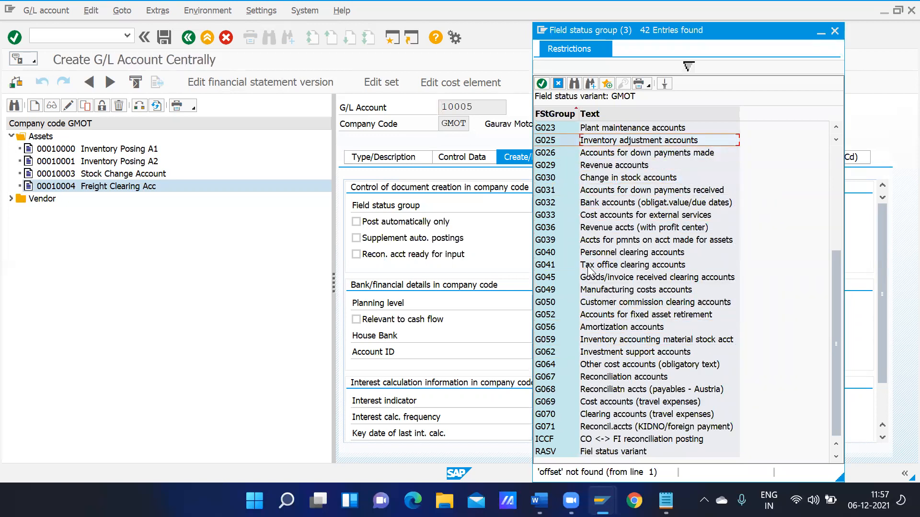
pyautogui.press('Up')
pyautogui.press('Up')
pyautogui.press('Up')
pyautogui.press('Up')
pyautogui.press('Up')
pyautogui.press('Up')
pyautogui.press('Up')
pyautogui.press('Up')
pyautogui.press('Up')
pyautogui.press('Up')
pyautogui.press('Up')
pyautogui.press('Up')
pyautogui.press('Up')
pyautogui.press('Up')
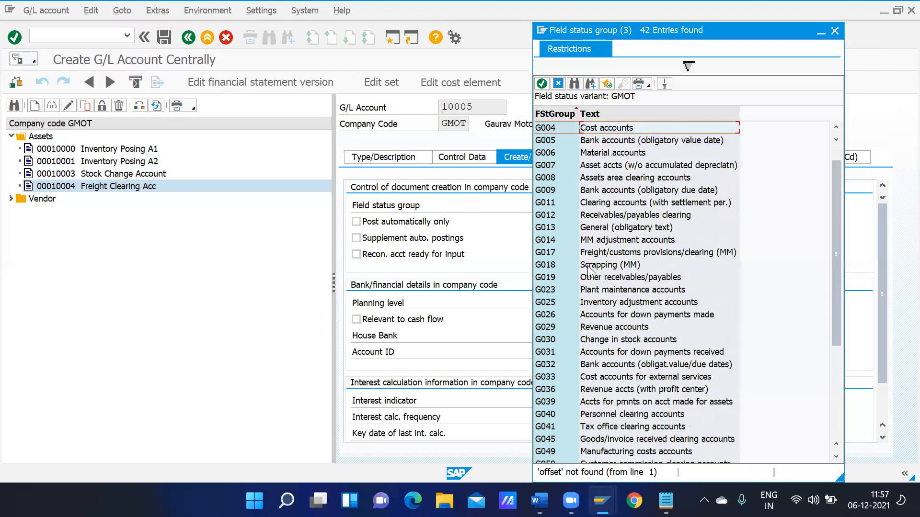
pyautogui.press('Up')
pyautogui.press('Up')
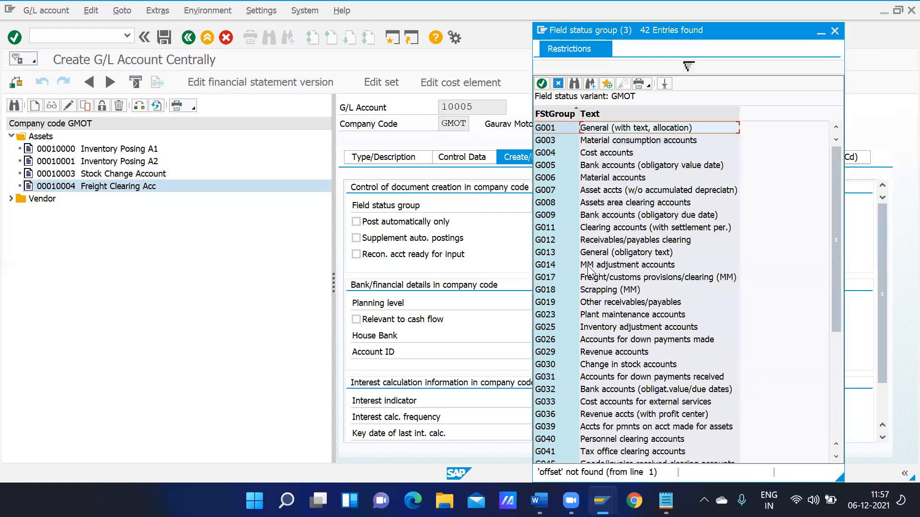
pyautogui.doubleClick(592, 130)
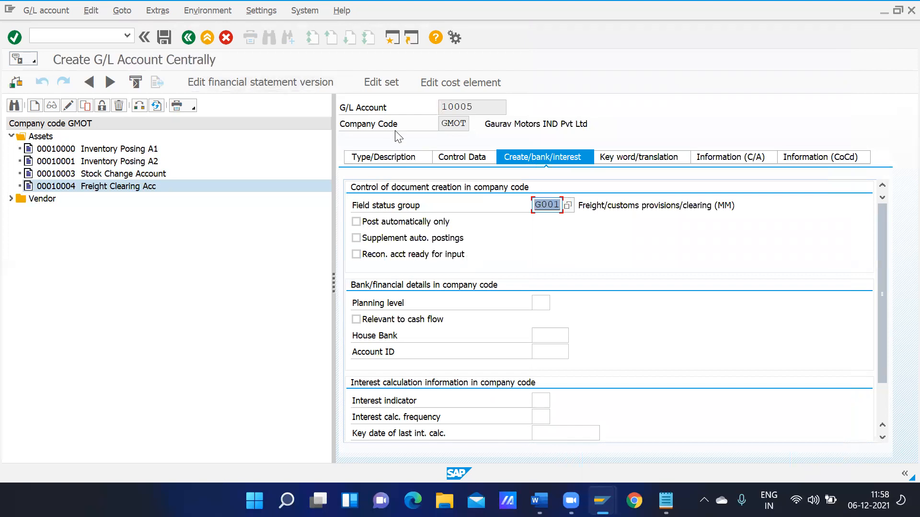
# Set short and long text to 'Offset inventory Acc' and save account 10005
pyautogui.click(383, 157)
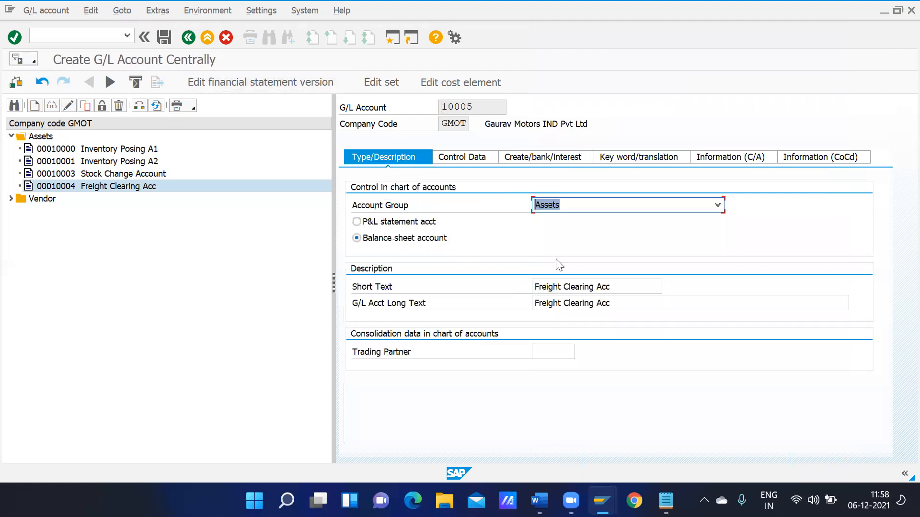
pyautogui.click(614, 288)
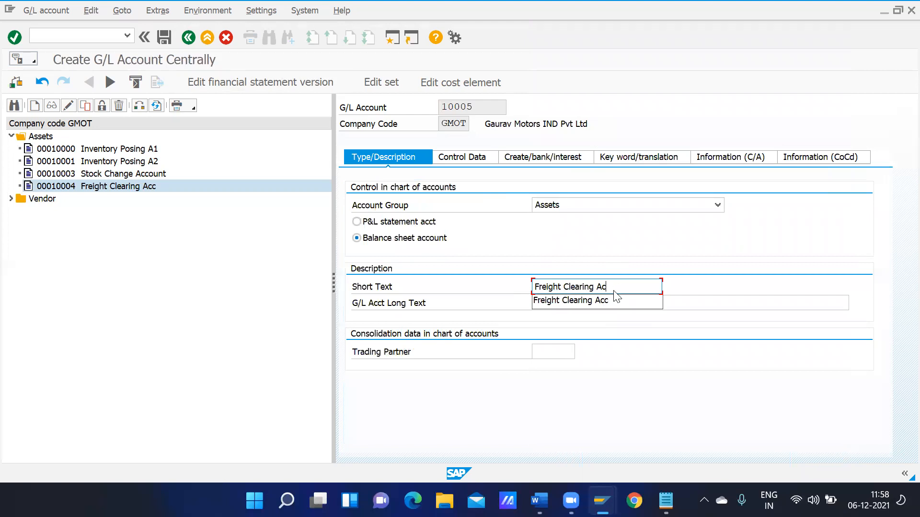
pyautogui.press('BackSpace')
pyautogui.press('BackSpace')
pyautogui.press('BackSpace')
pyautogui.press('BackSpace')
pyautogui.press('BackSpace')
pyautogui.press('BackSpace')
pyautogui.press('BackSpace')
pyautogui.press('BackSpace')
pyautogui.press('BackSpace')
pyautogui.press('BackSpace')
pyautogui.press('BackSpace')
pyautogui.press('BackSpace')
pyautogui.press('BackSpace')
pyautogui.press('BackSpace')
pyautogui.press('BackSpace')
pyautogui.press('BackSpace')
pyautogui.press('BackSpace')
pyautogui.press('BackSpace')
pyautogui.press('BackSpace')
pyautogui.write('Offset inventory Acc')
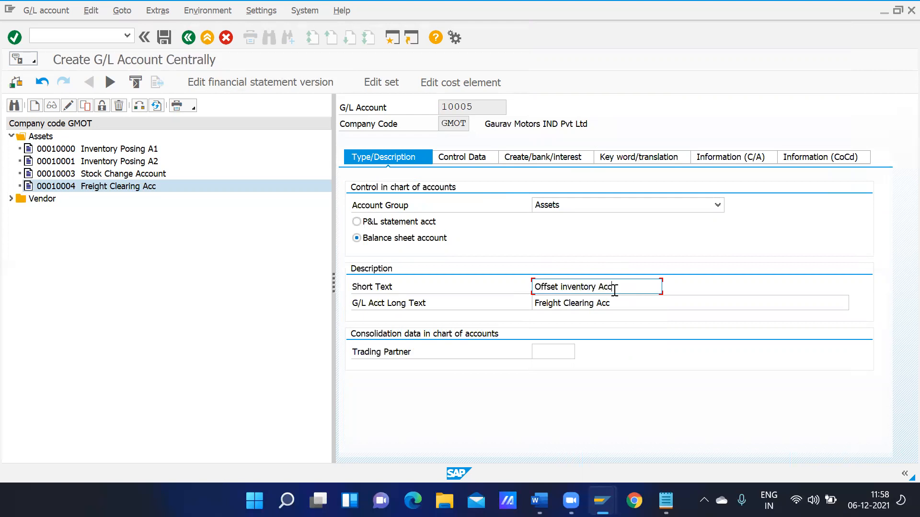
pyautogui.hotkey('ctrl', 'a')
pyautogui.hotkey('ctrl', 'c')
pyautogui.press('Tab')
pyautogui.hotkey('ctrl', 'v')
pyautogui.click(165, 37)
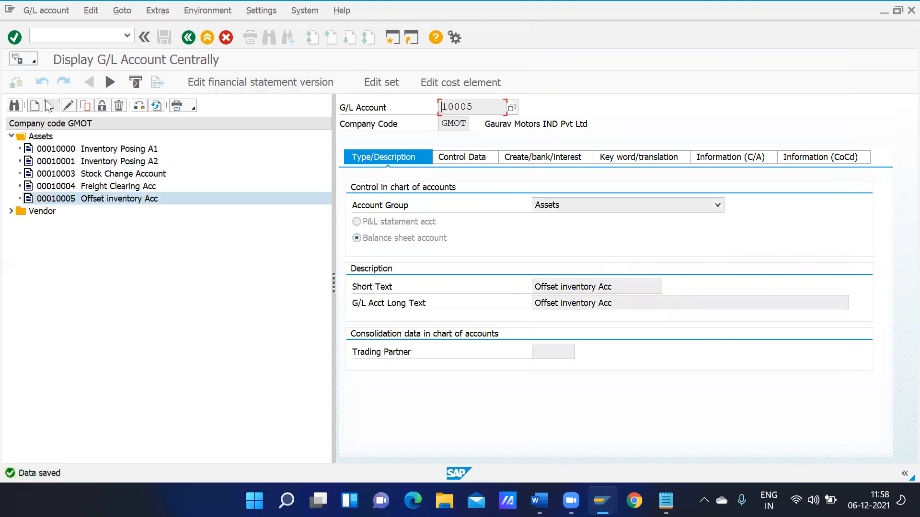
# Copy to account 10006 with short and long text 'GR/IR Clearing Ac'
pyautogui.click(86, 106)
pyautogui.write('10006')
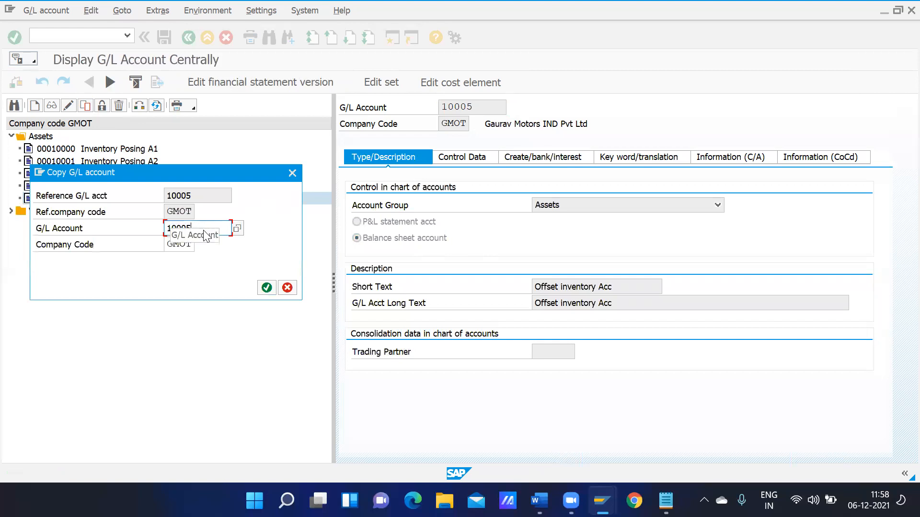
pyautogui.press('Return')
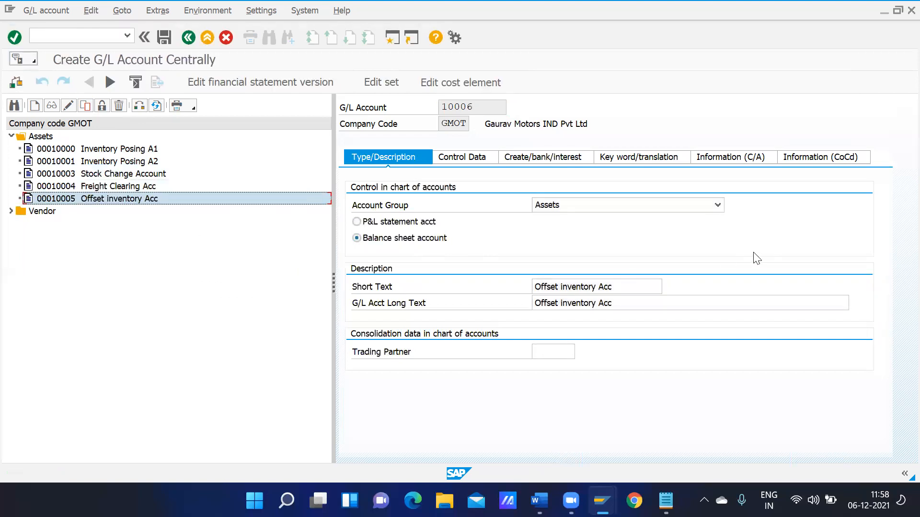
pyautogui.click(623, 283)
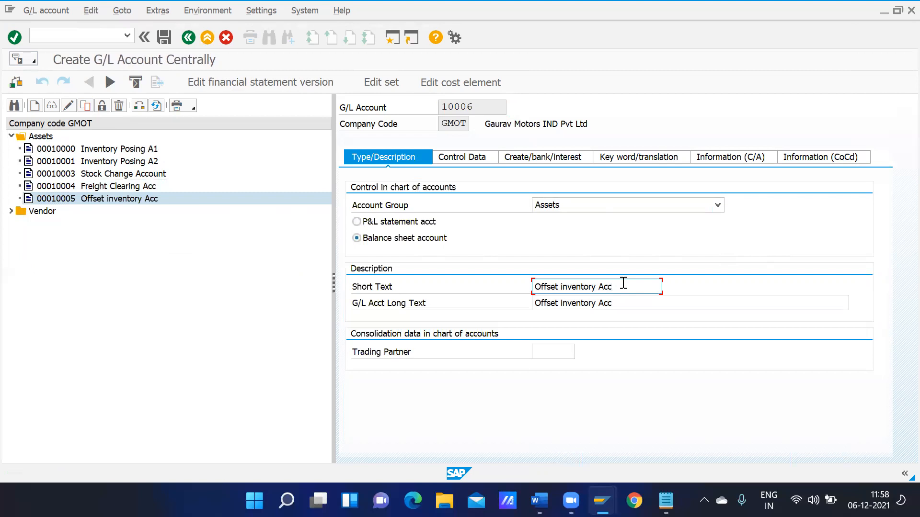
pyautogui.press('BackSpace')
pyautogui.press('BackSpace')
pyautogui.press('BackSpace')
pyautogui.press('BackSpace')
pyautogui.press('BackSpace')
pyautogui.press('BackSpace')
pyautogui.press('BackSpace')
pyautogui.press('BackSpace')
pyautogui.press('BackSpace')
pyautogui.press('BackSpace')
pyautogui.press('BackSpace')
pyautogui.press('BackSpace')
pyautogui.press('BackSpace')
pyautogui.press('BackSpace')
pyautogui.press('BackSpace')
pyautogui.press('BackSpace')
pyautogui.press('BackSpace')
pyautogui.press('BackSpace')
pyautogui.press('BackSpace')
pyautogui.press('BackSpace')
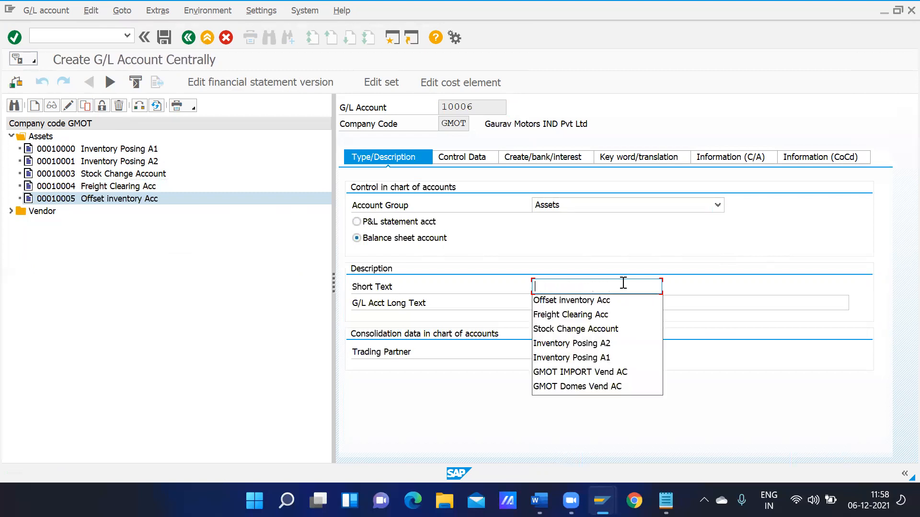
pyautogui.write('GR/IR Clearing Ac')
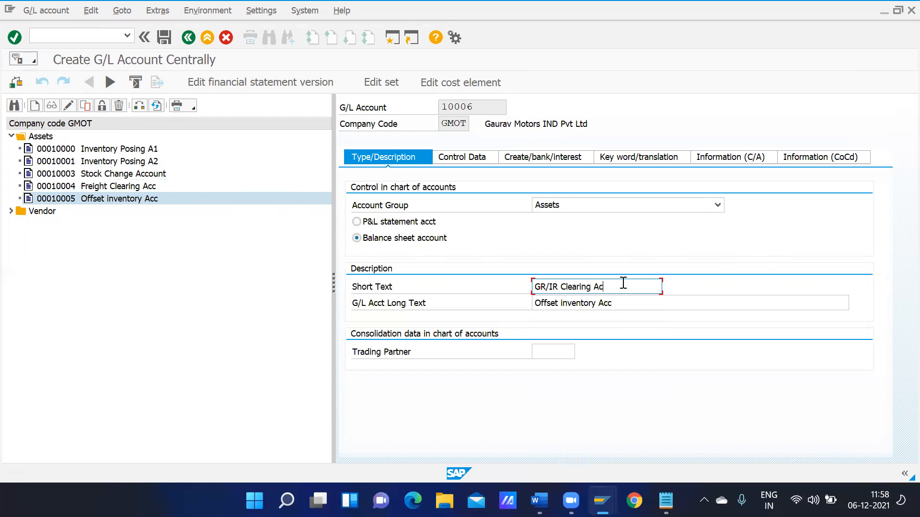
pyautogui.hotkey('ctrl', 'a')
pyautogui.hotkey('ctrl', 'c')
pyautogui.press('Tab')
pyautogui.hotkey('ctrl', 'v')
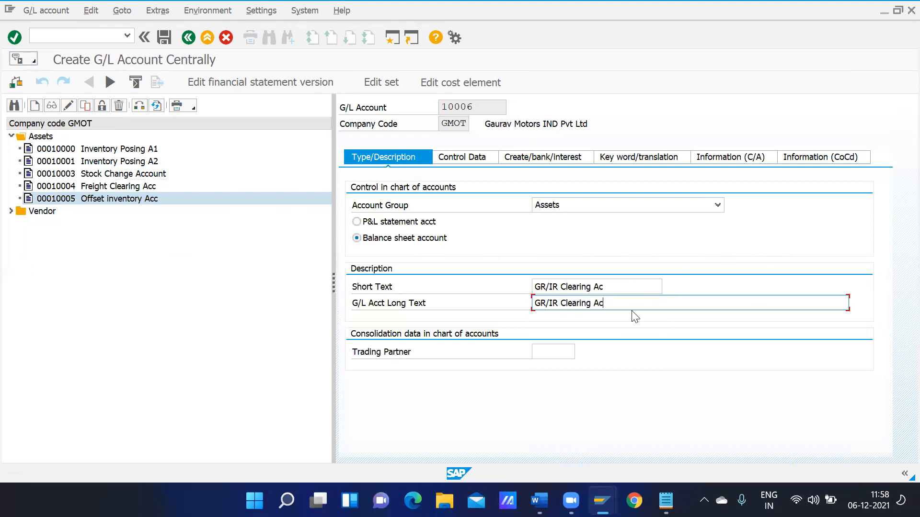
# Assign field status group G045, save account 10006, and return to Easy Access
pyautogui.click(475, 160)
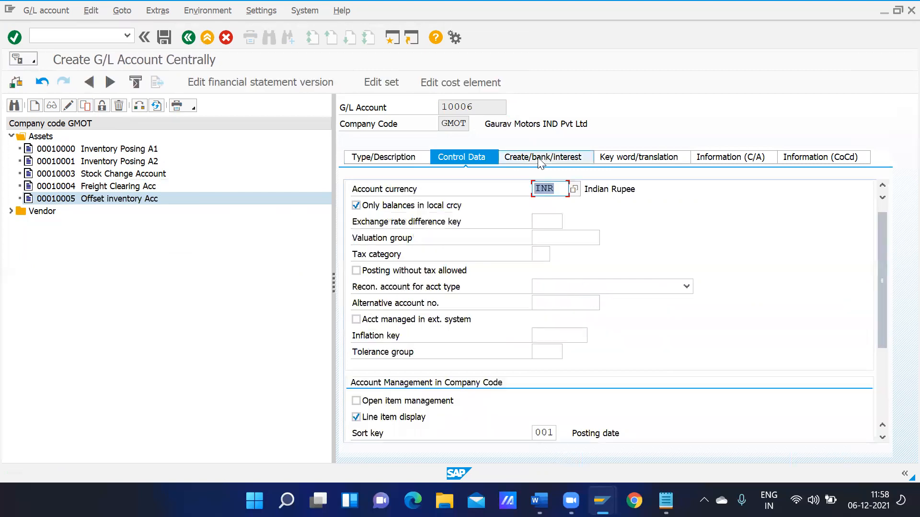
pyautogui.click(542, 158)
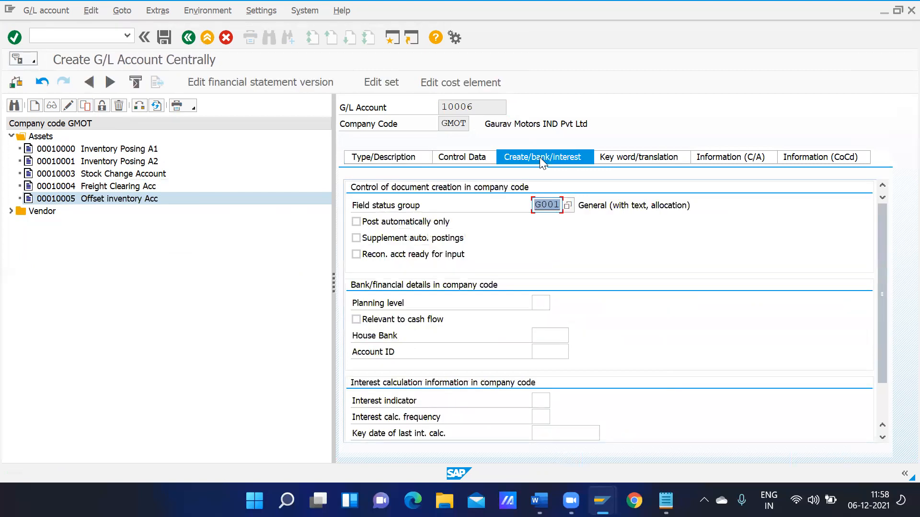
pyautogui.click(569, 210)
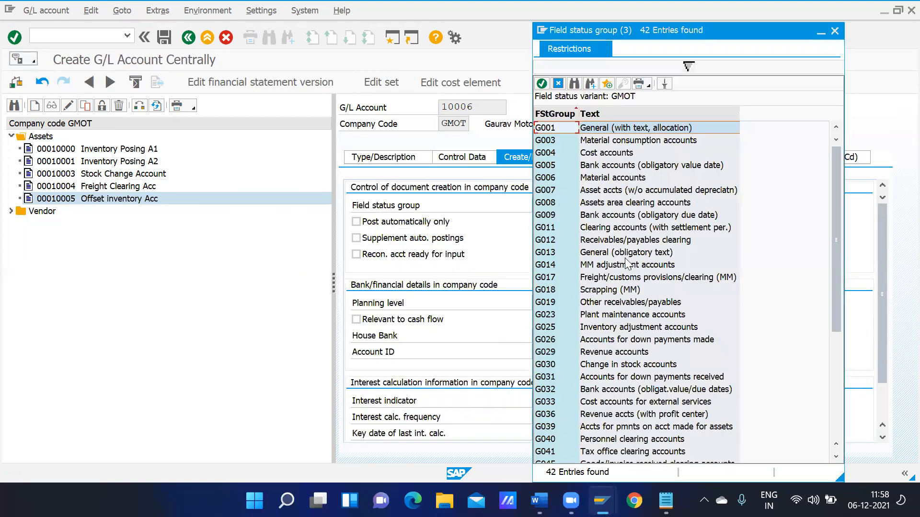
pyautogui.click(611, 392)
pyautogui.press('Down')
pyautogui.press('Down')
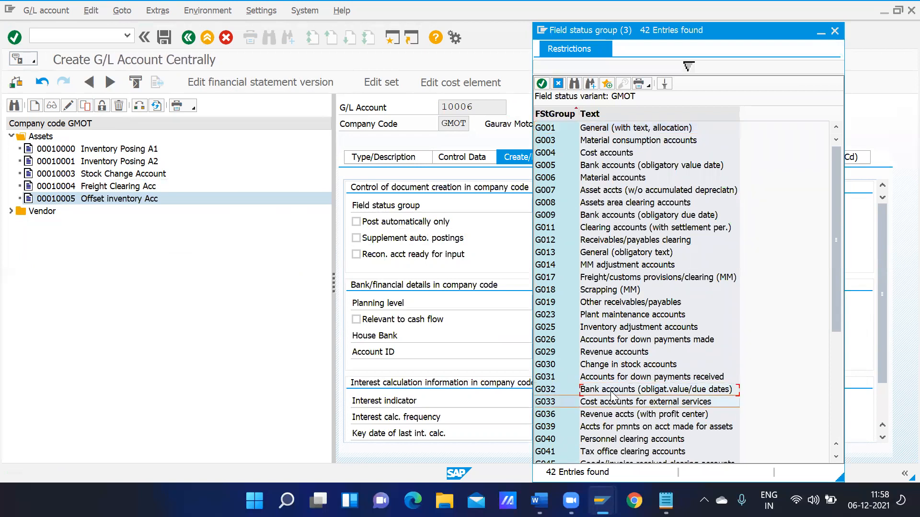
pyautogui.press('Down')
pyautogui.press('Down')
pyautogui.press('Down')
pyautogui.press('Down')
pyautogui.press('Down')
pyautogui.press('Down')
pyautogui.press('Down')
pyautogui.press('Down')
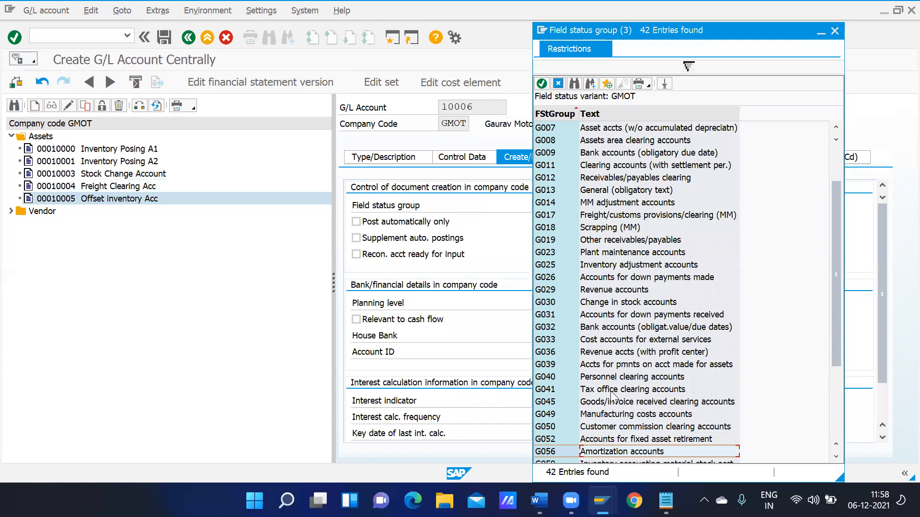
pyautogui.click(620, 404)
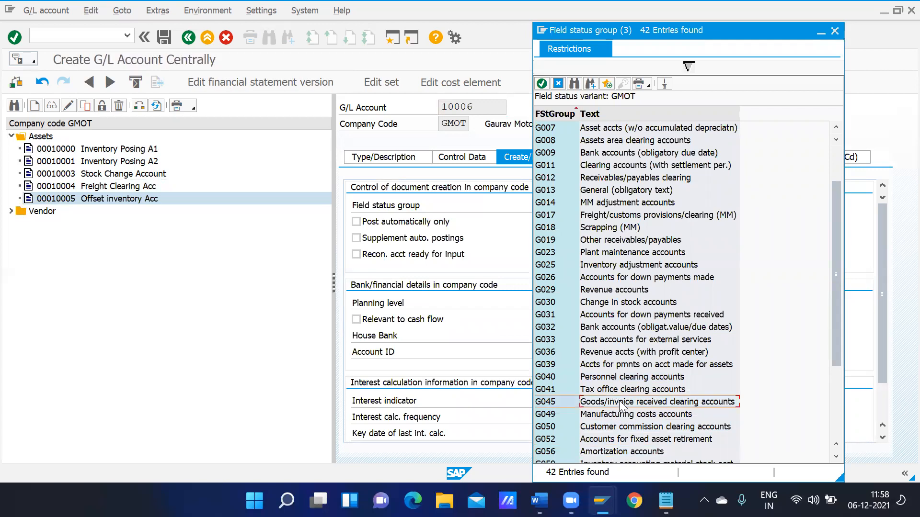
pyautogui.doubleClick(619, 404)
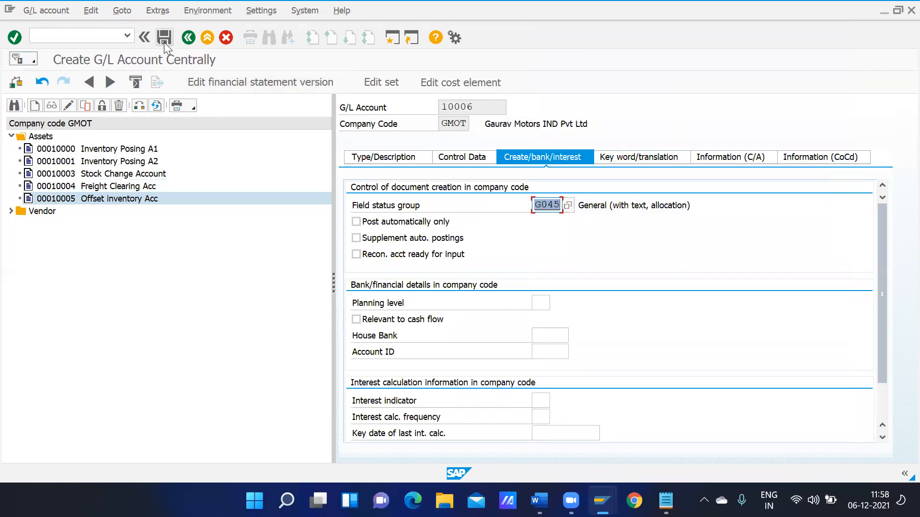
pyautogui.click(163, 42)
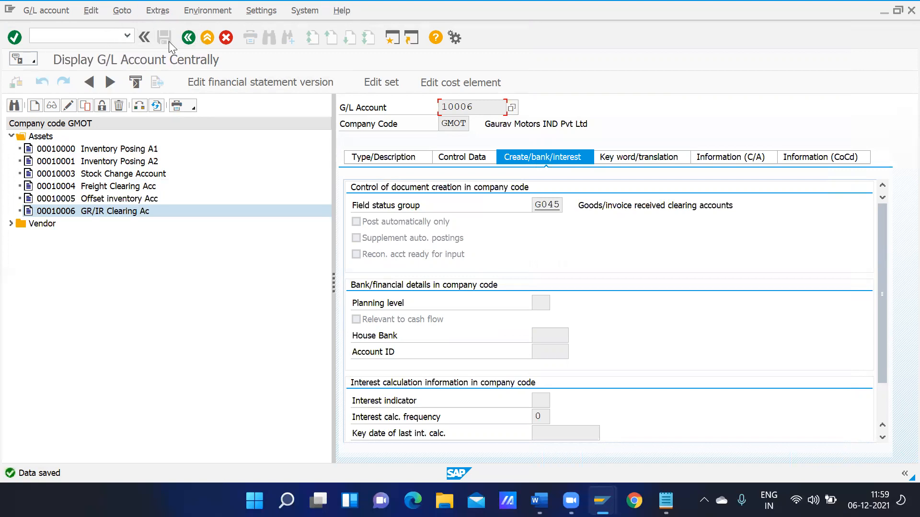
pyautogui.click(189, 37)
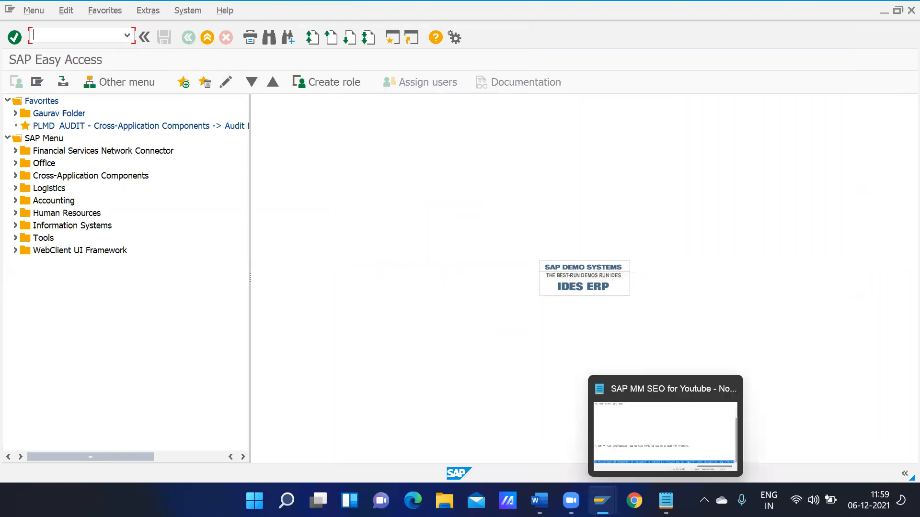
# In OBYC, open transaction BSD account determination for chart of accounts GCOA
pyautogui.moveTo(601, 490)
pyautogui.click(595, 435)
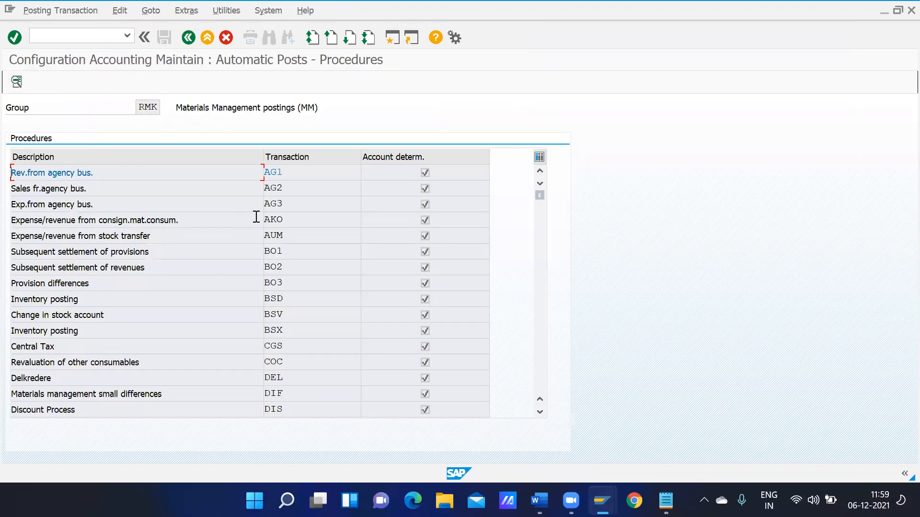
pyautogui.doubleClick(281, 302)
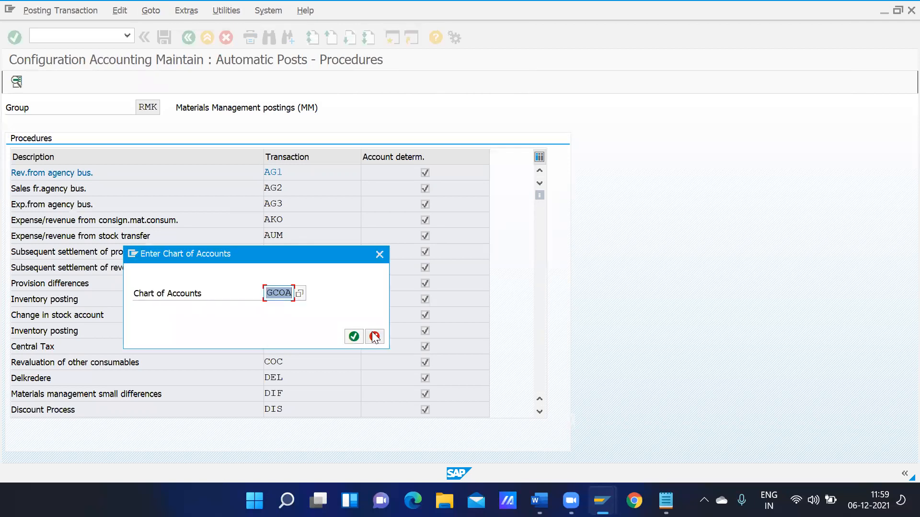
pyautogui.click(353, 336)
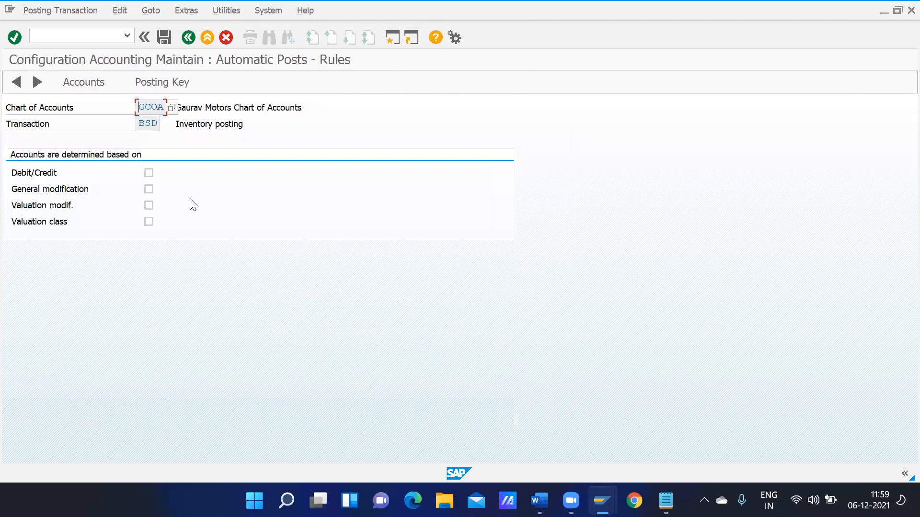
# Base BSD rules on debit/credit, general modification and valuation class, and save
pyautogui.click(149, 173)
pyautogui.click(149, 189)
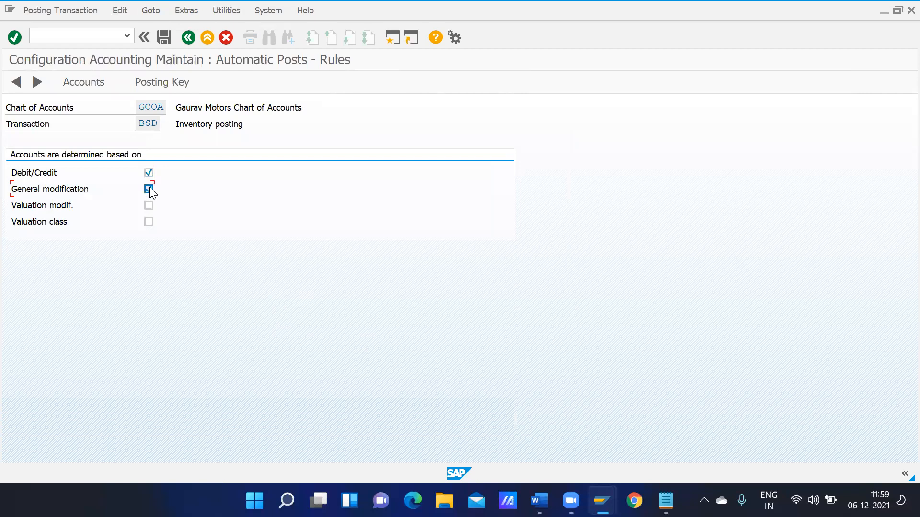
pyautogui.click(148, 222)
pyautogui.click(163, 42)
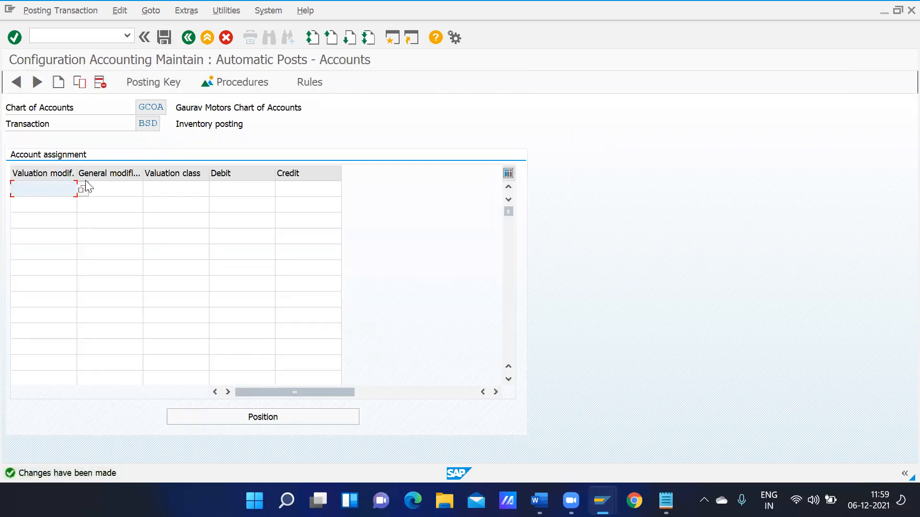
# Enter valuation modifier 3344 in the first BSD account row
pyautogui.click(81, 190)
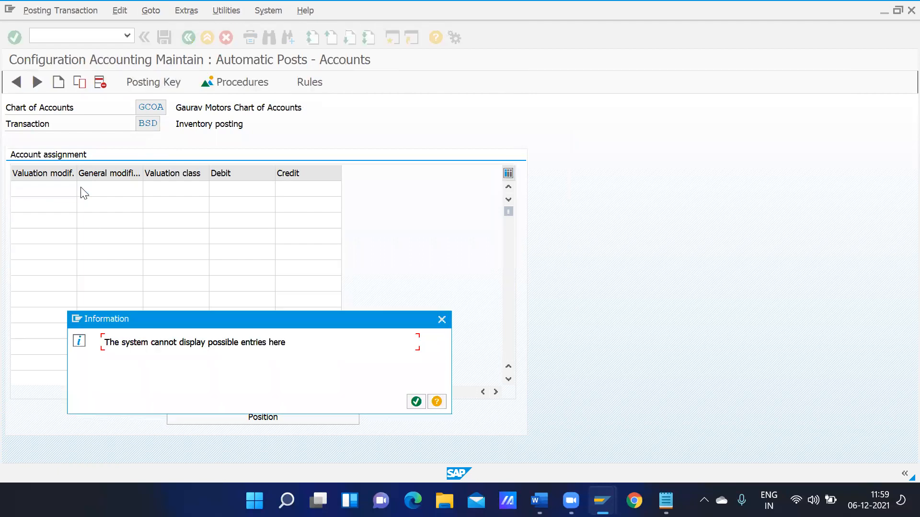
pyautogui.click(417, 402)
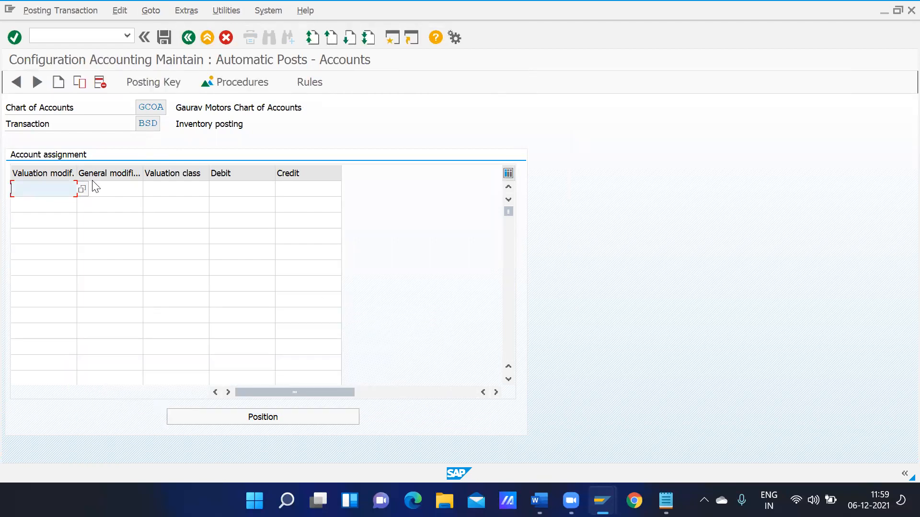
pyautogui.moveTo(77, 171); pyautogui.dragTo(102, 178)
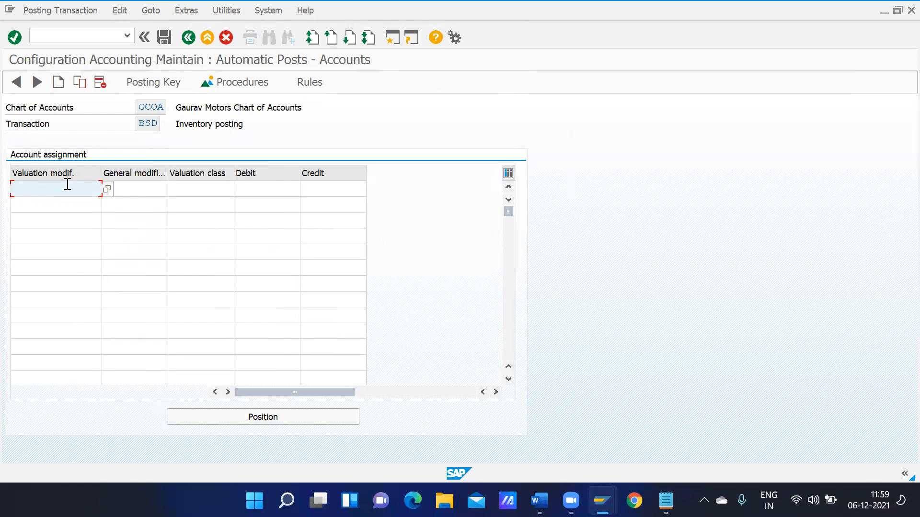
pyautogui.write('3344')
pyautogui.click(184, 190)
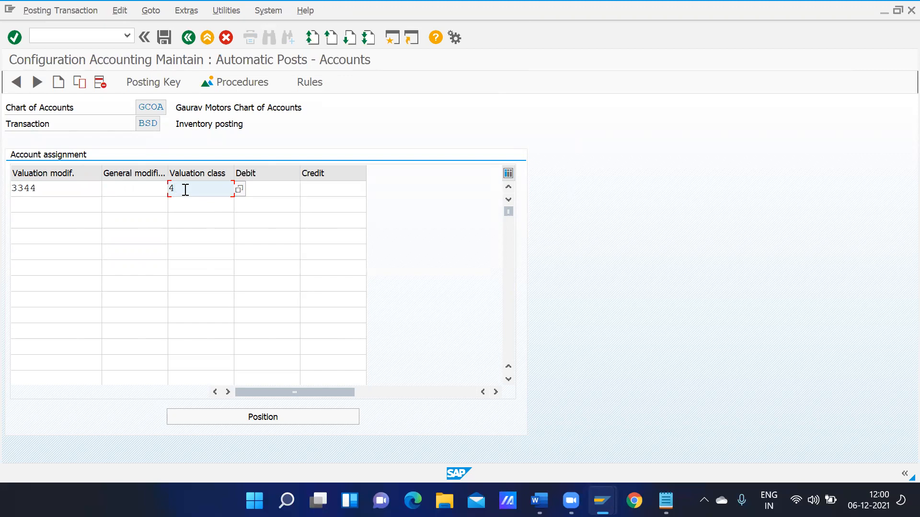
# Fill 3344 into rows two and three with valuation classes 4012 and 4013
pyautogui.click(56, 188)
pyautogui.doubleClick(27, 188)
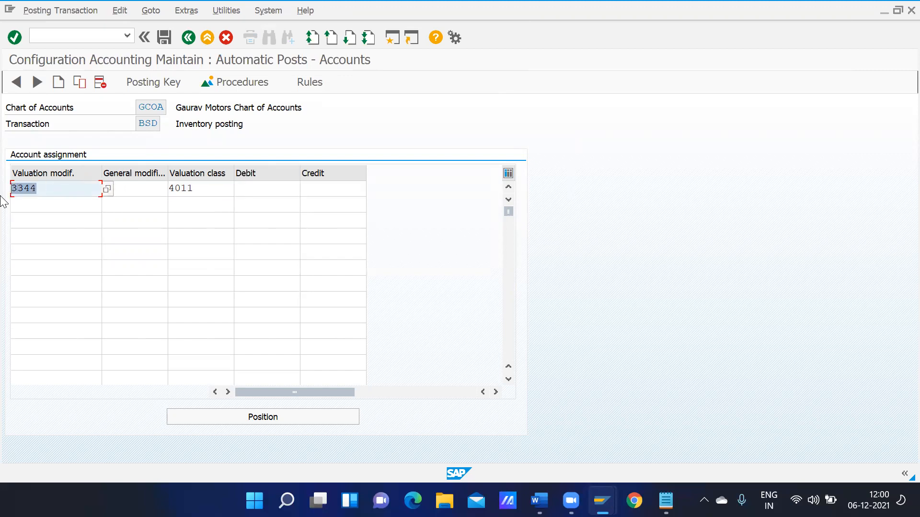
pyautogui.hotkey('ctrl', 'c')
pyautogui.press('Down')
pyautogui.hotkey('ctrl', 'v')
pyautogui.press('Down')
pyautogui.hotkey('ctrl', 'v')
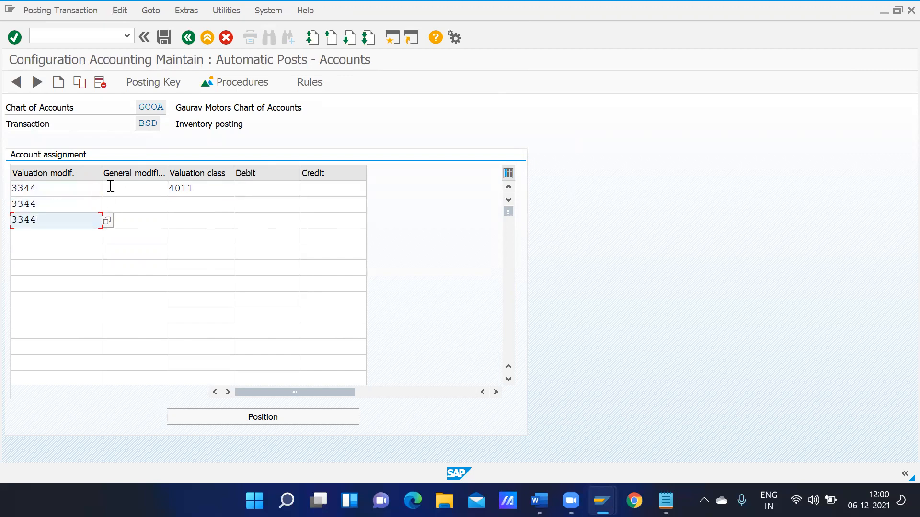
pyautogui.click(184, 205)
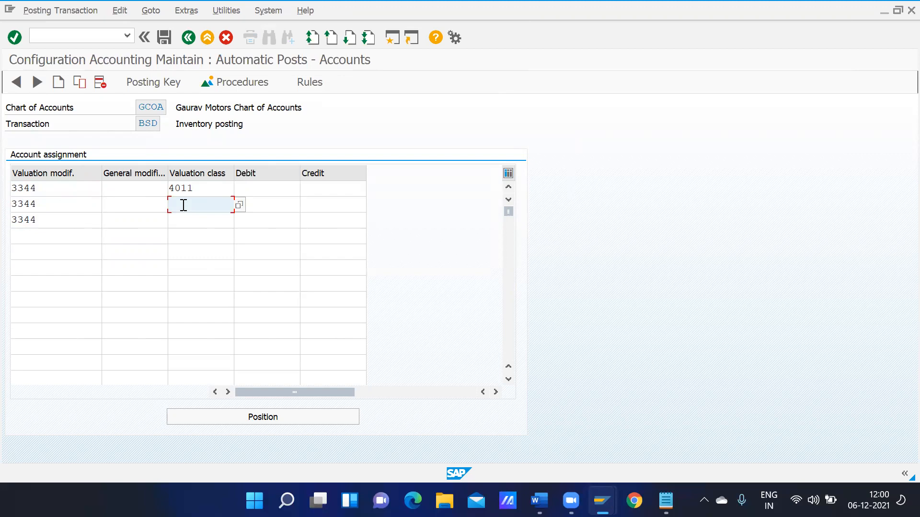
pyautogui.write('4012')
pyautogui.press('Down')
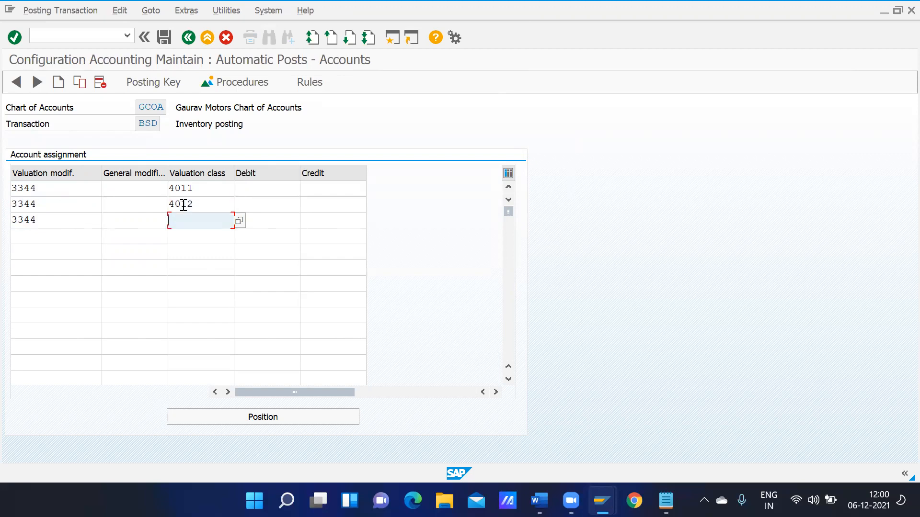
pyautogui.write('4013')
pyautogui.click(276, 188)
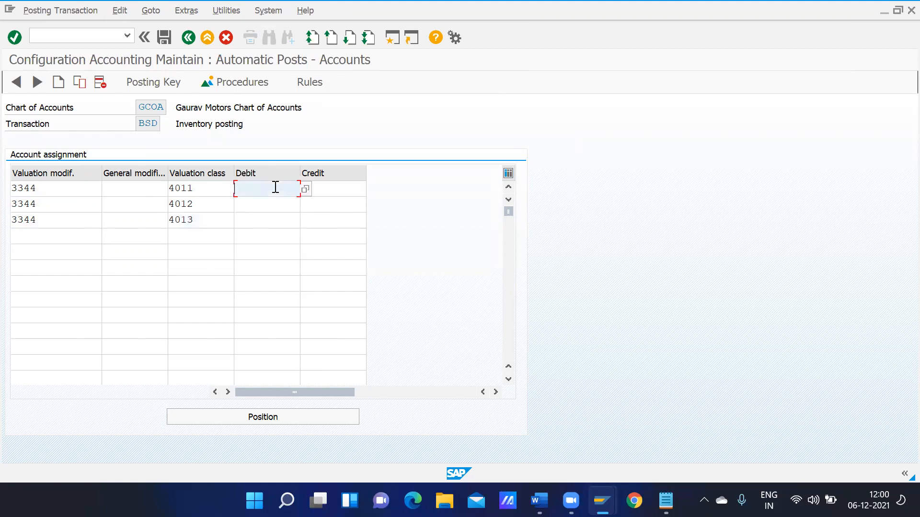
# Look up G/L account 10000 and assign it as debit and credit for class 4011
pyautogui.click(305, 189)
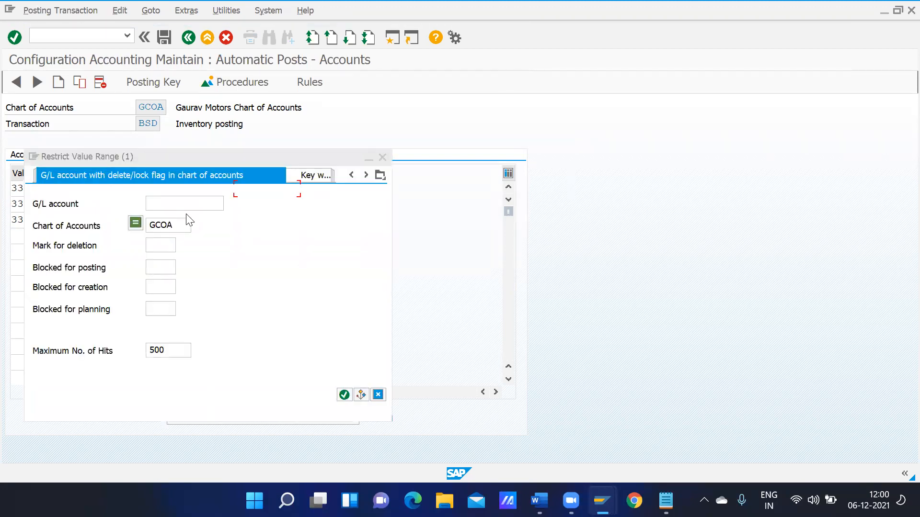
pyautogui.click(181, 201)
pyautogui.press('Return')
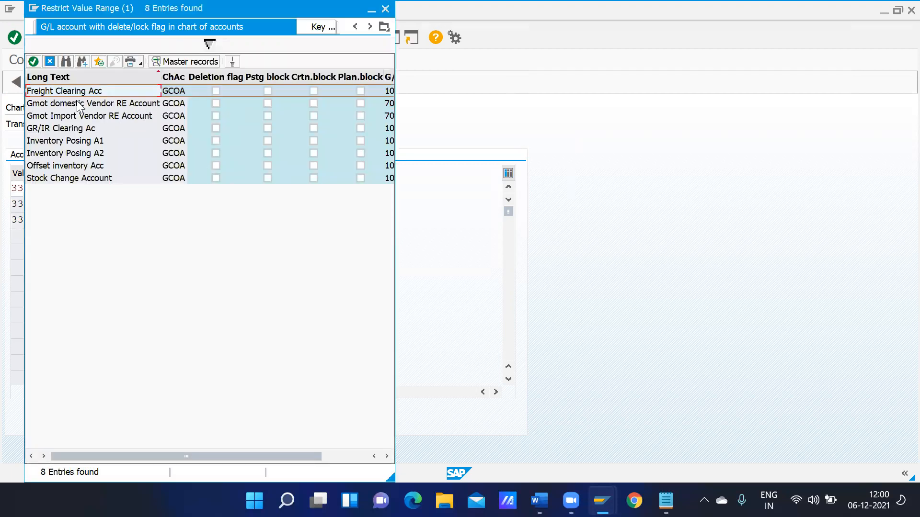
pyautogui.doubleClick(80, 140)
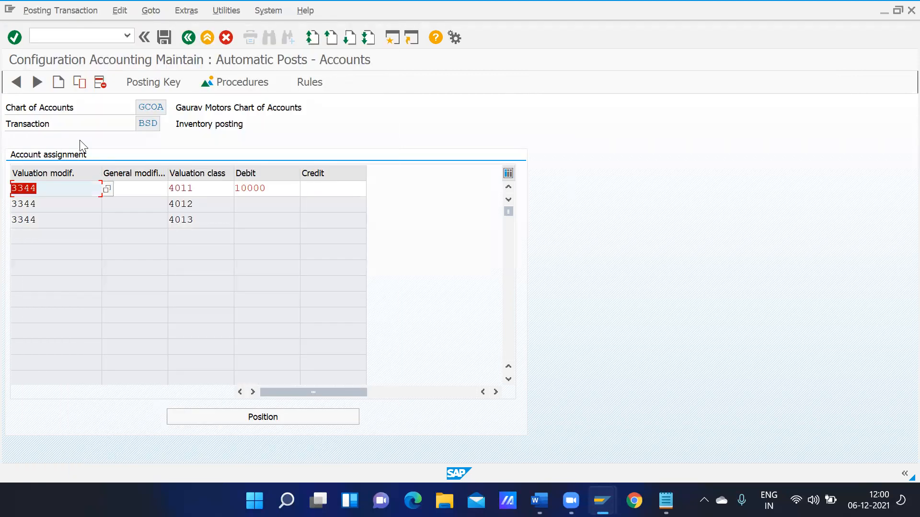
pyautogui.click(287, 189)
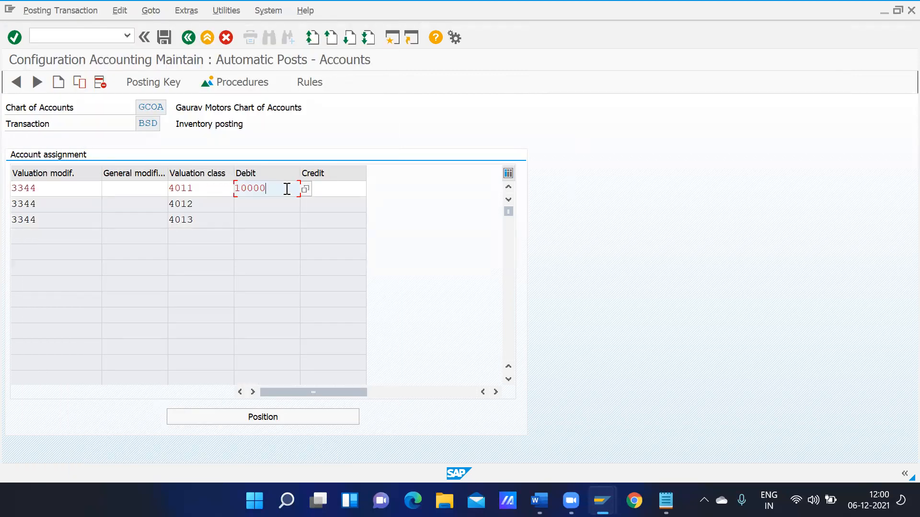
pyautogui.moveTo(287, 188); pyautogui.dragTo(206, 188)
pyautogui.hotkey('ctrl', 'c')
pyautogui.click(330, 191)
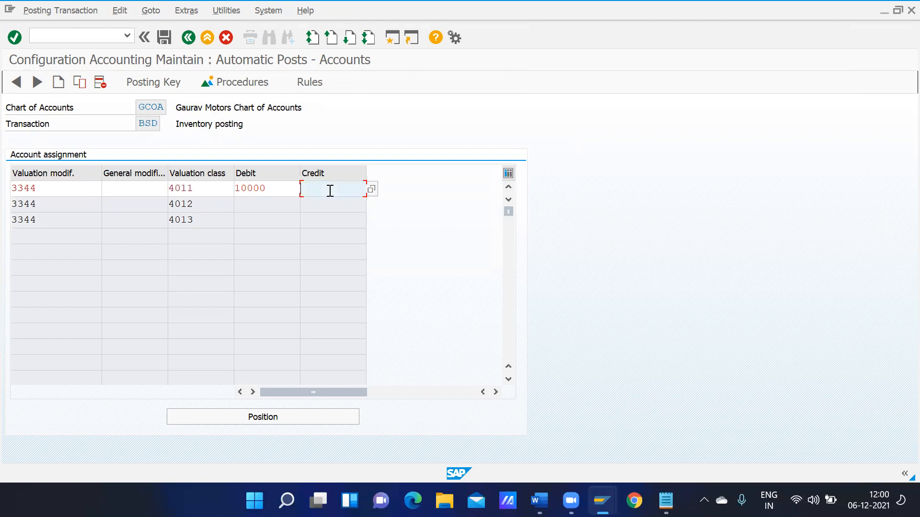
pyautogui.press('Return')
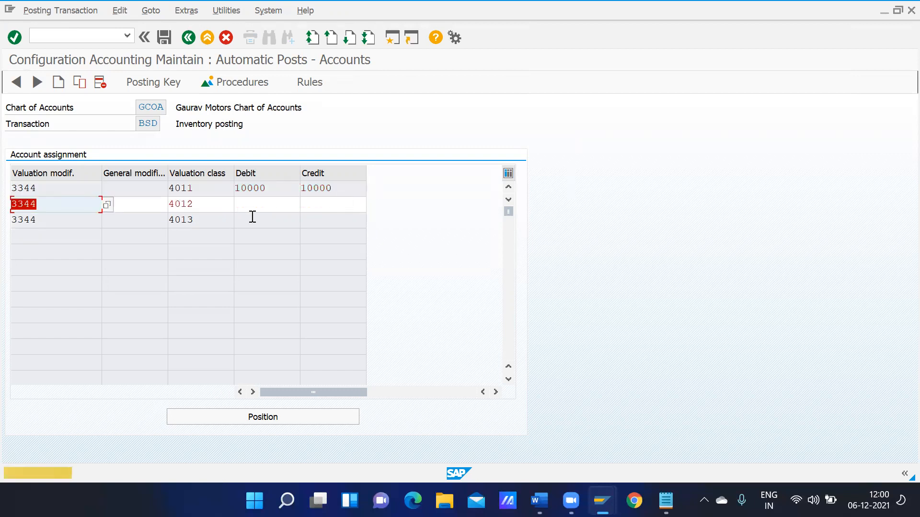
# Fill 10000 as debit and credit for classes 4012 and 4013, save, and go back
pyautogui.click(253, 211)
pyautogui.hotkey('ctrl', 'v')
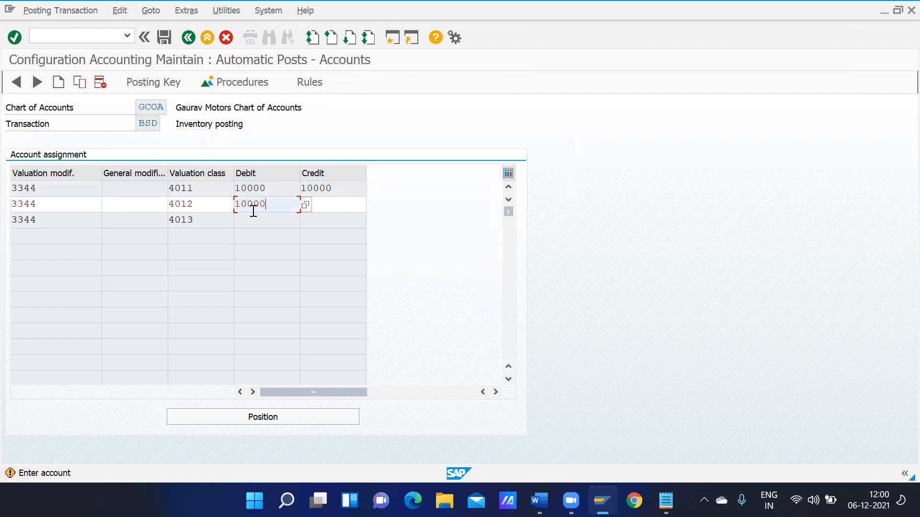
pyautogui.click(330, 207)
pyautogui.hotkey('ctrl', 'v')
pyautogui.press('Return')
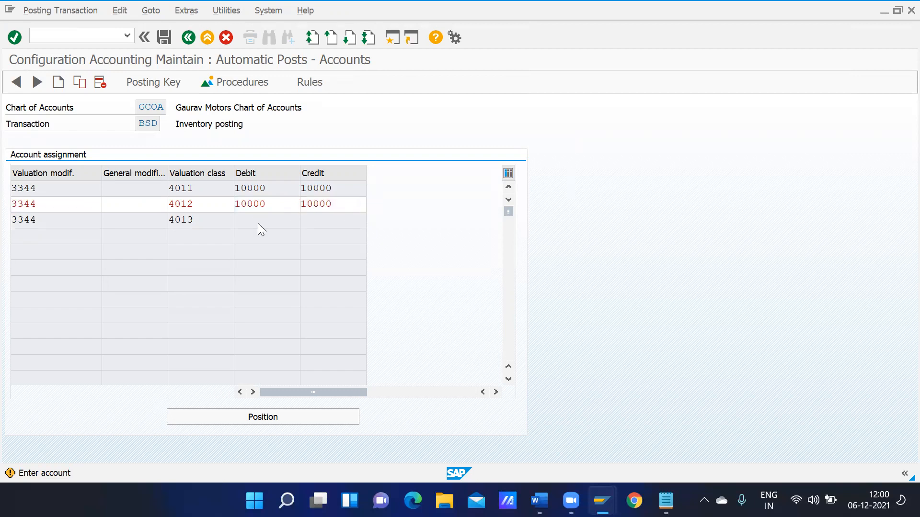
pyautogui.click(250, 222)
pyautogui.hotkey('ctrl', 'v')
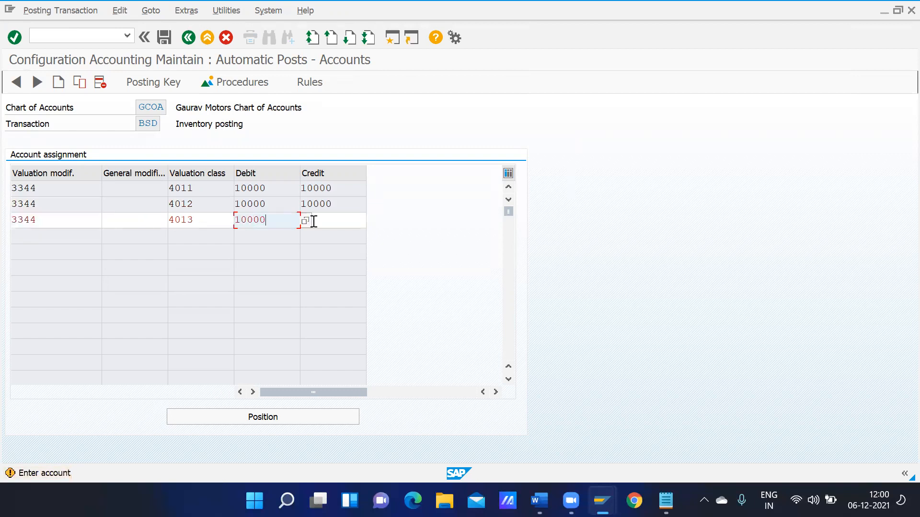
pyautogui.click(341, 215)
pyautogui.hotkey('ctrl', 'v')
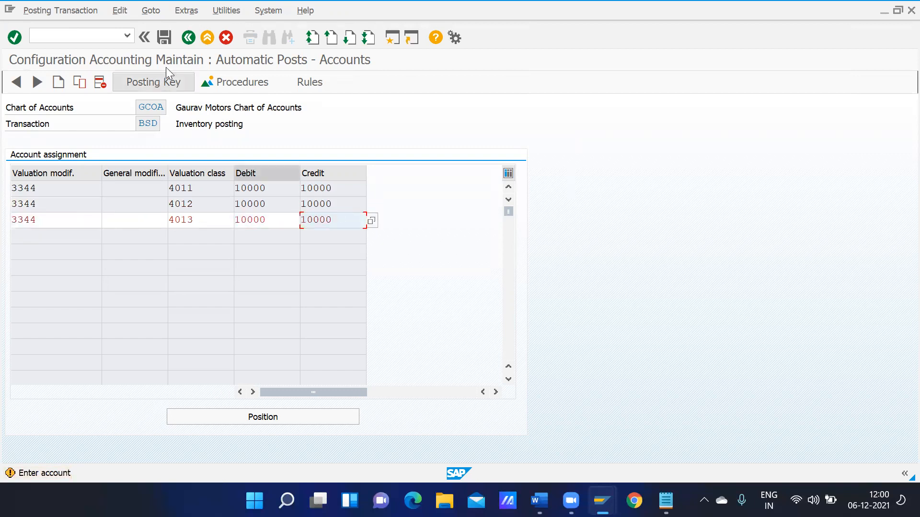
pyautogui.click(165, 37)
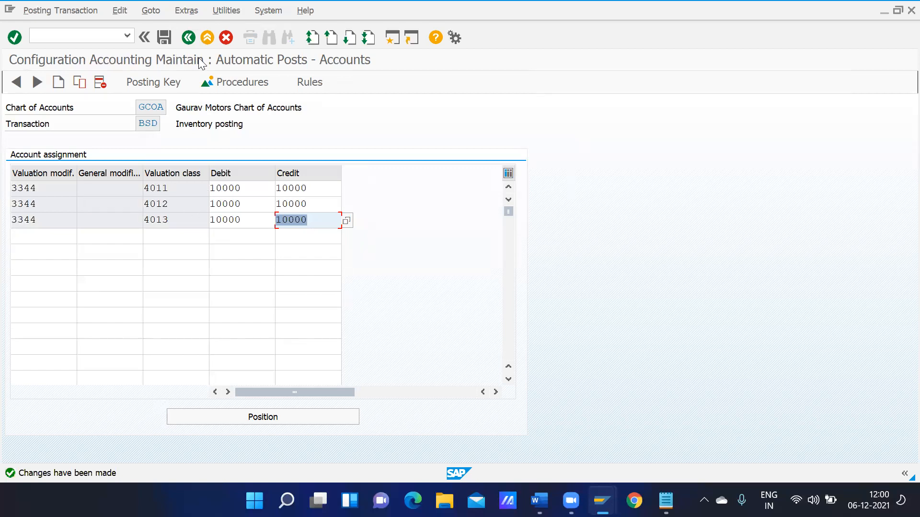
pyautogui.click(189, 37)
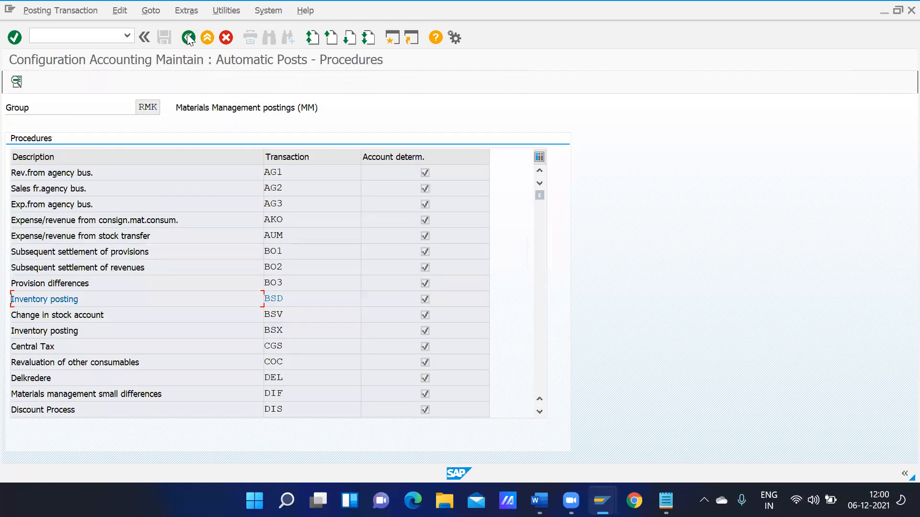
# Base BSV rules on debit/credit, valuation modifier and valuation class, and save
pyautogui.doubleClick(278, 315)
pyautogui.click(150, 174)
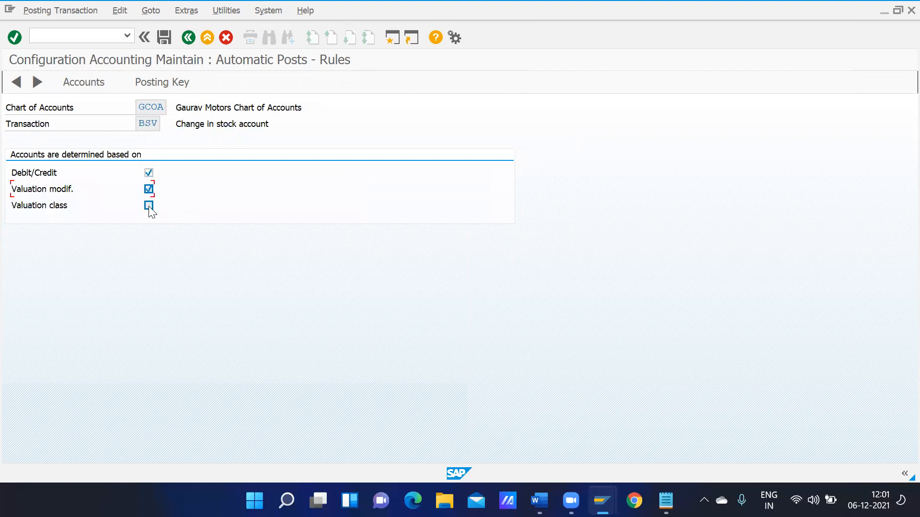
pyautogui.click(167, 44)
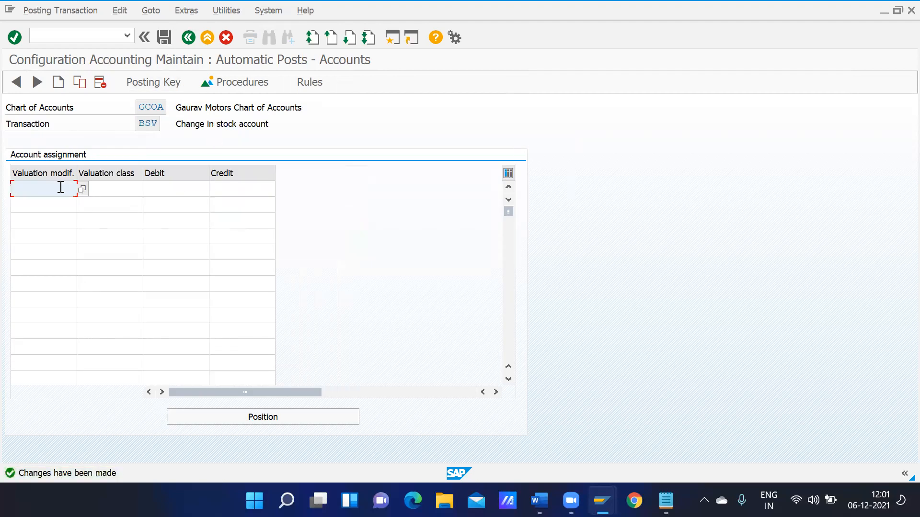
# Enter valuation modifier 3344 in the first three rows of the BSV account table
pyautogui.write('4')
pyautogui.press('BackSpace')
pyautogui.write('3')
pyautogui.press('Down')
pyautogui.press('Return')
pyautogui.hotkey('shift', 'Left')
pyautogui.hotkey('shift', 'Left')
pyautogui.hotkey('shift', 'Left')
pyautogui.hotkey('shift', 'Left')
pyautogui.hotkey('ctrl', 'c')
pyautogui.press('Down')
pyautogui.hotkey('ctrl', 'v')
pyautogui.press('Down')
pyautogui.hotkey('ctrl', 'v')
pyautogui.press('Down')
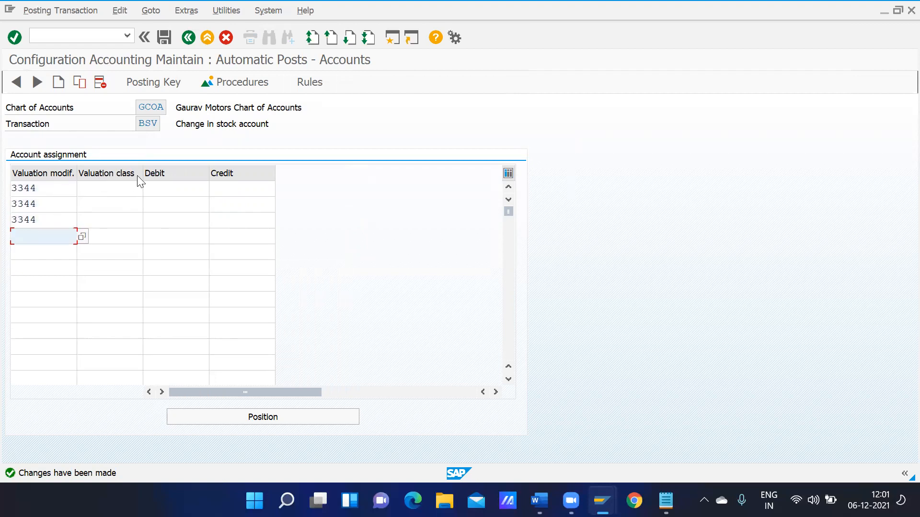
# Enter valuation classes 4011, 4012 and 4013 in the three rows
pyautogui.click(94, 186)
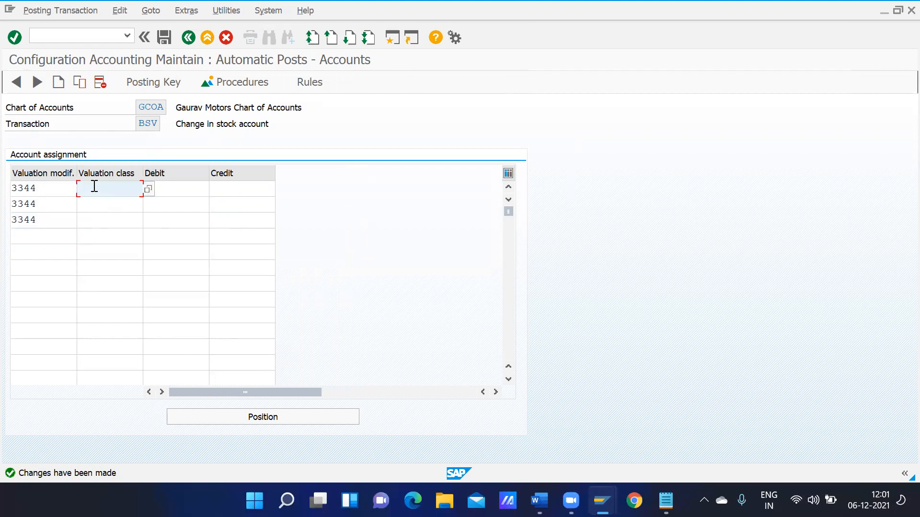
pyautogui.write('4')
pyautogui.press('Down')
pyautogui.press('Return')
pyautogui.press('Down')
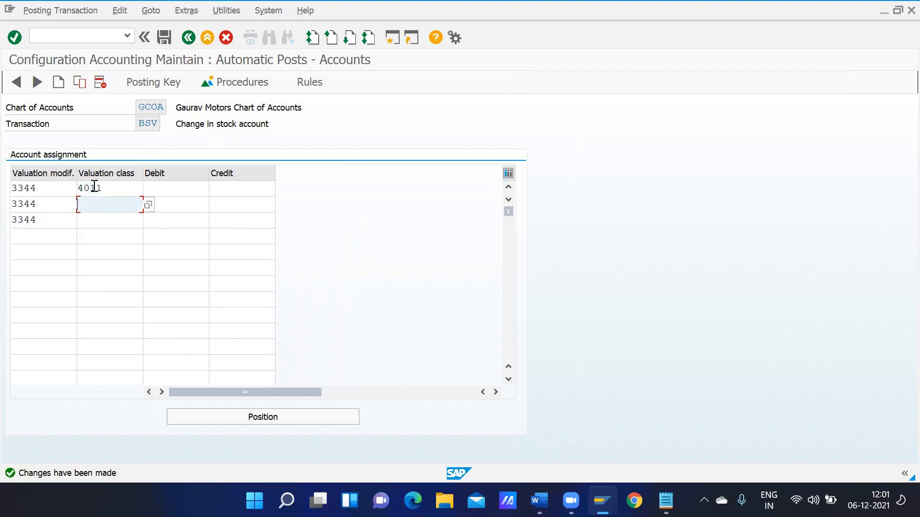
pyautogui.write('4')
pyautogui.press('Down')
pyautogui.press('Down')
pyautogui.press('Return')
pyautogui.press('Down')
pyautogui.write('4')
pyautogui.press('Down')
pyautogui.press('Down')
pyautogui.press('Down')
pyautogui.press('Return')
pyautogui.click(160, 192)
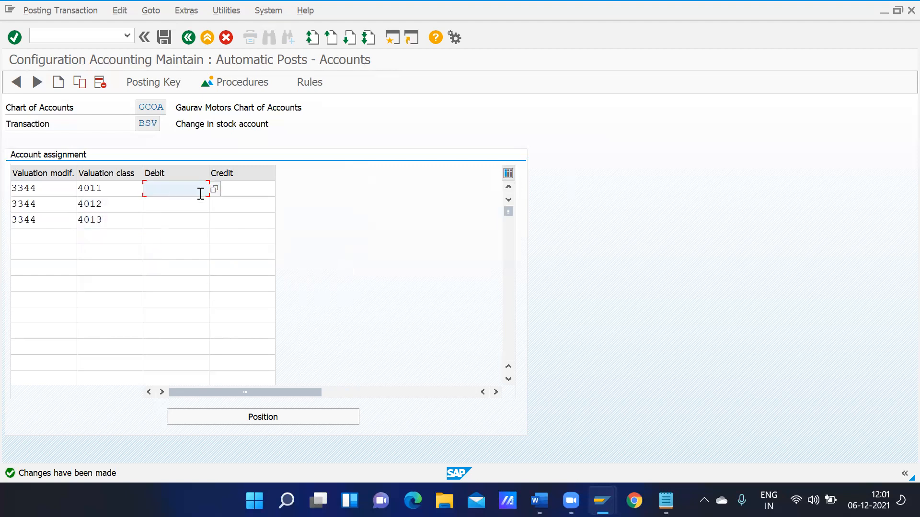
# Pick Stock Change Account 10003 as the debit account for class 4011
pyautogui.click(214, 189)
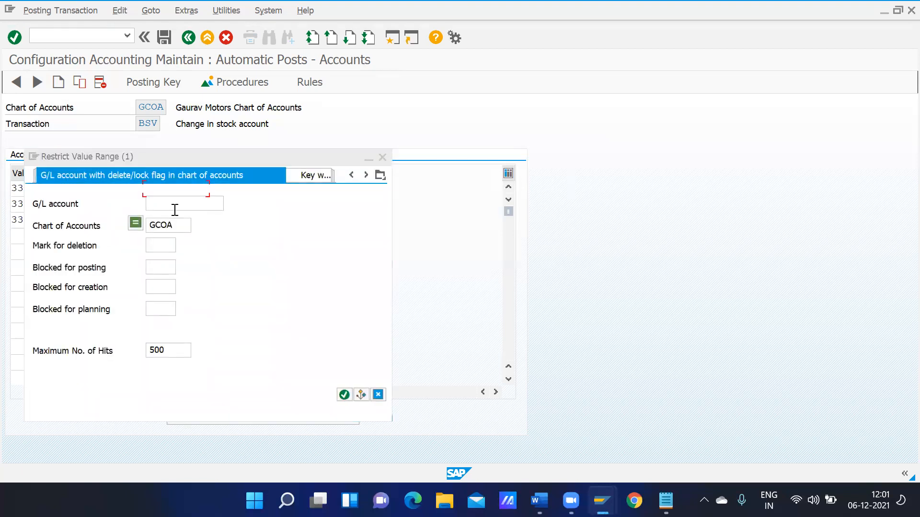
pyautogui.press('Return')
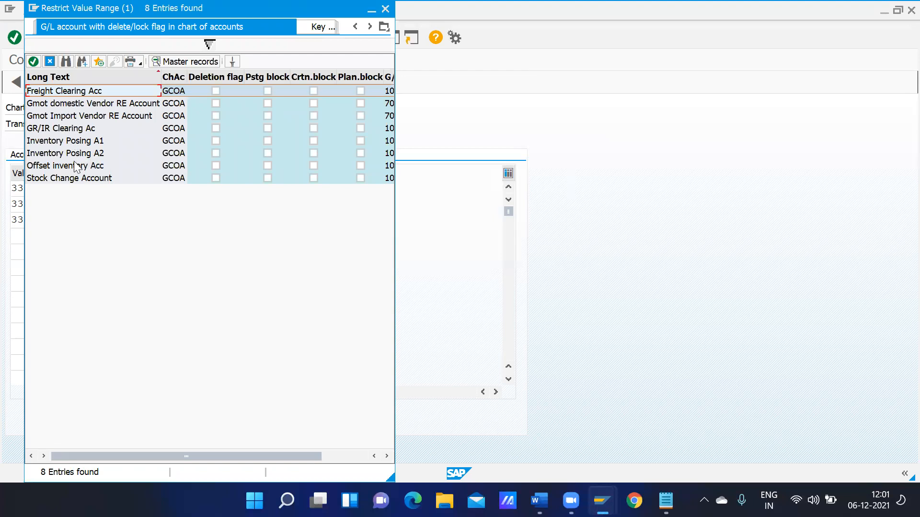
pyautogui.doubleClick(78, 179)
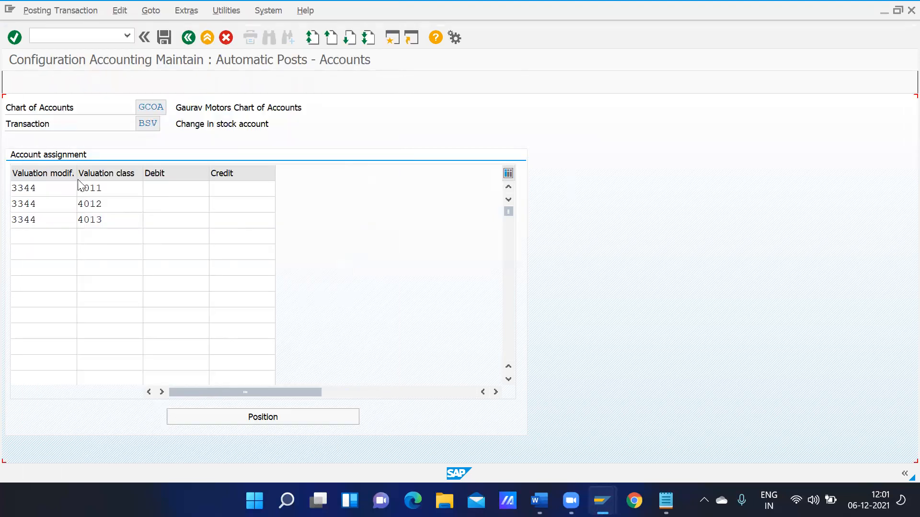
# Paste 10003 into the remaining debit and credit cells for classes 4011–4013
pyautogui.click(207, 185)
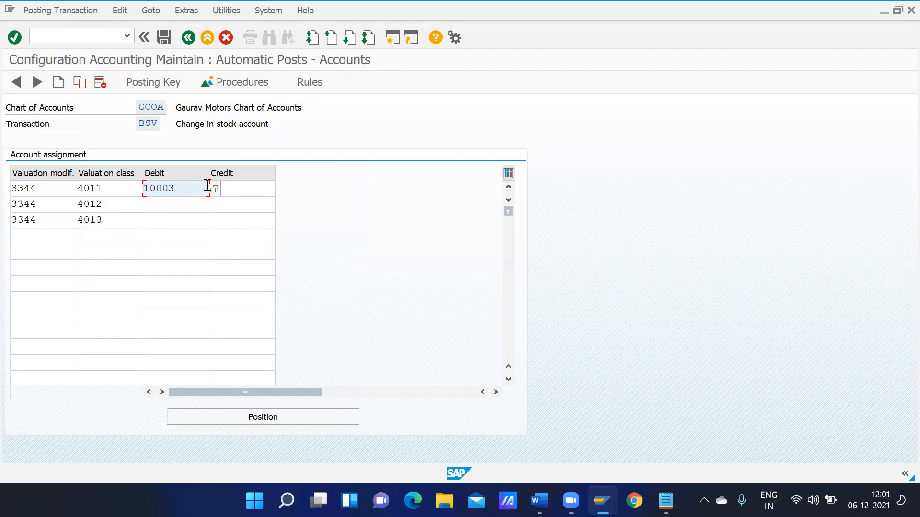
pyautogui.press('Down')
pyautogui.hotkey('ctrl', 'v')
pyautogui.press('Down')
pyautogui.hotkey('ctrl', 'v')
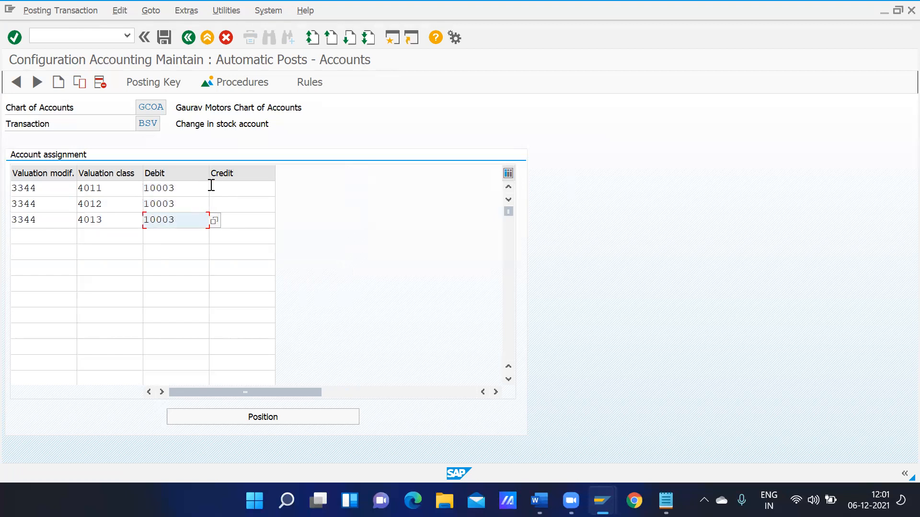
pyautogui.click(222, 188)
pyautogui.write('10003')
pyautogui.press('Down')
pyautogui.write('10003')
pyautogui.press('Down')
pyautogui.write('10003')
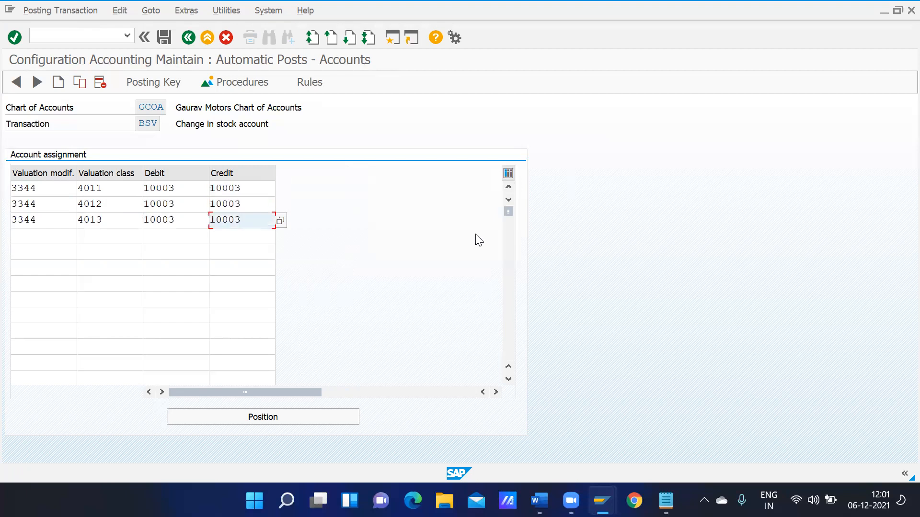
# Save the BSV account assignments and return to the procedures list
pyautogui.click(163, 37)
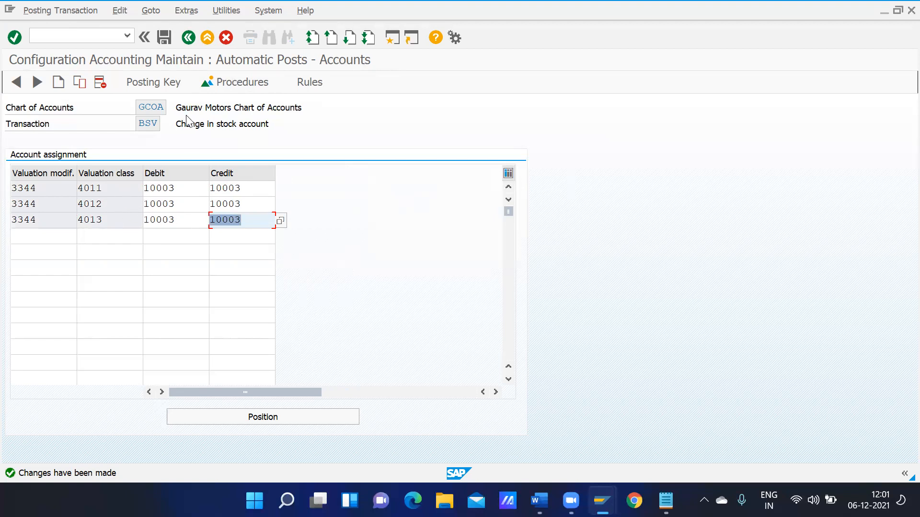
pyautogui.click(165, 37)
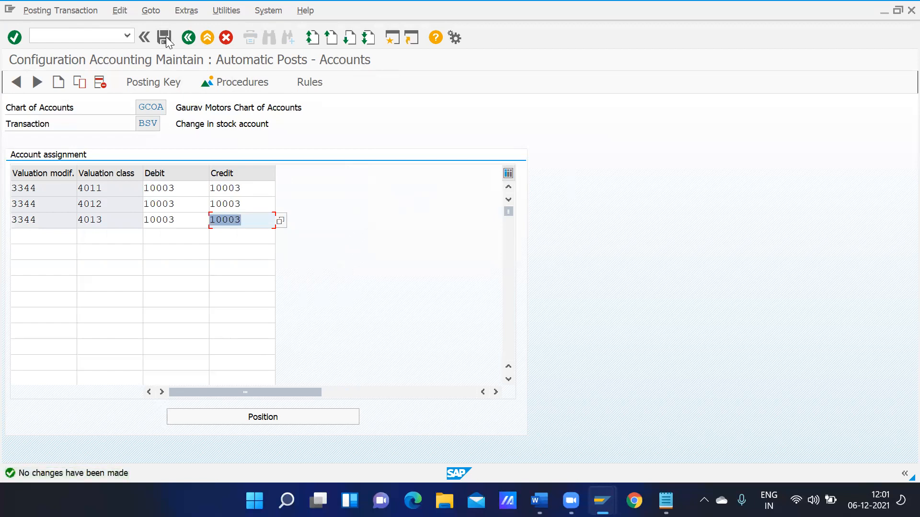
pyautogui.click(190, 37)
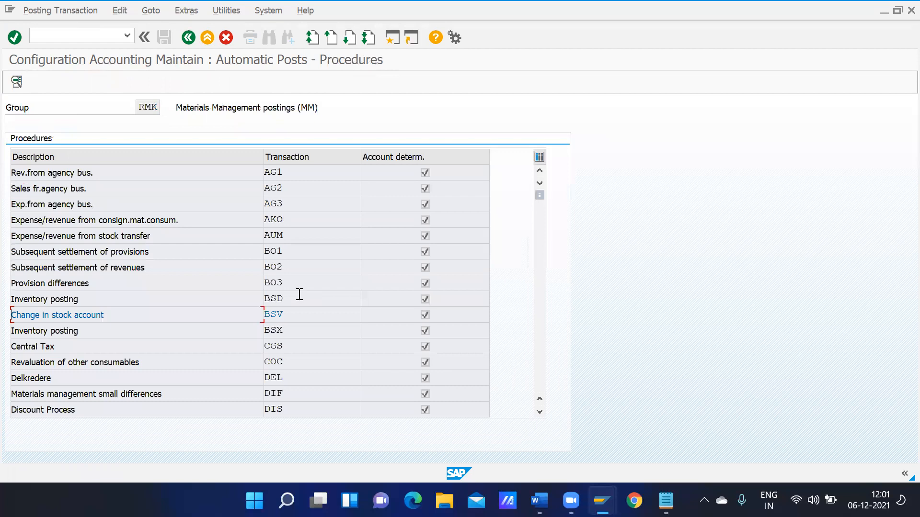
# Make BSX rules depend on valuation class and valuation modifier
pyautogui.doubleClick(291, 331)
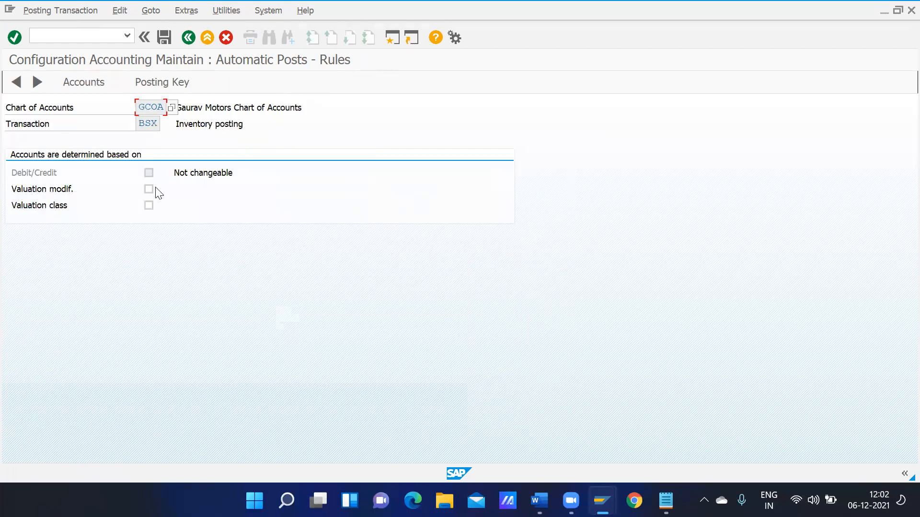
pyautogui.click(148, 206)
pyautogui.click(148, 188)
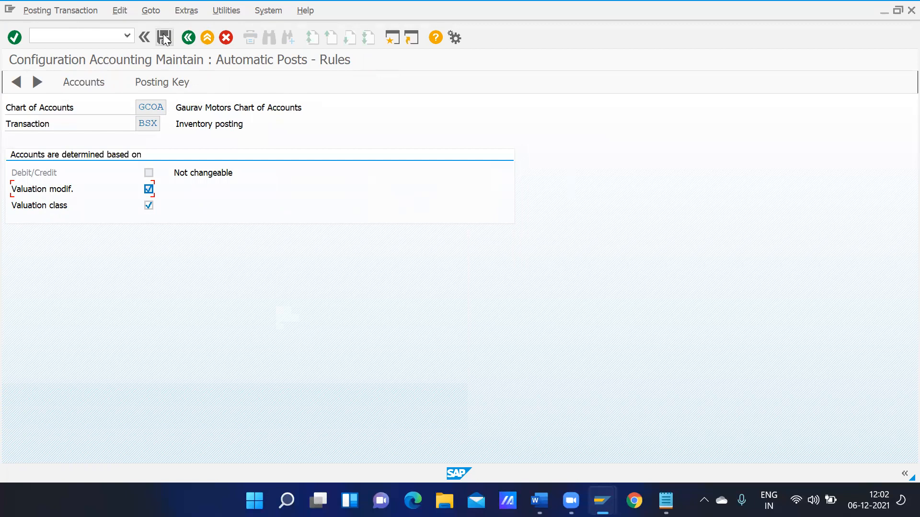
# Save the BSX rules and enter valuation modifier 3344 in the first account assignment row
pyautogui.click(163, 36)
pyautogui.write('3344')
pyautogui.hotkey('shift', 'Left')
pyautogui.hotkey('shift', 'Left')
pyautogui.hotkey('shift', 'Left')
pyautogui.hotkey('shift', 'Left')
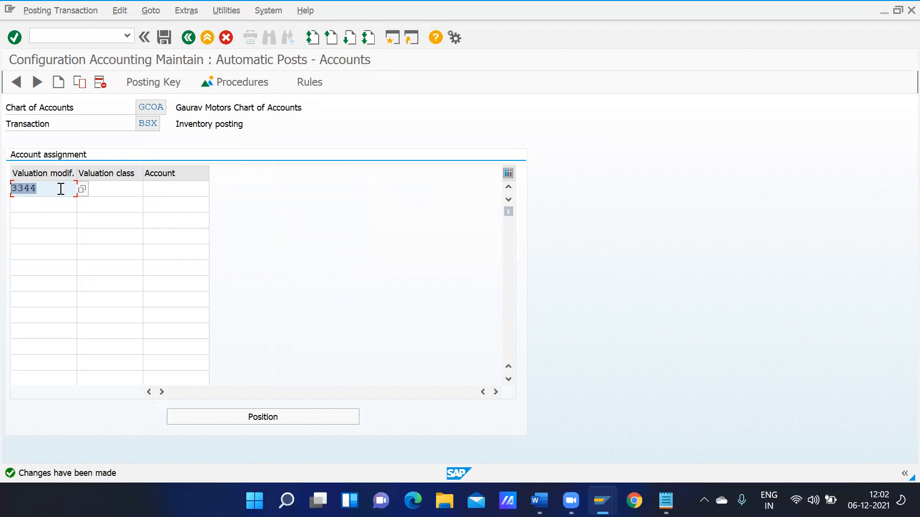
# Copy valuation modifier 3344 into rows 2 and 3 of the BSX table
pyautogui.hotkey('ctrl', 'c')
pyautogui.press('Down')
pyautogui.hotkey('ctrl', 'v')
pyautogui.press('Down')
pyautogui.hotkey('ctrl', 'v')
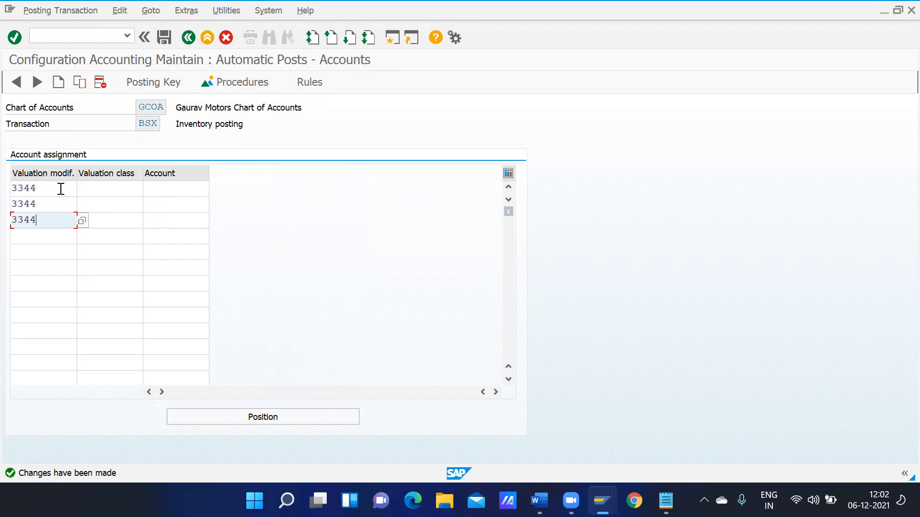
# Enter valuation classes 4011, 4012 and 4013 in the three BSX rows
pyautogui.click(104, 189)
pyautogui.write('4011')
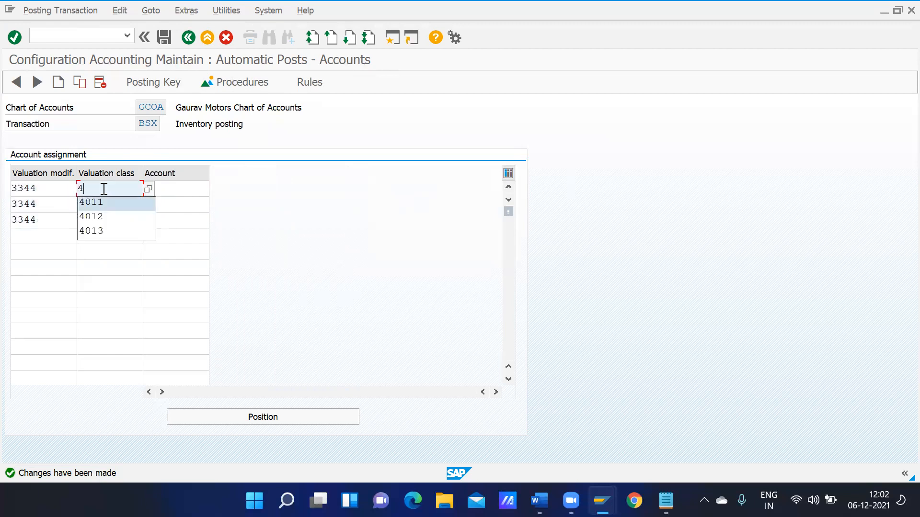
pyautogui.press('Down')
pyautogui.press('Down')
pyautogui.press('Down')
pyautogui.press('Return')
pyautogui.press('Down')
pyautogui.write('4')
pyautogui.press('Down')
pyautogui.press('Down')
pyautogui.press('Down')
pyautogui.press('Return')
# Assign Inventory Posing A2 account 10001 to all three BSX rows and save
pyautogui.click(164, 188)
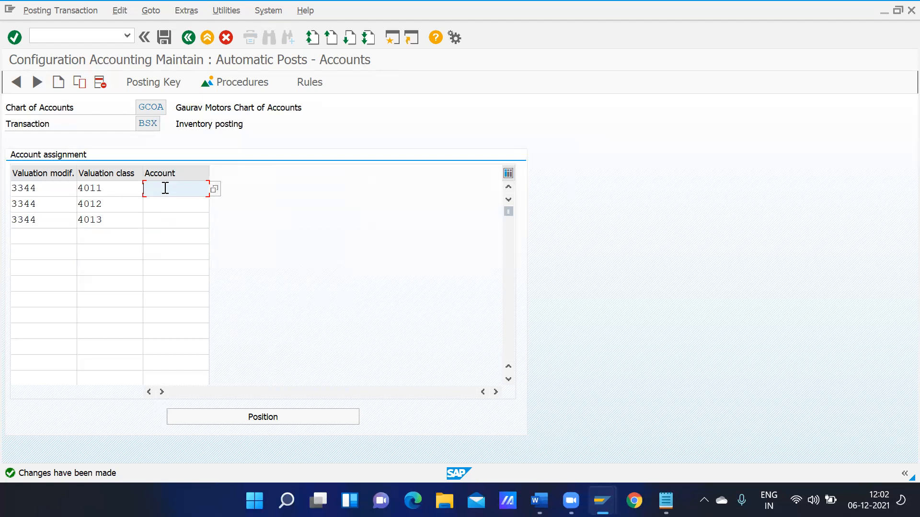
pyautogui.click(217, 190)
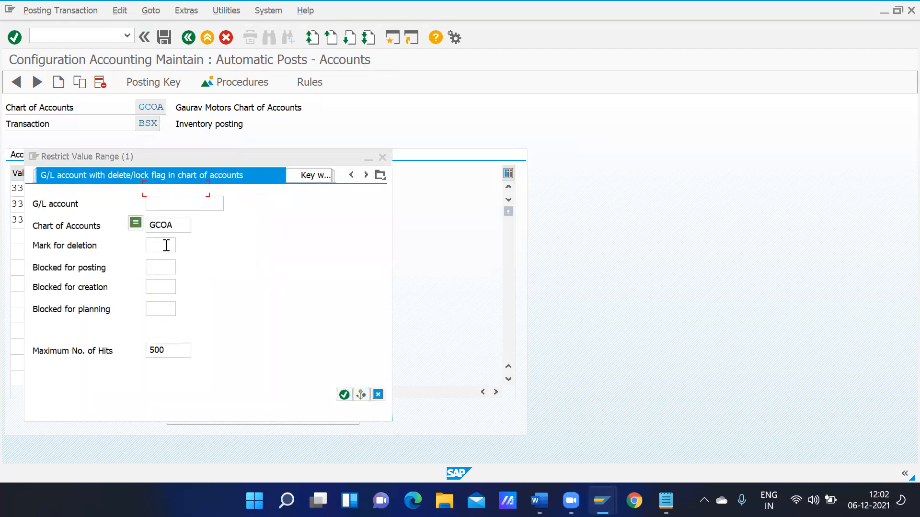
pyautogui.press('Return')
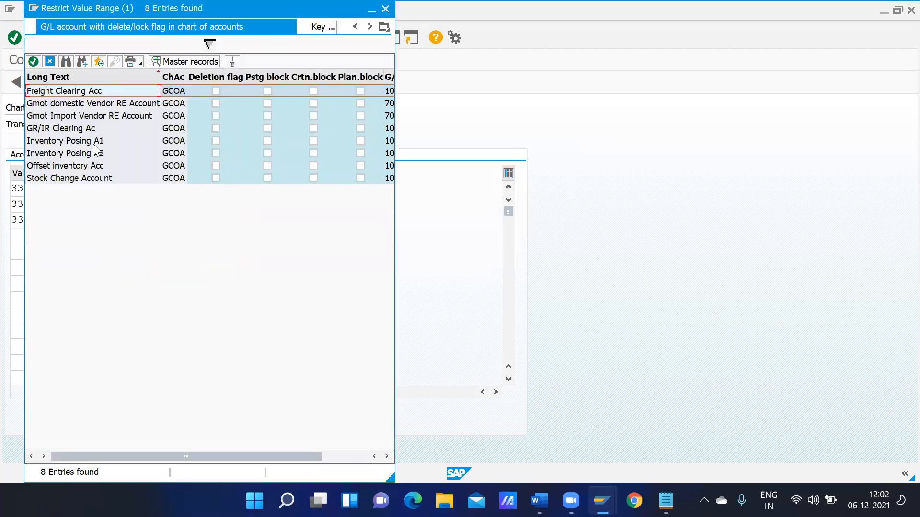
pyautogui.doubleClick(83, 153)
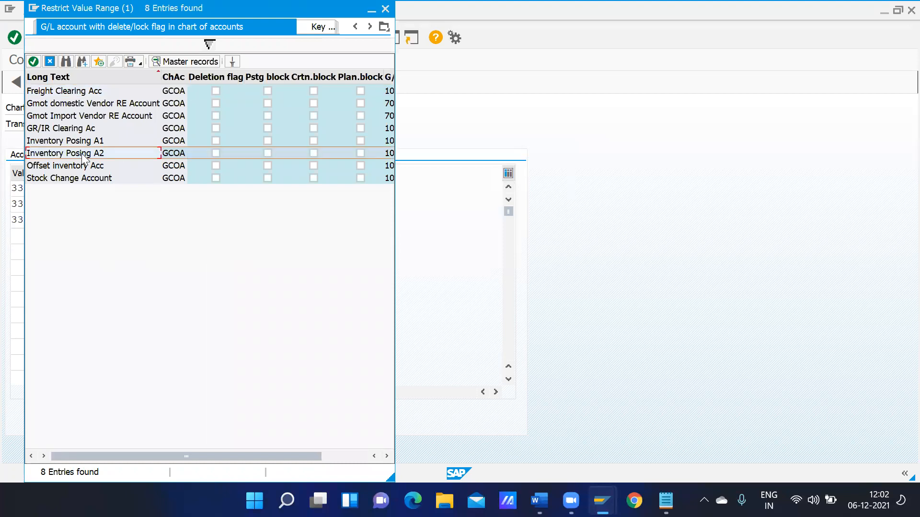
pyautogui.hotkey('ctrl', 'c')
pyautogui.press('Down')
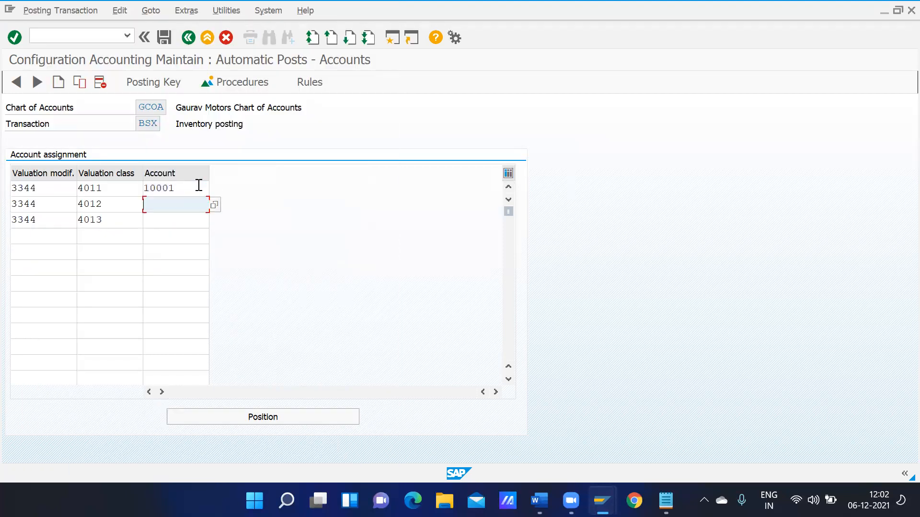
pyautogui.hotkey('ctrl', 'v')
pyautogui.press('Down')
pyautogui.hotkey('ctrl', 'v')
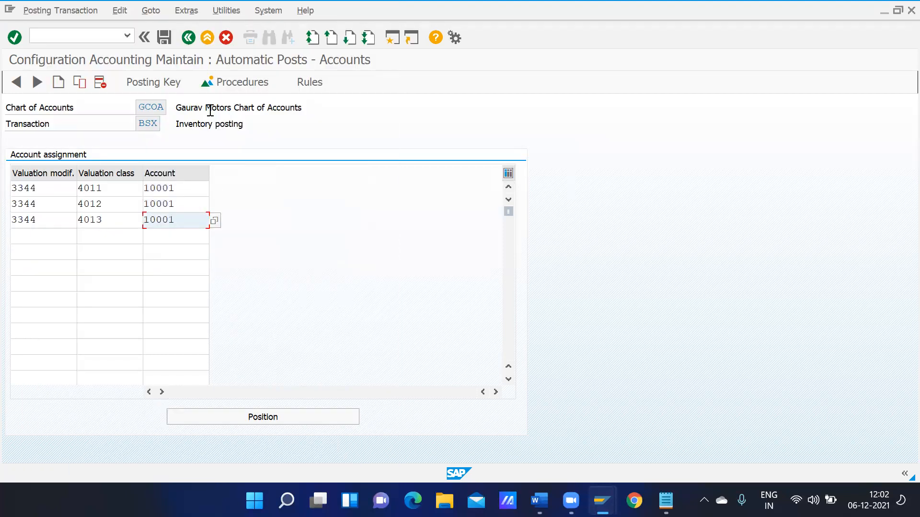
pyautogui.click(170, 40)
# Make FR1 freight clearing rules depend on debit/credit, valuation modifier and class, and save
pyautogui.click(186, 38)
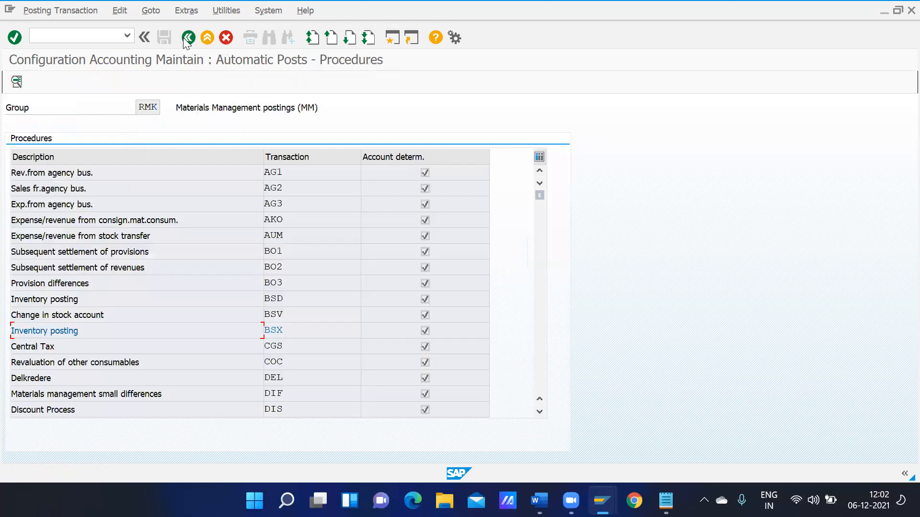
pyautogui.click(542, 370)
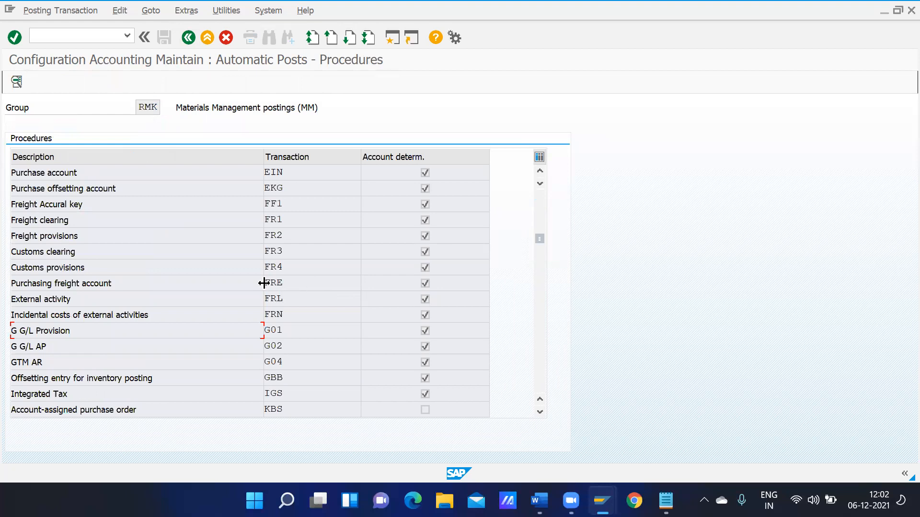
pyautogui.doubleClick(276, 216)
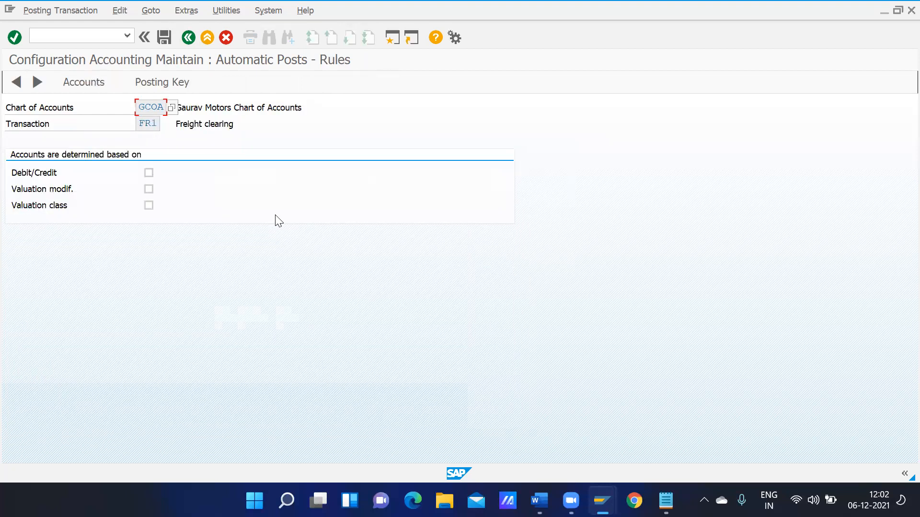
pyautogui.click(149, 189)
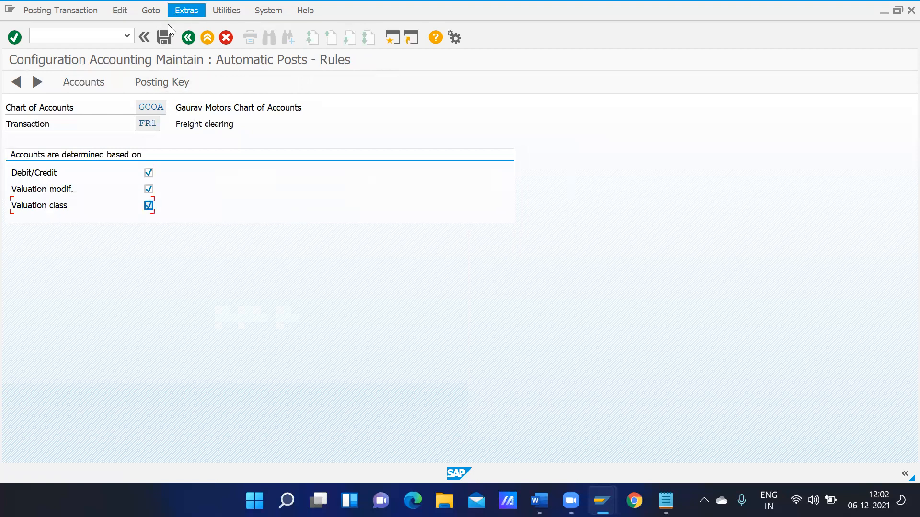
pyautogui.click(165, 37)
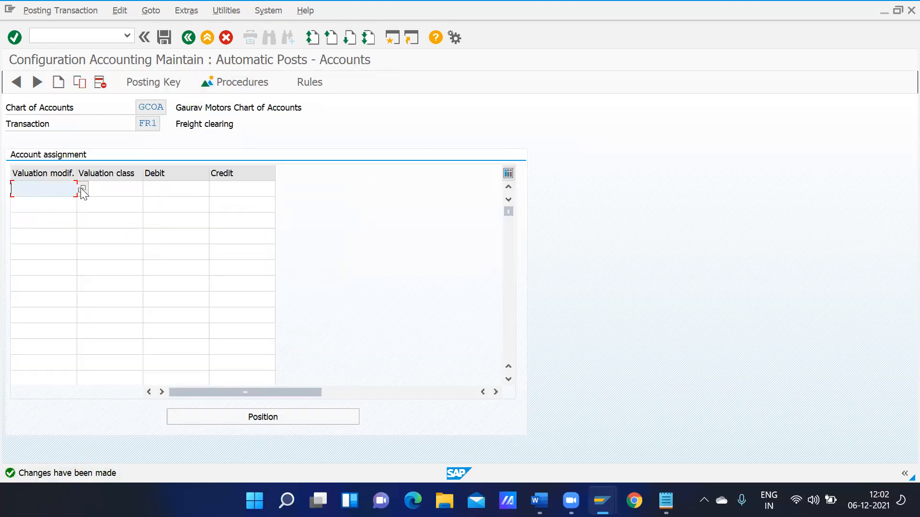
# Fill valuation modifier 3344 into the first three FR1 rows
pyautogui.write('3344')
pyautogui.hotkey('shift', 'Left')
pyautogui.hotkey('shift', 'Left')
pyautogui.hotkey('shift', 'Left')
pyautogui.hotkey('shift', 'Left')
pyautogui.hotkey('ctrl', 'c')
pyautogui.press('Down')
pyautogui.hotkey('ctrl', 'v')
pyautogui.press('Down')
pyautogui.hotkey('ctrl', 'v')
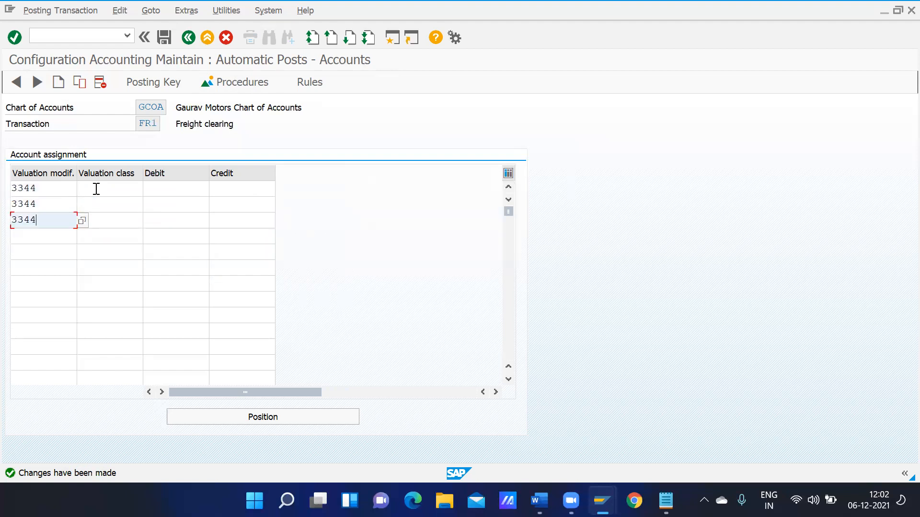
# Enter valuation classes 4011, 4012 and 4013 in the FR1 rows
pyautogui.click(96, 189)
pyautogui.write('4')
pyautogui.press('Return')
pyautogui.press('Down')
pyautogui.write('4')
pyautogui.press('Down')
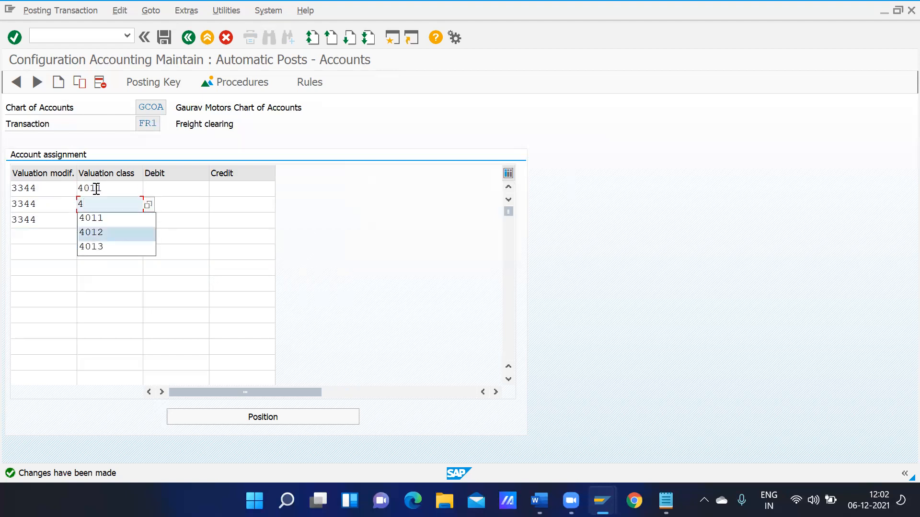
pyautogui.press('Return')
pyautogui.press('Down')
pyautogui.write('4')
pyautogui.press('Down')
pyautogui.press('Down')
pyautogui.press('Return')
# Set Freight Clearing Acc 10004 as the debit account for all three FR1 rows
pyautogui.click(176, 189)
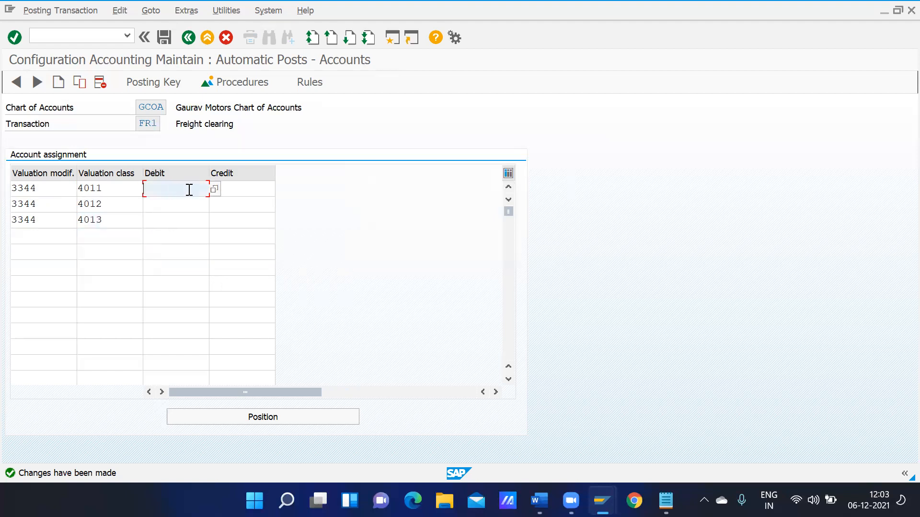
pyautogui.click(214, 189)
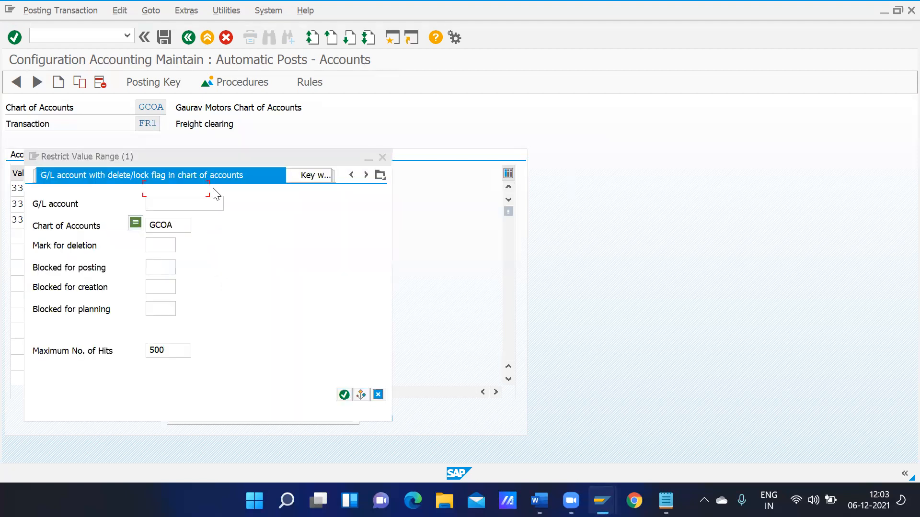
pyautogui.press('Return')
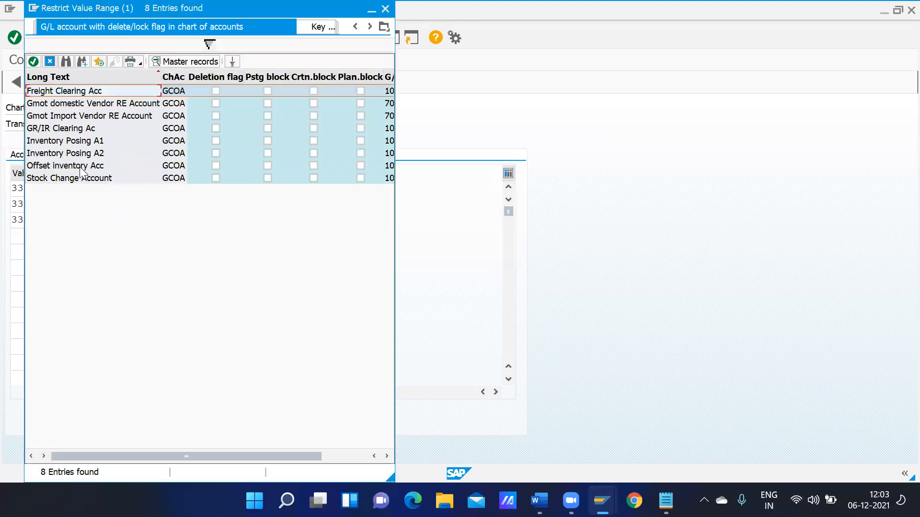
pyautogui.doubleClick(79, 93)
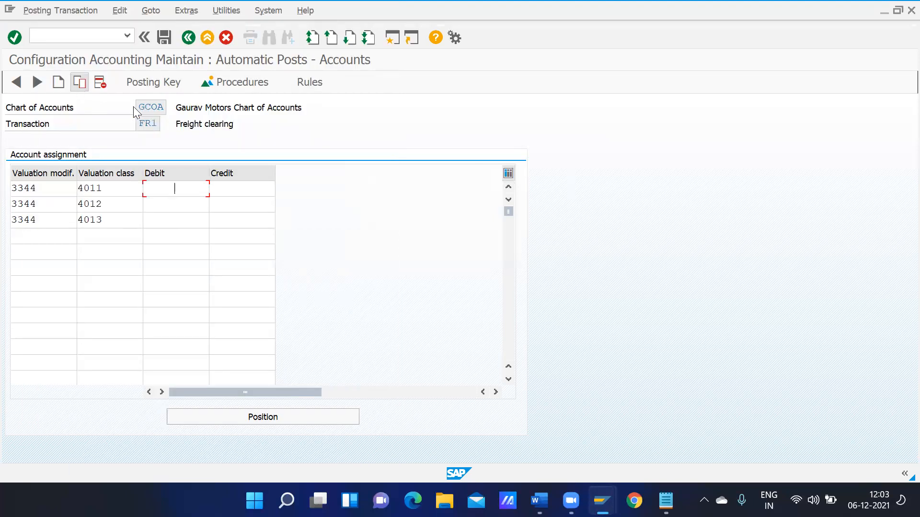
pyautogui.hotkey('ctrl', 'c')
pyautogui.press('Down')
pyautogui.hotkey('ctrl', 'v')
pyautogui.press('Down')
pyautogui.hotkey('ctrl', 'v')
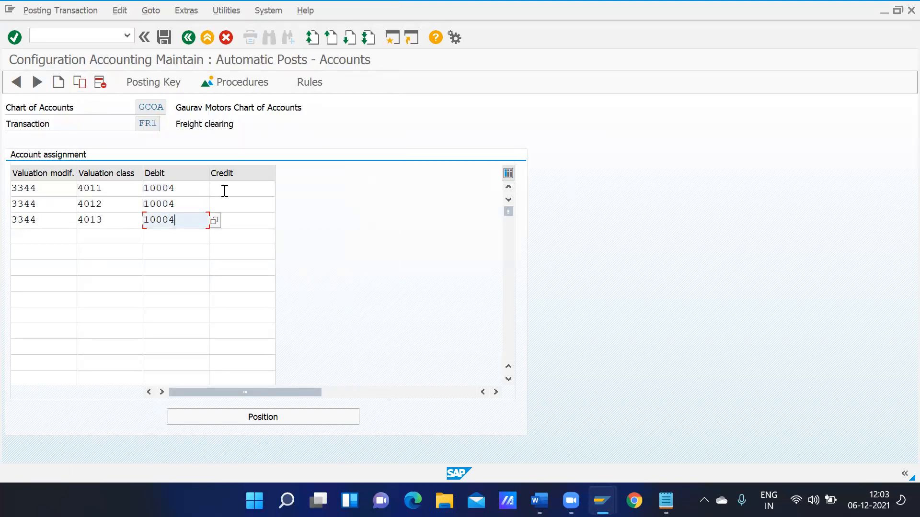
# Set credit account 10004 for all three FR1 rows and save the assignments
pyautogui.click(224, 191)
pyautogui.press('Down')
pyautogui.hotkey('ctrl', 'v')
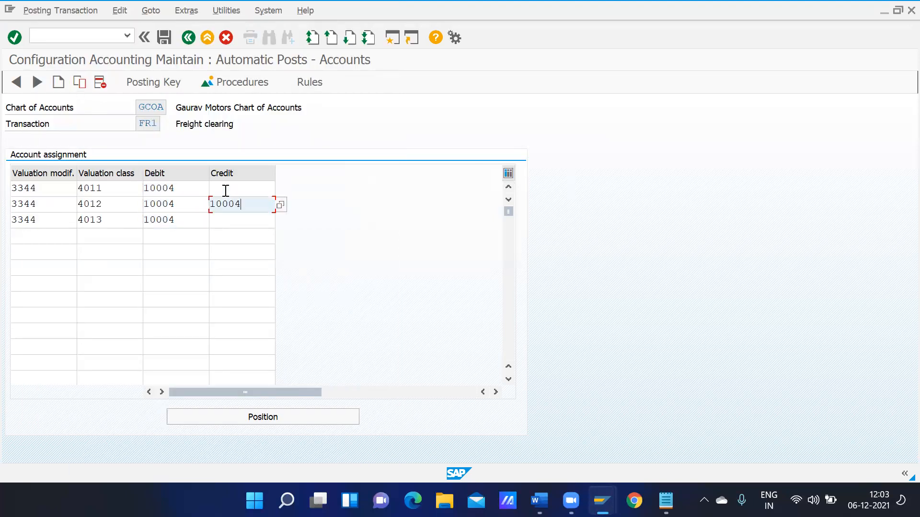
pyautogui.click(225, 190)
pyautogui.hotkey('ctrl', 'v')
pyautogui.press('Down')
pyautogui.press('Down')
pyautogui.hotkey('ctrl', 'v')
pyautogui.doubleClick(225, 191)
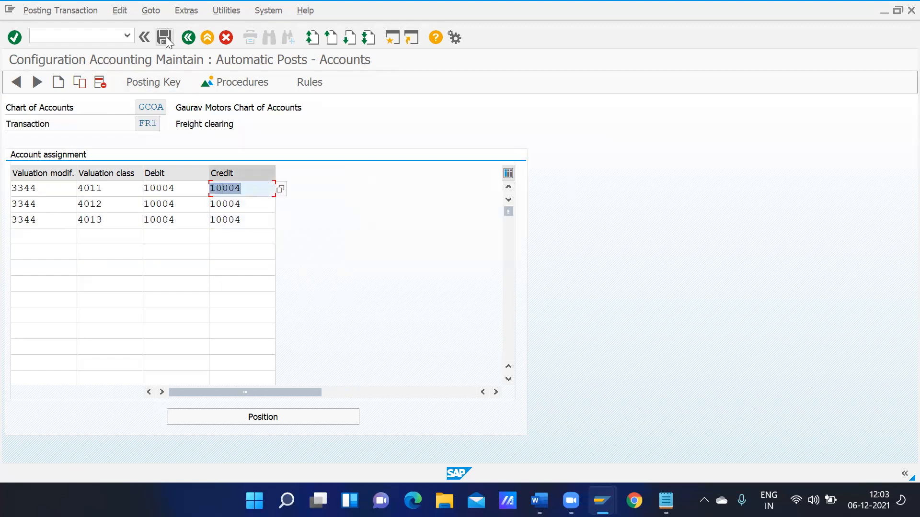
pyautogui.click(166, 36)
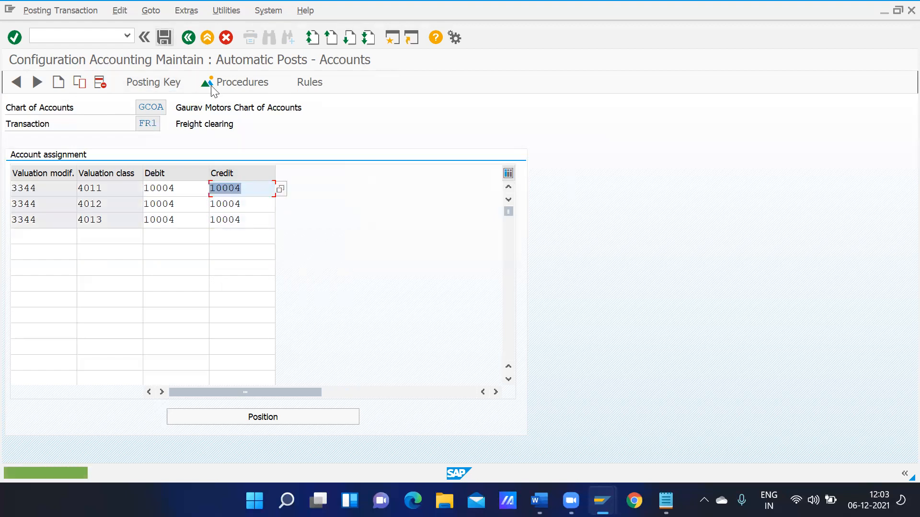
pyautogui.click(188, 38)
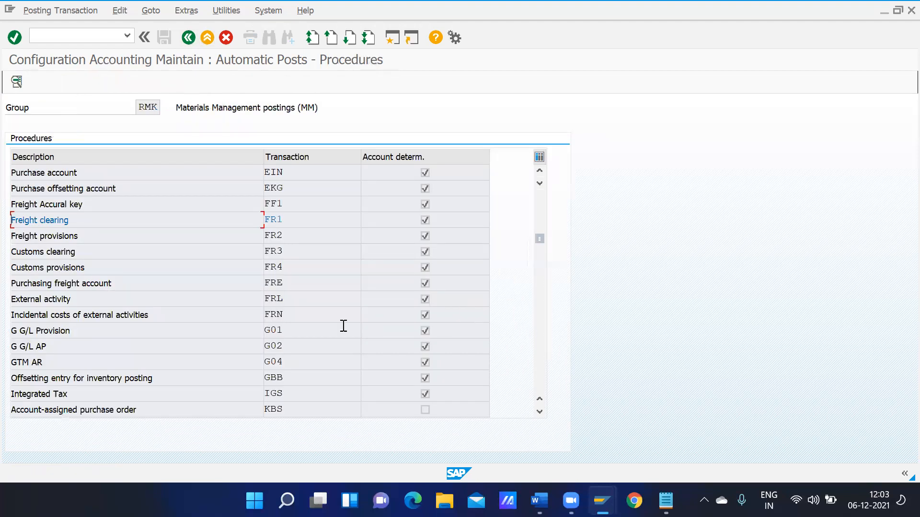
# Make GBB offsetting-entry rules depend on valuation modifier and valuation class, and save
pyautogui.doubleClick(282, 377)
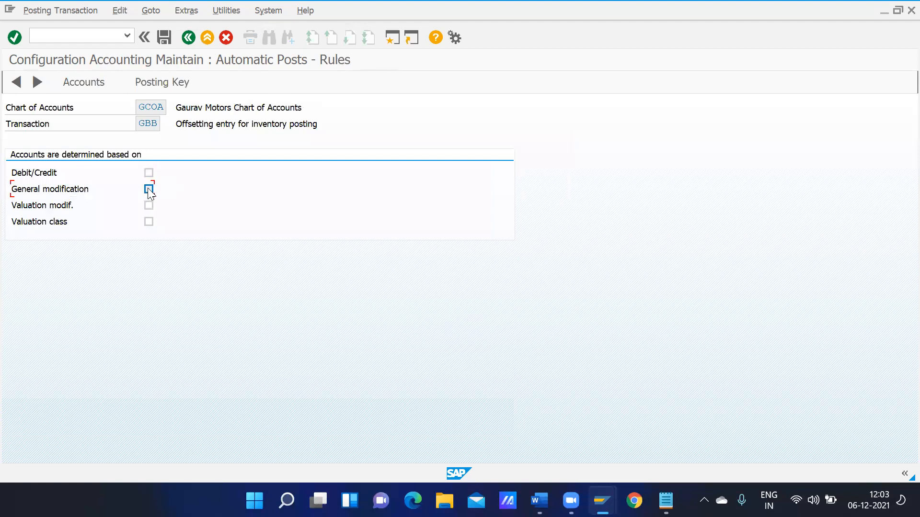
pyautogui.click(149, 206)
pyautogui.click(149, 222)
pyautogui.click(164, 38)
# Fill valuation modifier 3344 into the first three GBB rows
pyautogui.write('4')
pyautogui.press('BackSpace')
pyautogui.write('3')
pyautogui.press('Down')
pyautogui.press('Return')
pyautogui.hotkey('ctrl', 'a')
pyautogui.press('Down')
pyautogui.press('Down')
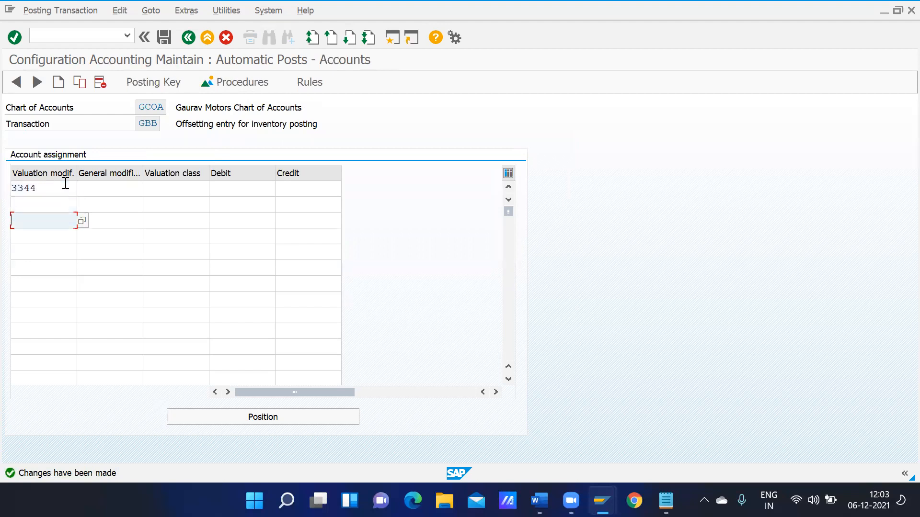
pyautogui.press('Up')
pyautogui.press('Up')
pyautogui.press('Down')
pyautogui.hotkey('ctrl', 'v')
pyautogui.press('Down')
pyautogui.hotkey('ctrl', 'v')
# Enter valuation classes 4011, 4012 and 4013 in the GBB rows
pyautogui.click(168, 189)
pyautogui.write('4')
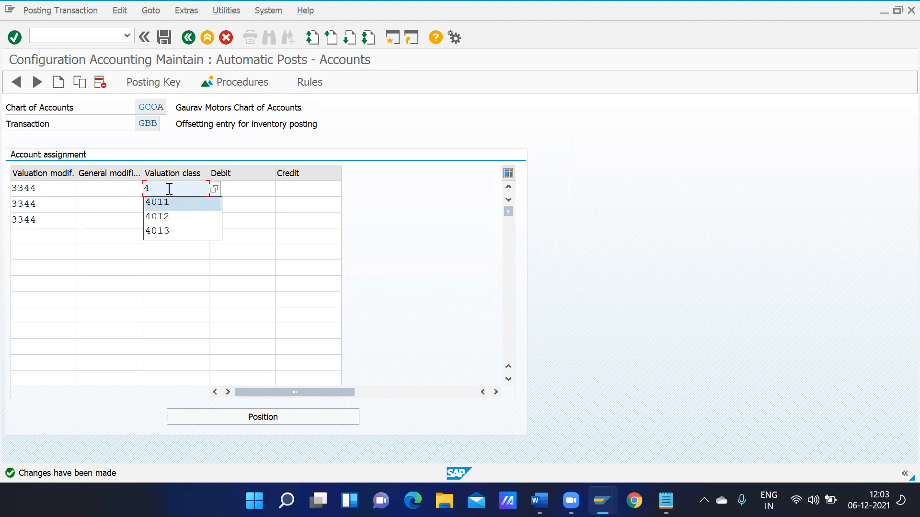
pyautogui.press('Return')
pyautogui.press('Down')
pyautogui.write('4')
pyautogui.press('Down')
pyautogui.press('Down')
pyautogui.press('Return')
pyautogui.press('Down')
pyautogui.write('4')
pyautogui.press('Down')
pyautogui.press('Down')
pyautogui.press('Down')
pyautogui.press('Return')
# Set offset inventory account 10005 as debit for all three GBB rows
pyautogui.click(242, 187)
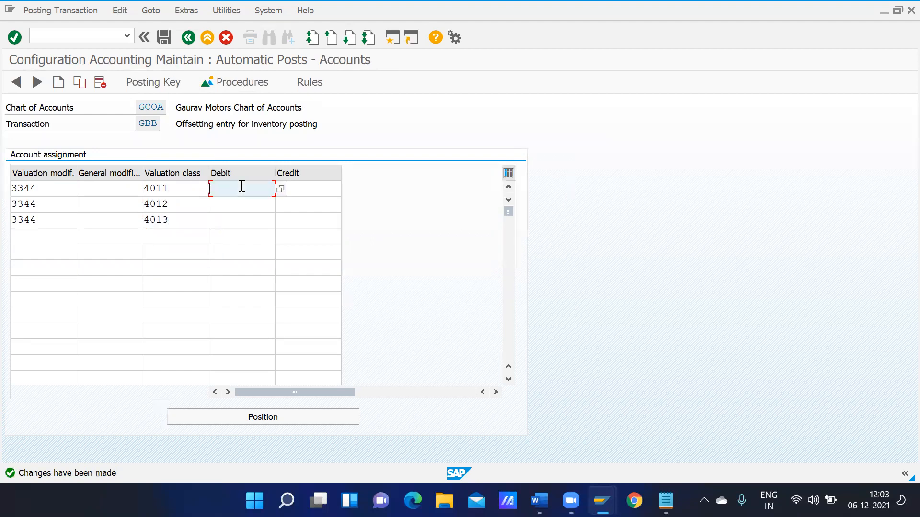
pyautogui.click(280, 189)
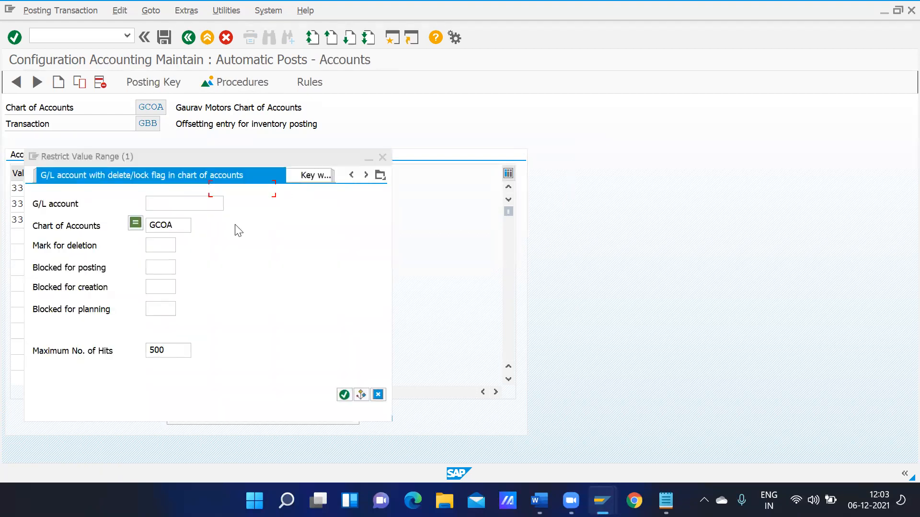
pyautogui.click(184, 202)
pyautogui.press('Return')
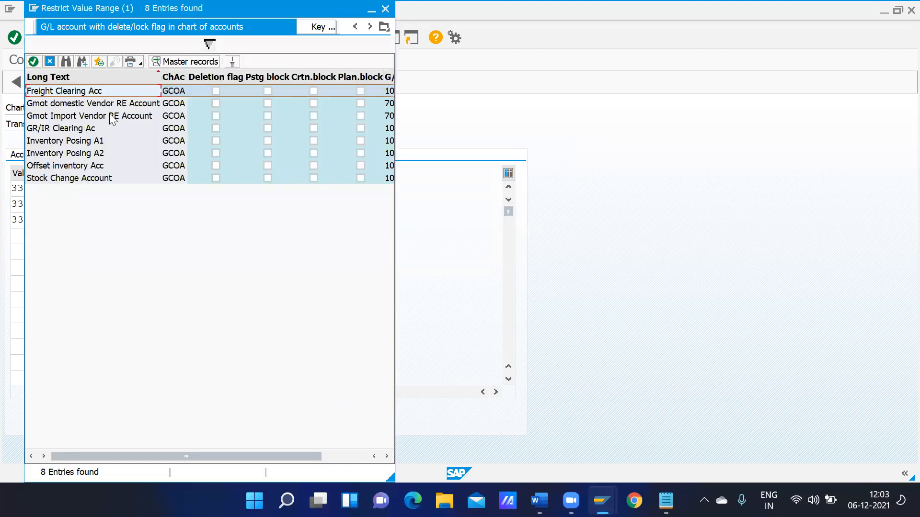
pyautogui.click(87, 166)
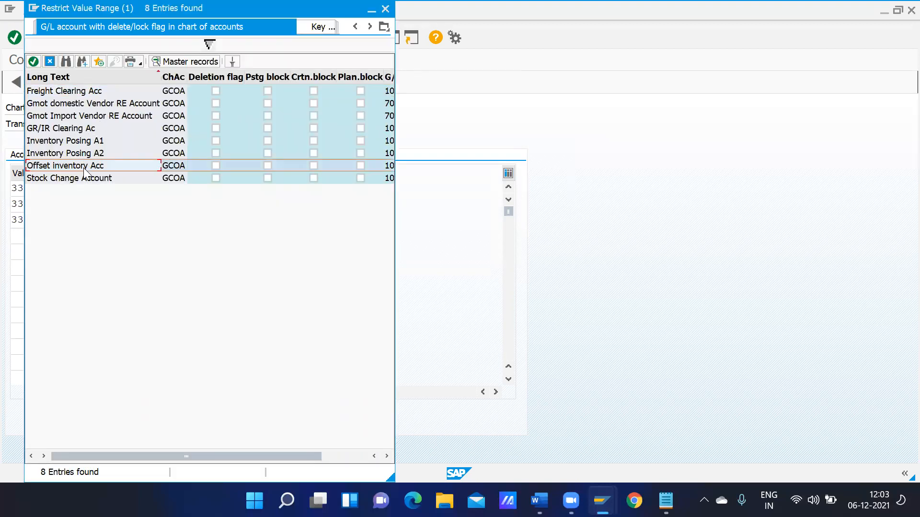
pyautogui.hotkey('ctrl', 'c')
pyautogui.press('Down')
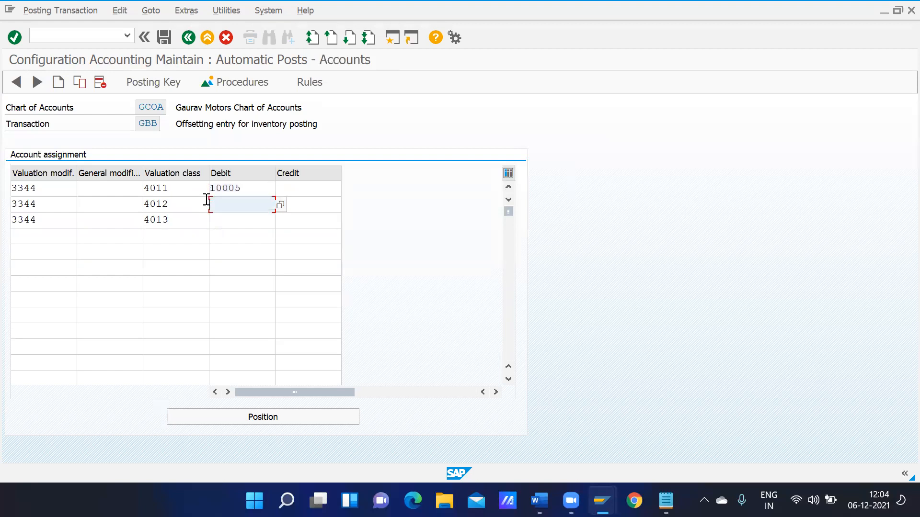
pyautogui.hotkey('ctrl', 'v')
pyautogui.press('Down')
pyautogui.hotkey('ctrl', 'v')
# Set credit account 10005 for all three GBB rows and save the assignments
pyautogui.click(291, 189)
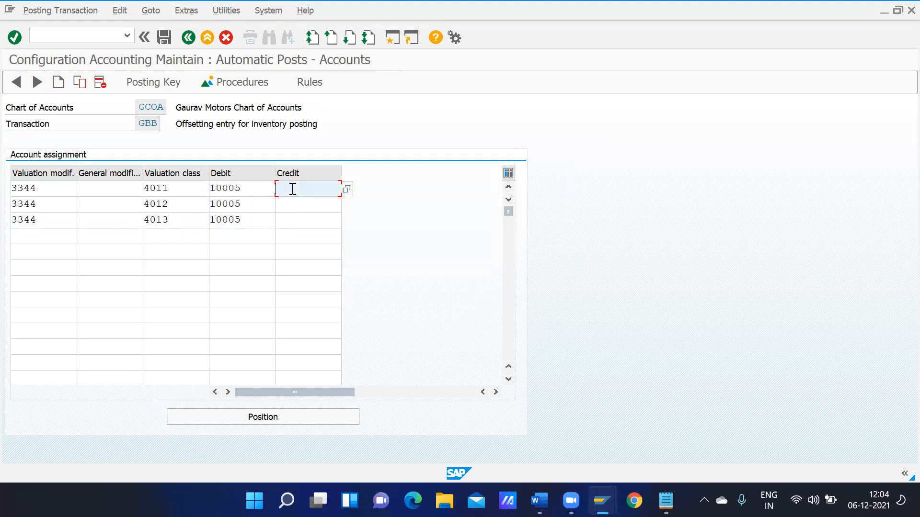
pyautogui.hotkey('ctrl', 'v')
pyautogui.press('Down')
pyautogui.hotkey('ctrl', 'v')
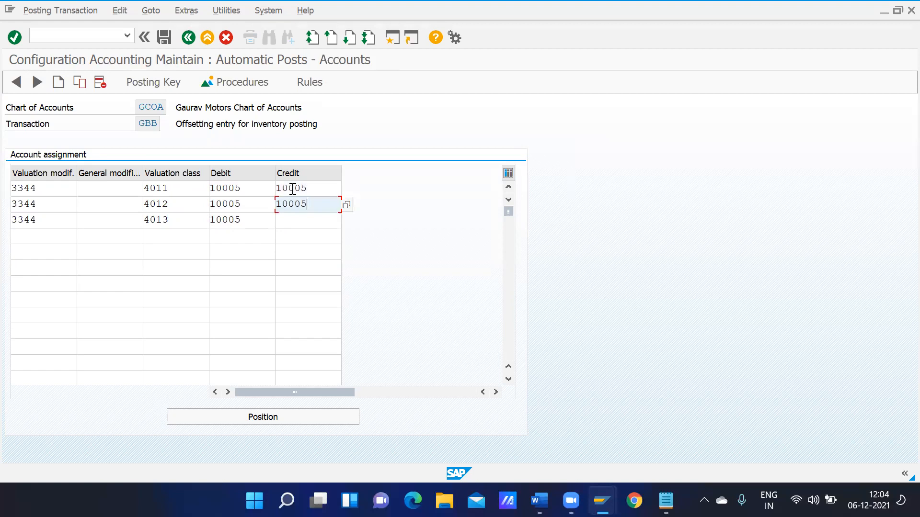
pyautogui.press('Down')
pyautogui.hotkey('ctrl', 'v')
pyautogui.click(168, 42)
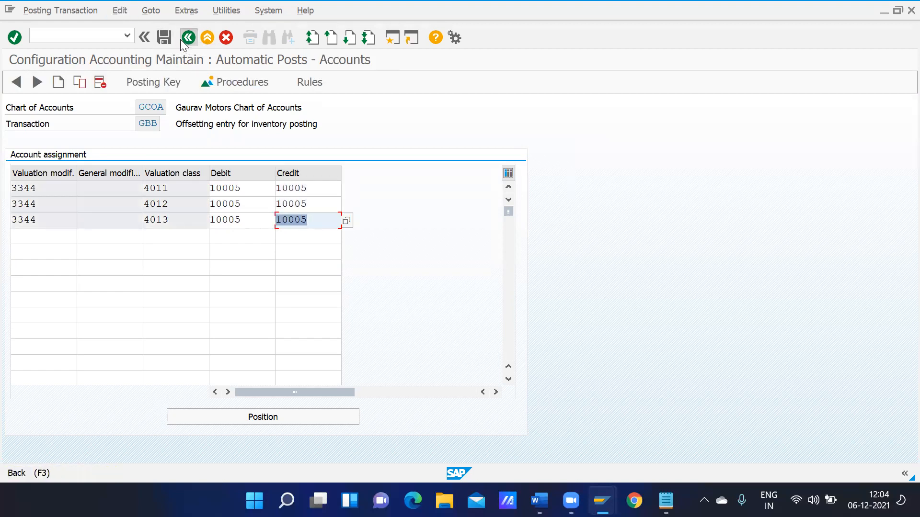
pyautogui.click(181, 40)
# Base the WRX account rules on debit/credit, general modification, valuation modification and valuation class, and save
pyautogui.click(537, 354)
pyautogui.click(537, 355)
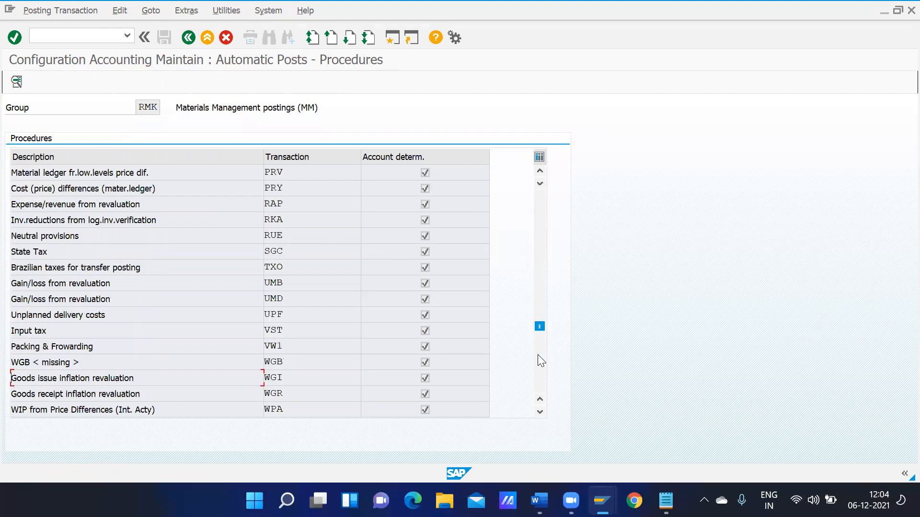
pyautogui.click(537, 354)
pyautogui.doubleClick(274, 190)
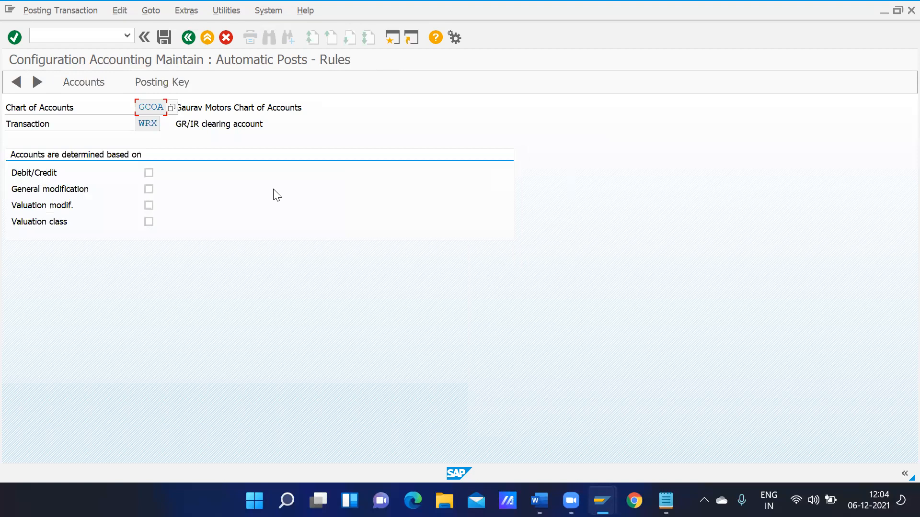
pyautogui.click(149, 173)
pyautogui.click(148, 205)
pyautogui.click(149, 223)
pyautogui.click(149, 190)
pyautogui.click(97, 84)
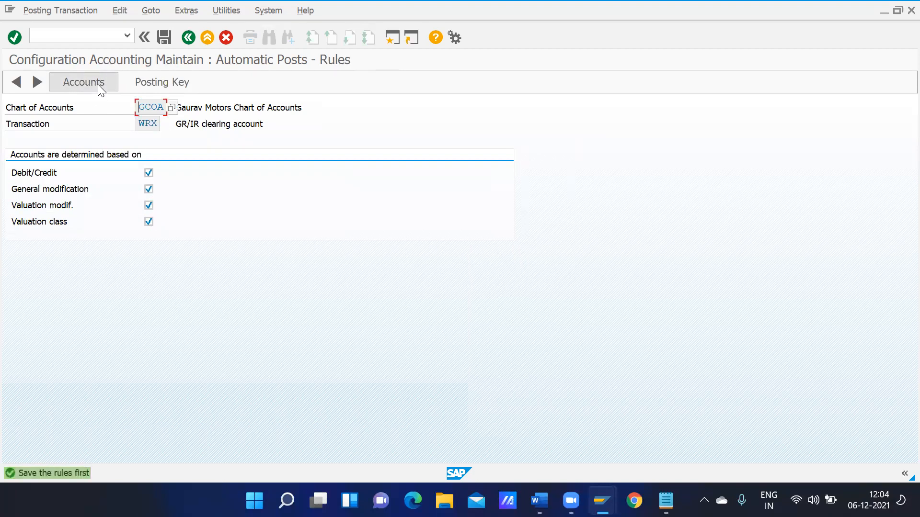
pyautogui.click(165, 40)
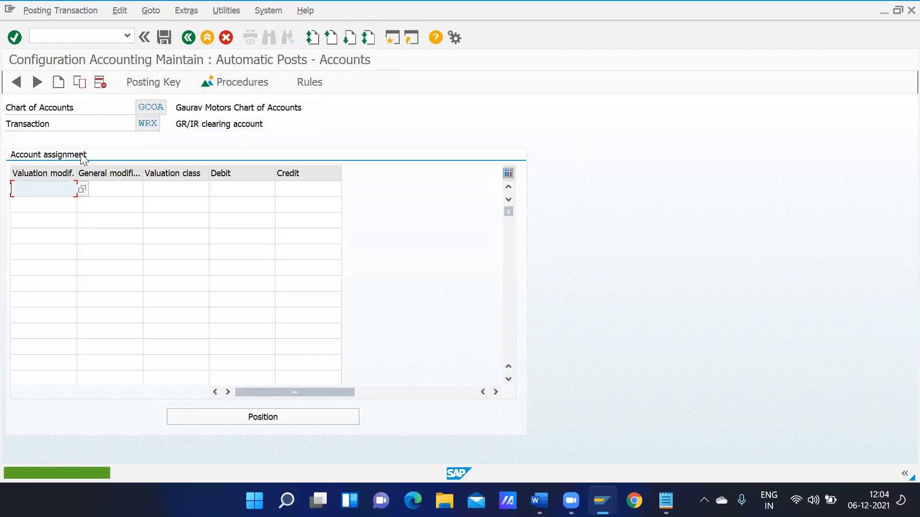
# Enter three WRX rows with valuation modification 3344 and valuation classes 4011, 4012 and 4013
pyautogui.write('3344')
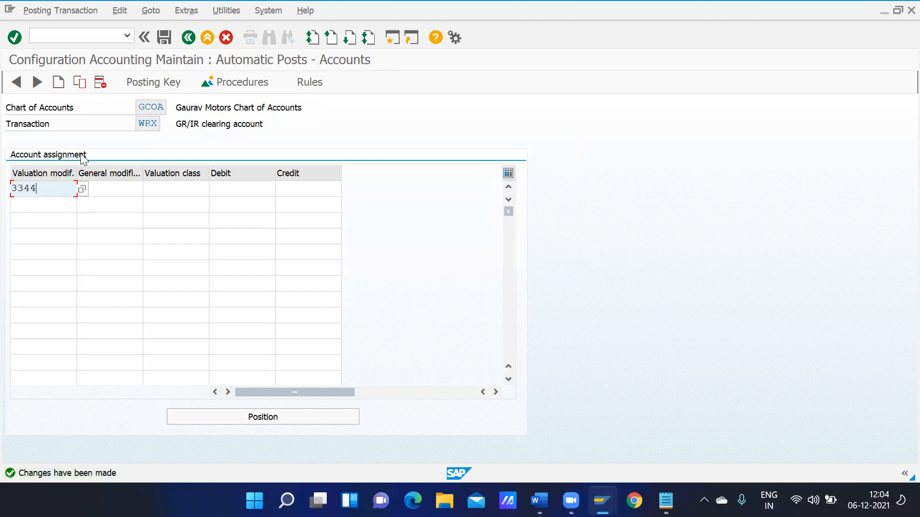
pyautogui.press('Return')
pyautogui.write('3344')
pyautogui.press('Return')
pyautogui.write('3')
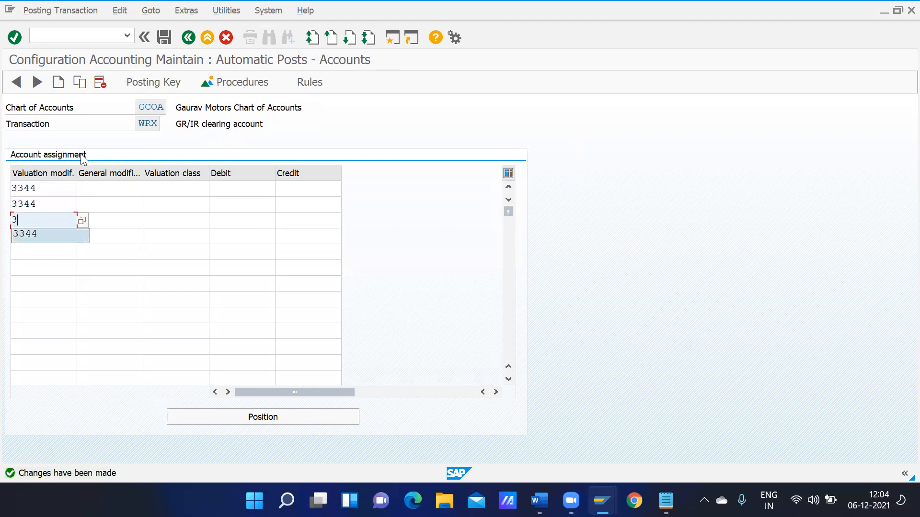
pyautogui.write('344')
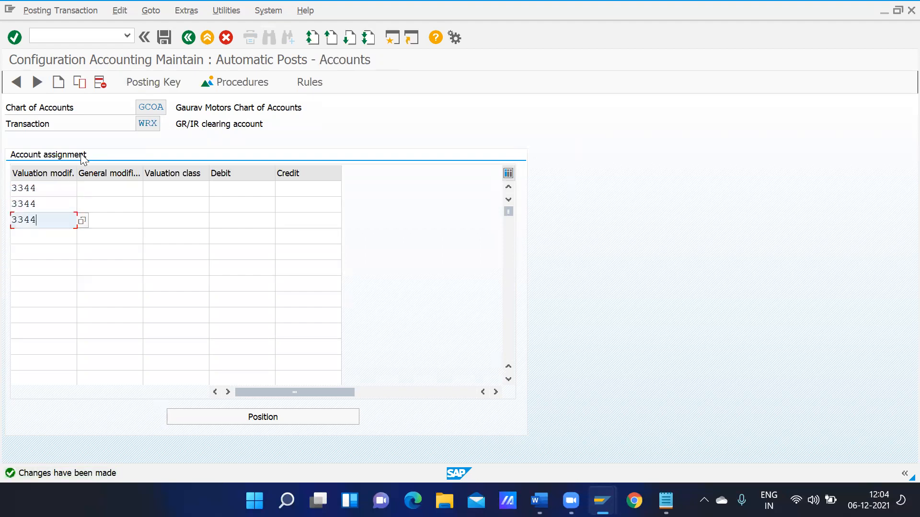
pyautogui.click(160, 191)
pyautogui.write('4')
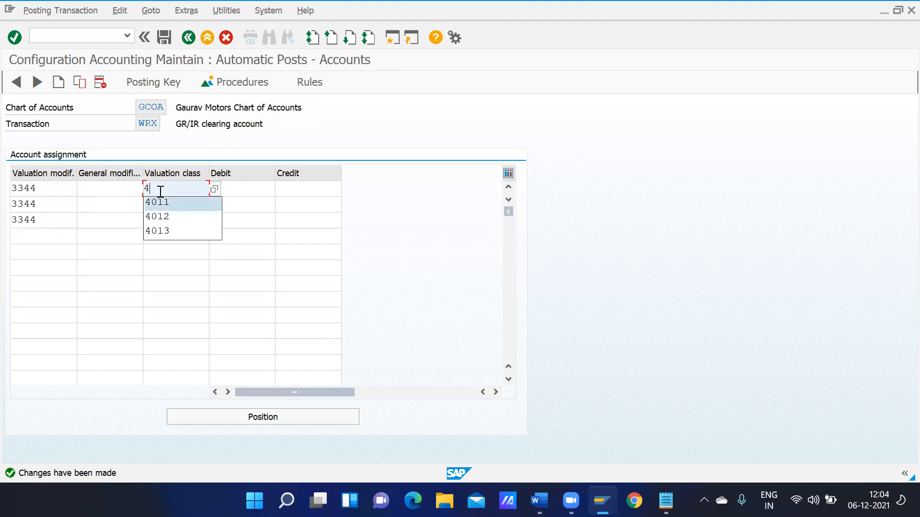
pyautogui.press('Return')
pyautogui.write('4')
pyautogui.press('Down')
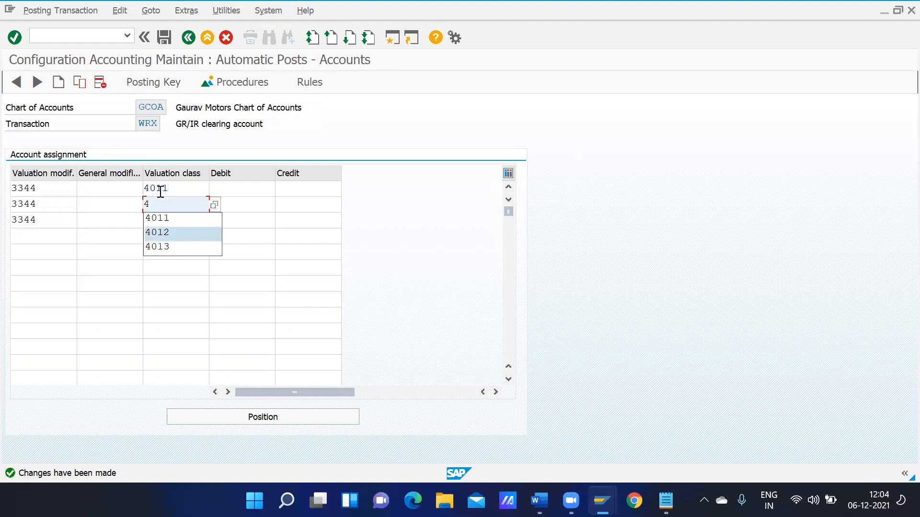
pyautogui.press('Return')
pyautogui.write('4')
pyautogui.press('Down')
pyautogui.press('Down')
pyautogui.press('Return')
# Assign GR/IR Clearing Ac 10006 as debit and credit account for all three rows and save
pyautogui.click(241, 186)
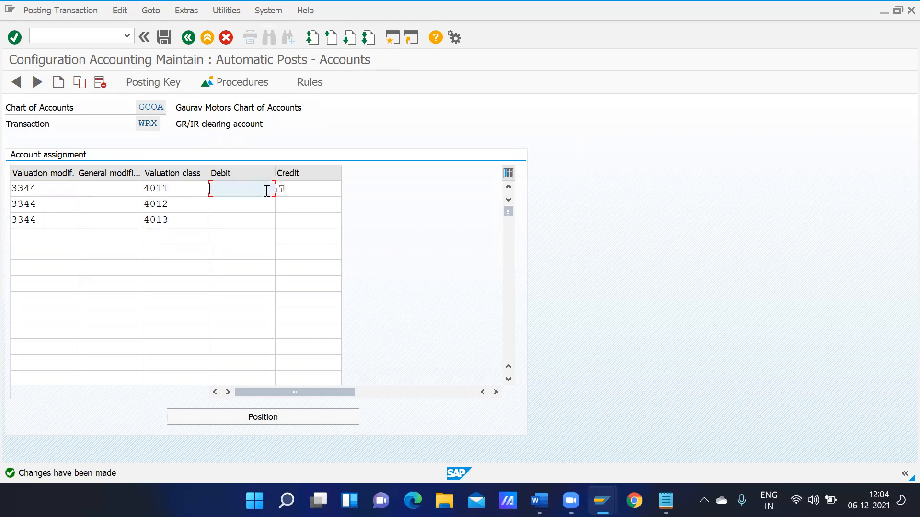
pyautogui.click(279, 189)
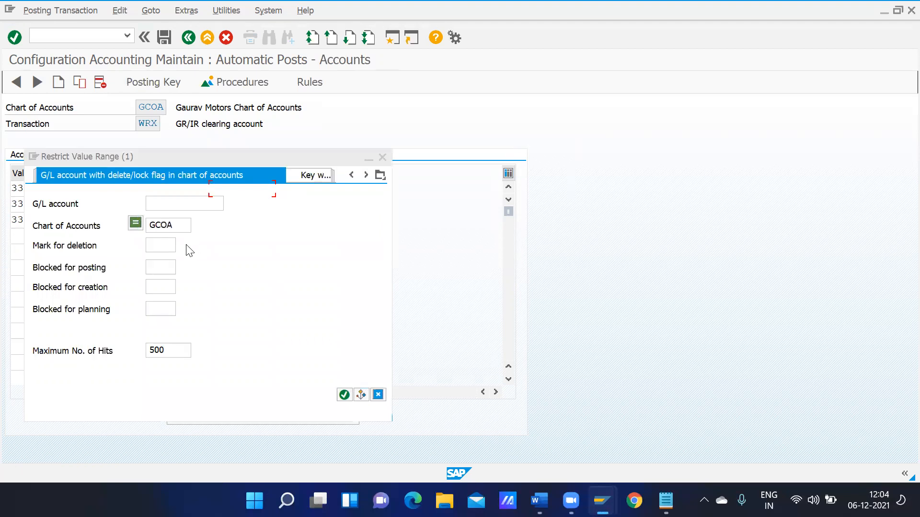
pyautogui.click(172, 206)
pyautogui.press('Return')
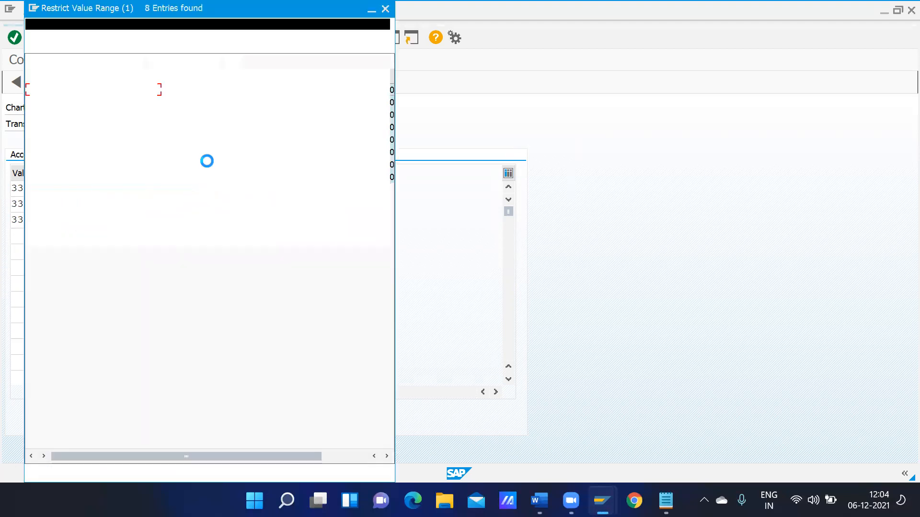
pyautogui.doubleClick(73, 129)
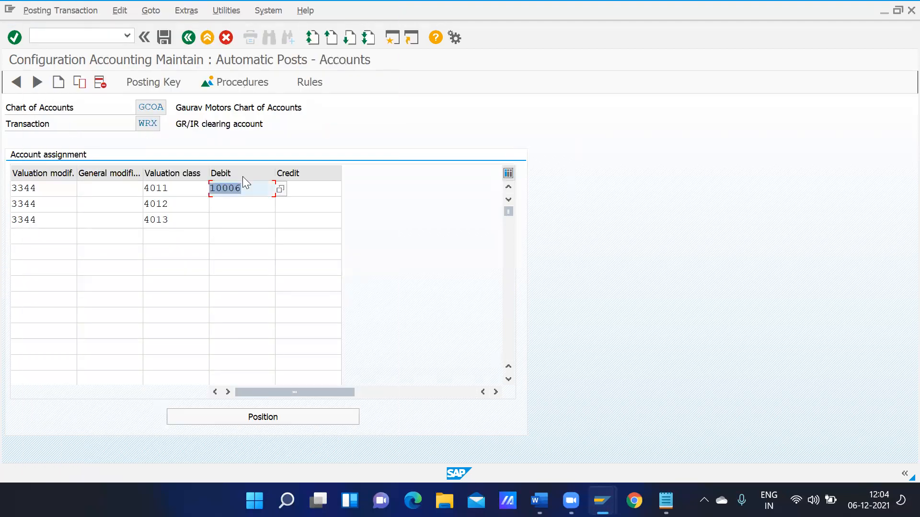
pyautogui.hotkey('ctrl', 'c')
pyautogui.press('Down')
pyautogui.hotkey('ctrl', 'v')
pyautogui.press('Down')
pyautogui.hotkey('ctrl', 'v')
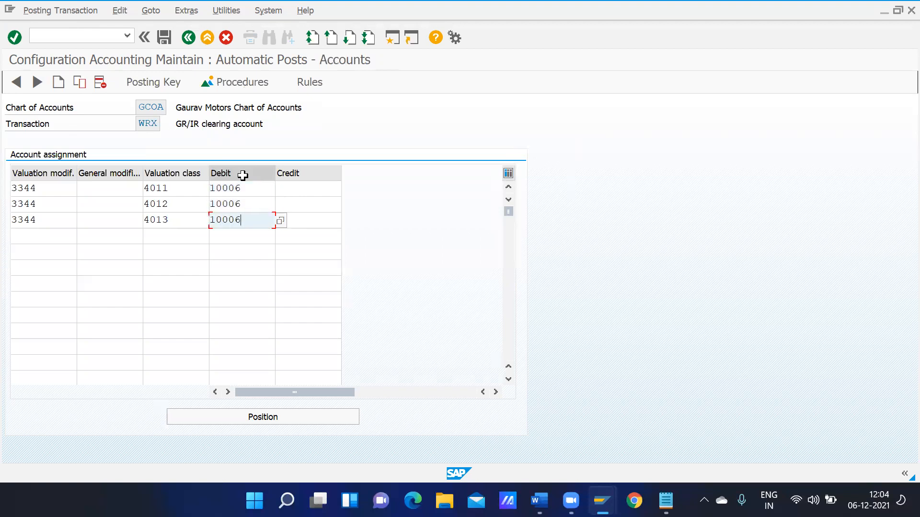
pyautogui.click(301, 186)
pyautogui.hotkey('ctrl', 'v')
pyautogui.press('Down')
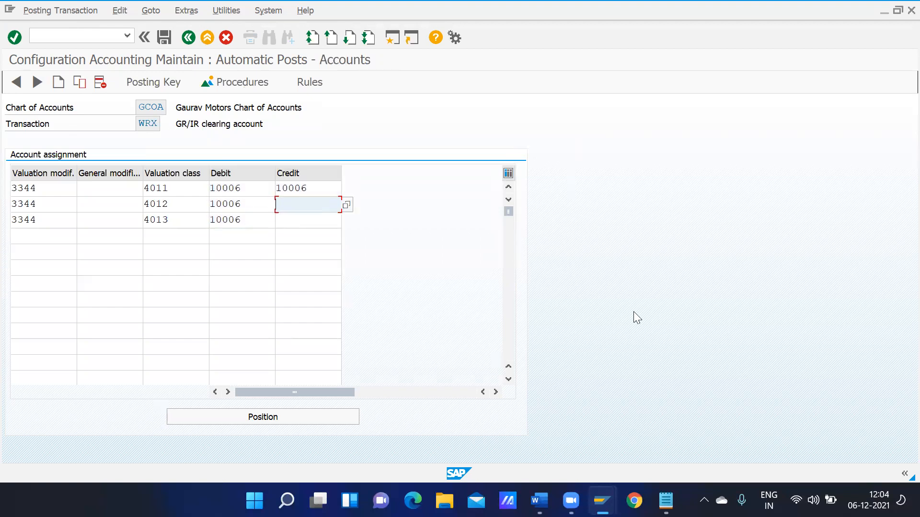
pyautogui.hotkey('ctrl', 'v')
pyautogui.press('Down')
pyautogui.hotkey('ctrl', 'v')
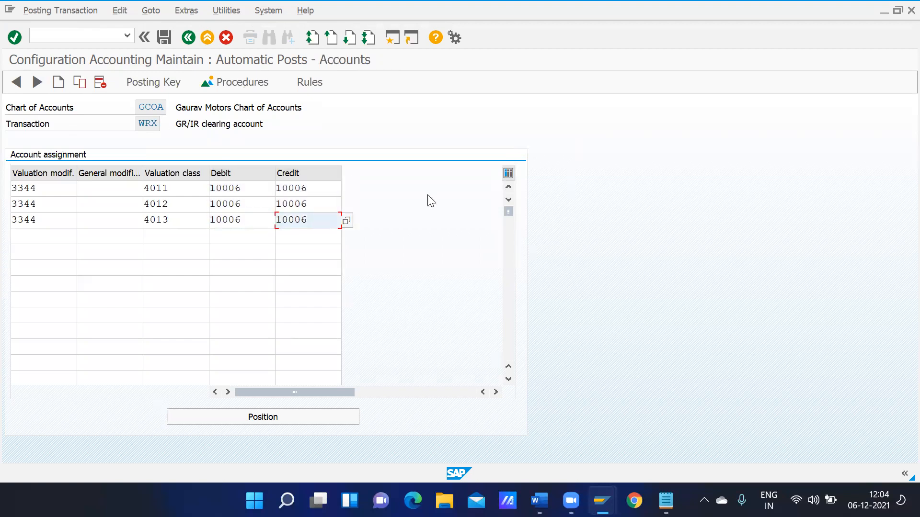
pyautogui.click(164, 37)
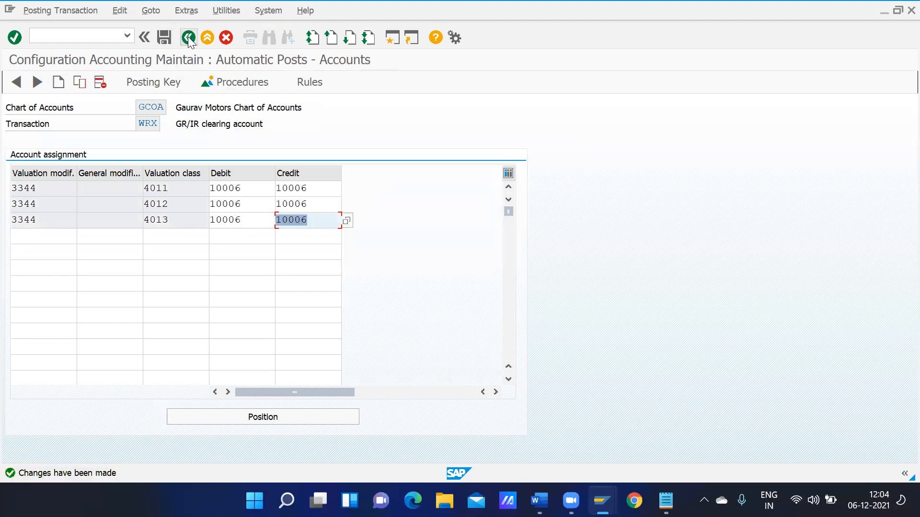
pyautogui.click(189, 38)
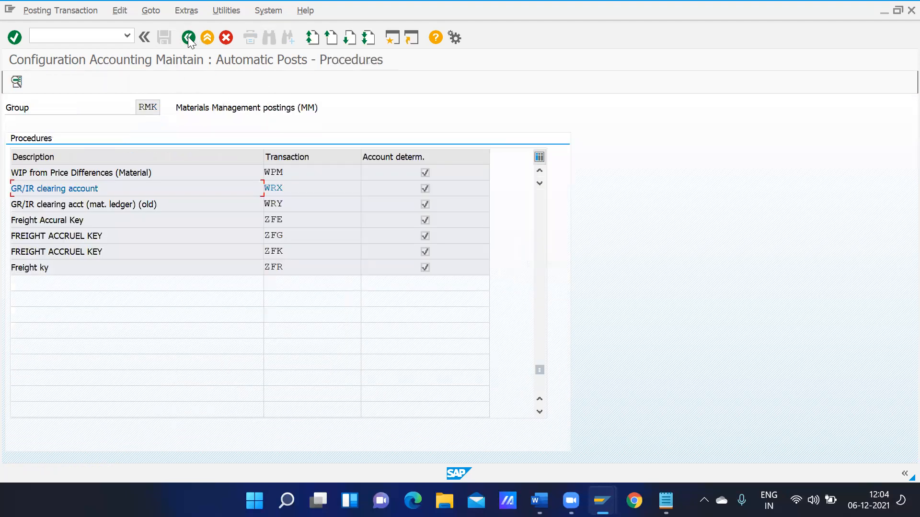
# Base the WRY account rules on debit/credit, valuation modification and valuation class, and save
pyautogui.doubleClick(108, 205)
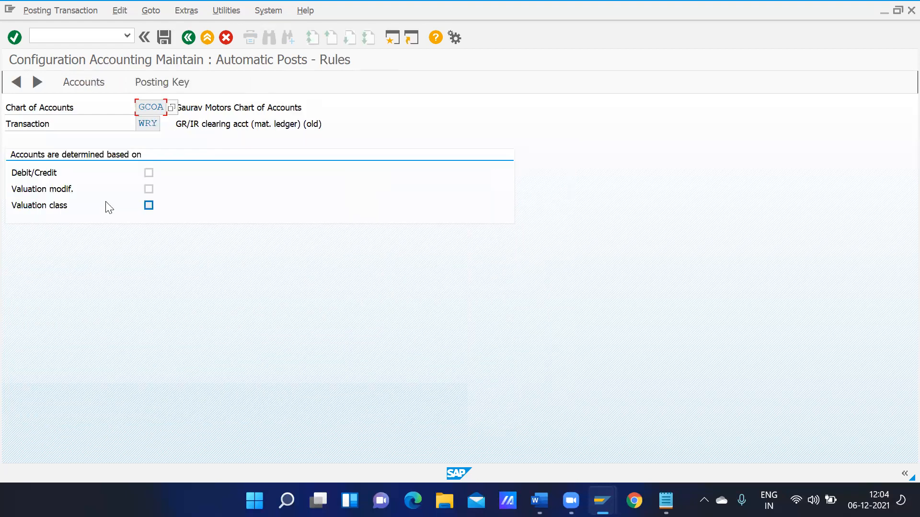
pyautogui.click(149, 172)
pyautogui.click(148, 189)
pyautogui.click(148, 205)
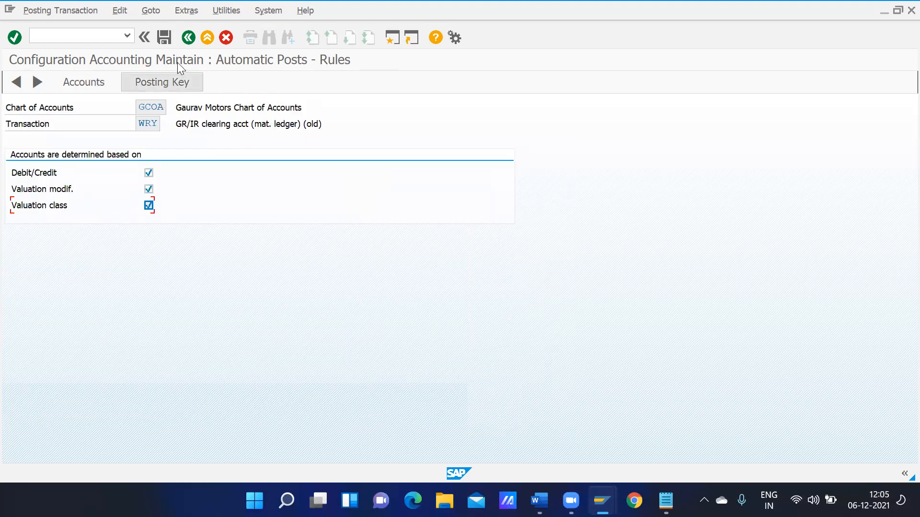
pyautogui.click(164, 37)
pyautogui.click(164, 37)
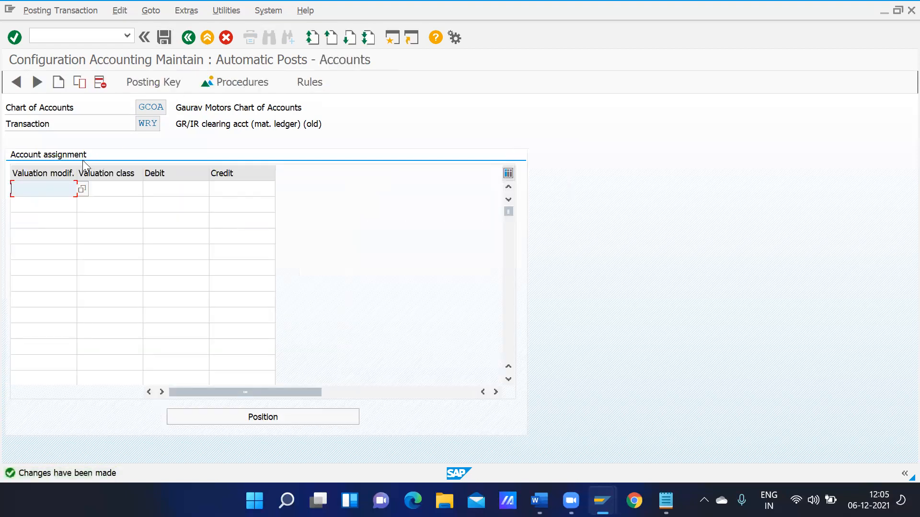
# Fill valuation modification 3344 into three WRY rows
pyautogui.write('4')
pyautogui.press('Down')
pyautogui.press('Return')
pyautogui.hotkey('shift', 'Left')
pyautogui.hotkey('shift', 'Left')
pyautogui.hotkey('shift', 'Left')
pyautogui.hotkey('shift', 'Left')
pyautogui.hotkey('ctrl', 'c')
pyautogui.press('Down')
pyautogui.press('Down')
pyautogui.hotkey('ctrl', 'v')
pyautogui.press('Down')
pyautogui.press('Up')
pyautogui.press('Up')
pyautogui.hotkey('ctrl', 'v')
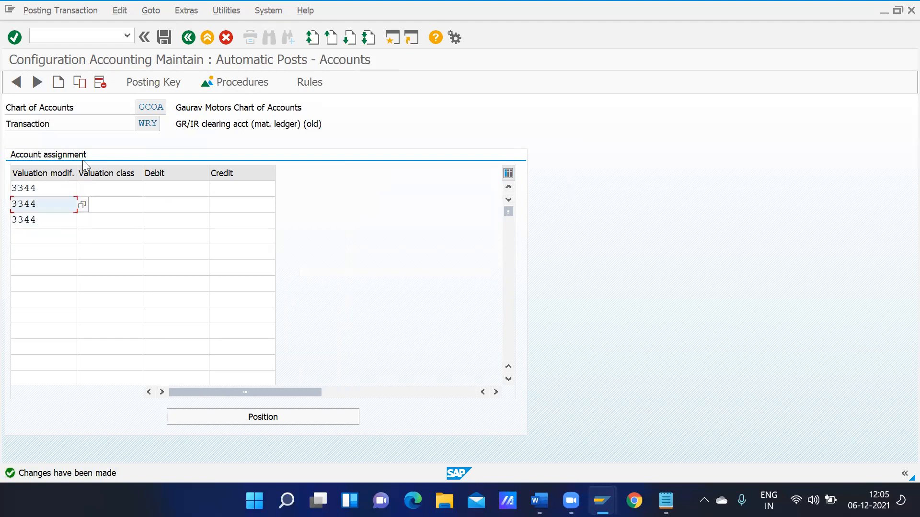
# Give the three WRY rows valuation classes 4011, 4012 and 4013
pyautogui.click(107, 187)
pyautogui.write('4')
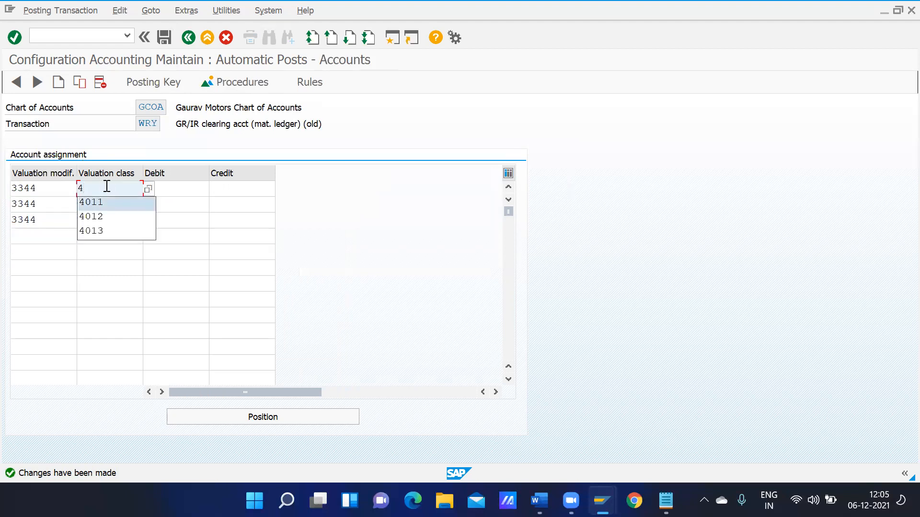
pyautogui.press('Return')
pyautogui.press('Down')
pyautogui.write('4')
pyautogui.press('Down')
pyautogui.press('Down')
pyautogui.press('Return')
pyautogui.press('Down')
pyautogui.write('4')
pyautogui.press('Down')
pyautogui.press('Down')
pyautogui.press('Down')
pyautogui.press('Return')
# Set account 10006 as debit and credit for all three WRY rows and save
pyautogui.click(174, 186)
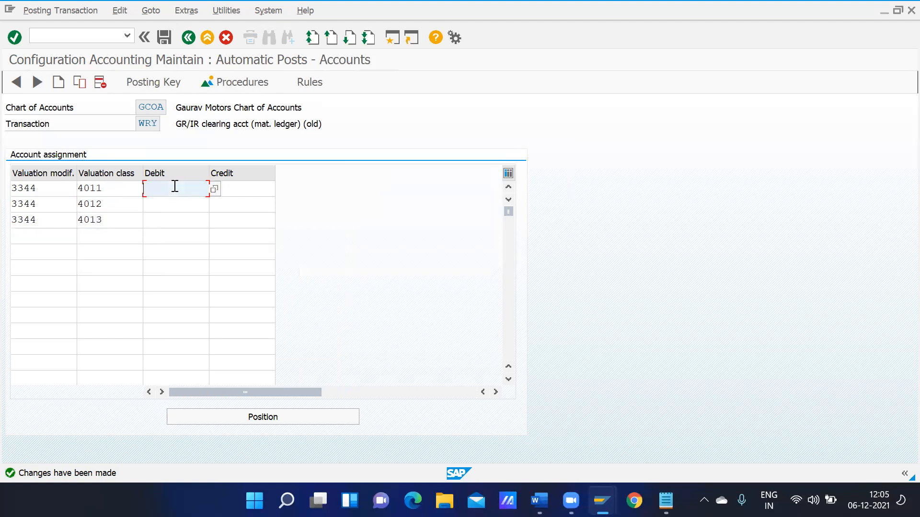
pyautogui.write('1')
pyautogui.click(176, 201)
pyautogui.hotkey('ctrl', 'a')
pyautogui.hotkey('ctrl', 'c')
pyautogui.press('Down')
pyautogui.hotkey('ctrl', 'v')
pyautogui.press('Down')
pyautogui.hotkey('ctrl', 'v')
pyautogui.click(241, 192)
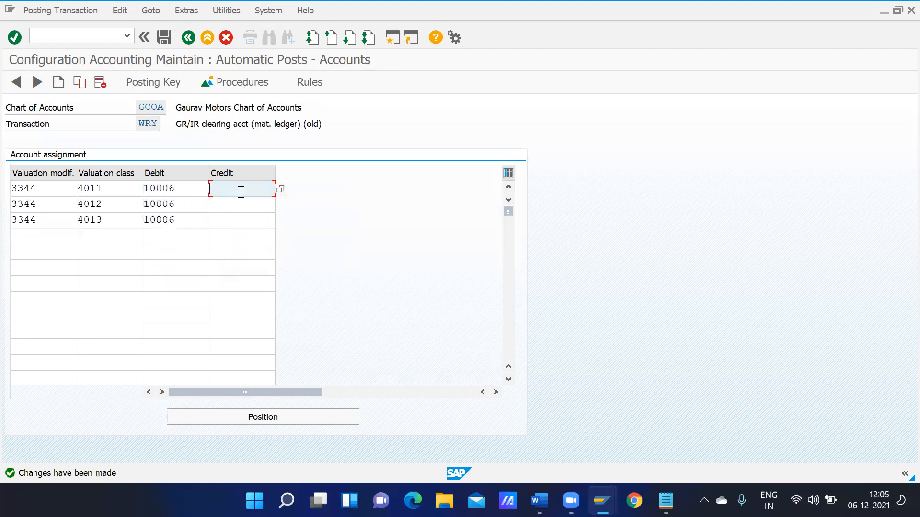
pyautogui.hotkey('ctrl', 'v')
pyautogui.press('Down')
pyautogui.hotkey('ctrl', 'v')
pyautogui.press('Down')
pyautogui.hotkey('ctrl', 'v')
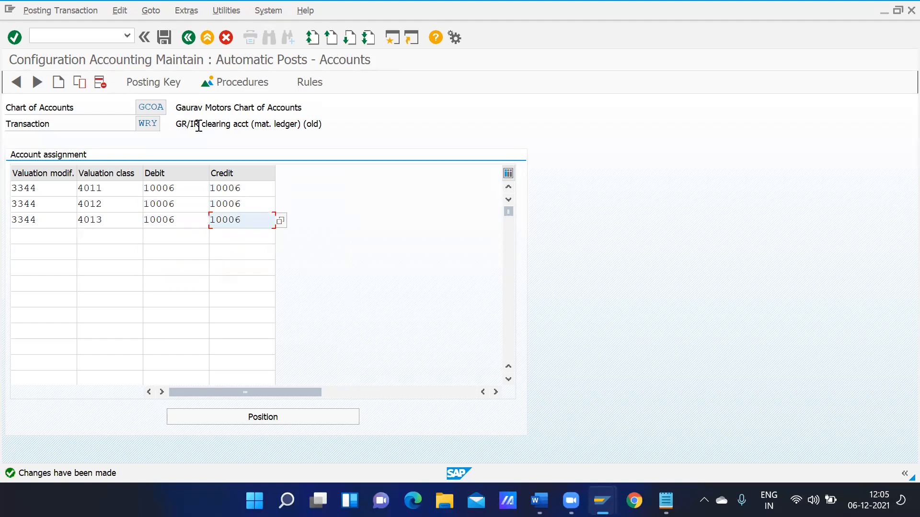
pyautogui.click(164, 37)
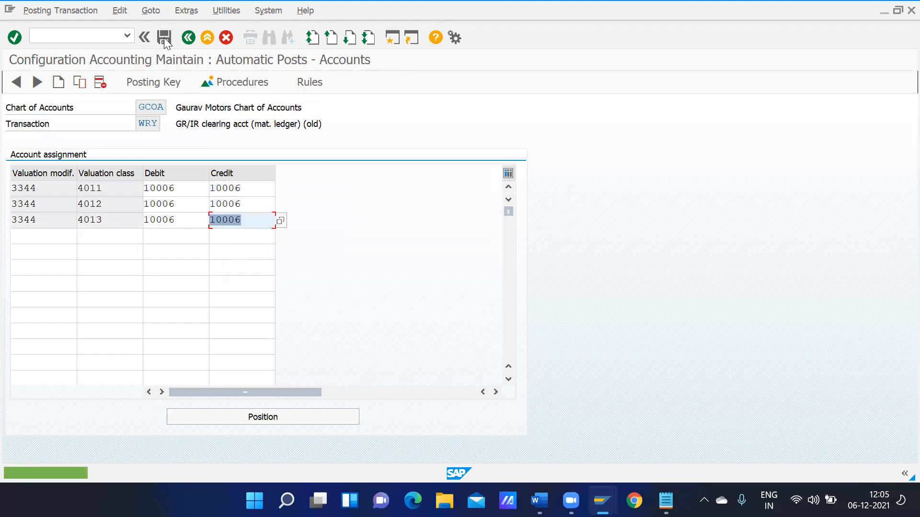
pyautogui.click(189, 38)
# Run FBL3N for G/L account 10006 in GMOT (no open items), then select All items
pyautogui.click(188, 37)
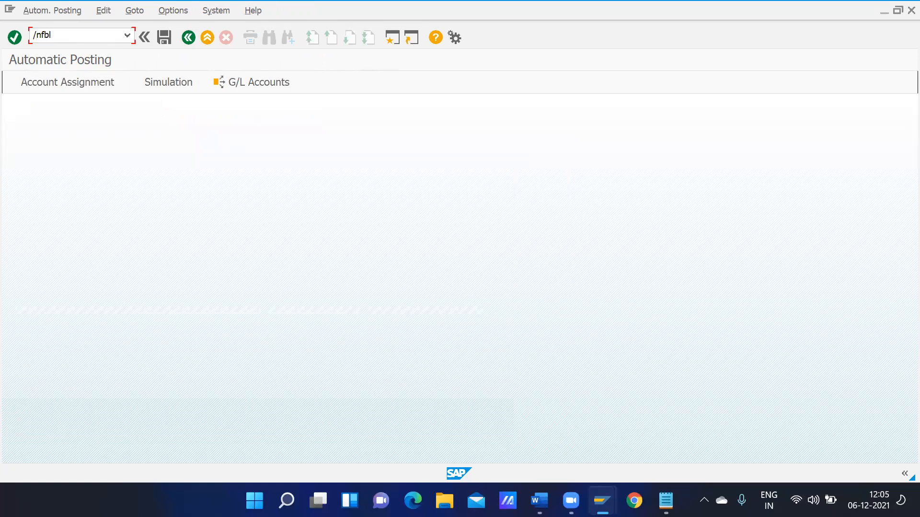
pyautogui.write('3')
pyautogui.press('Return')
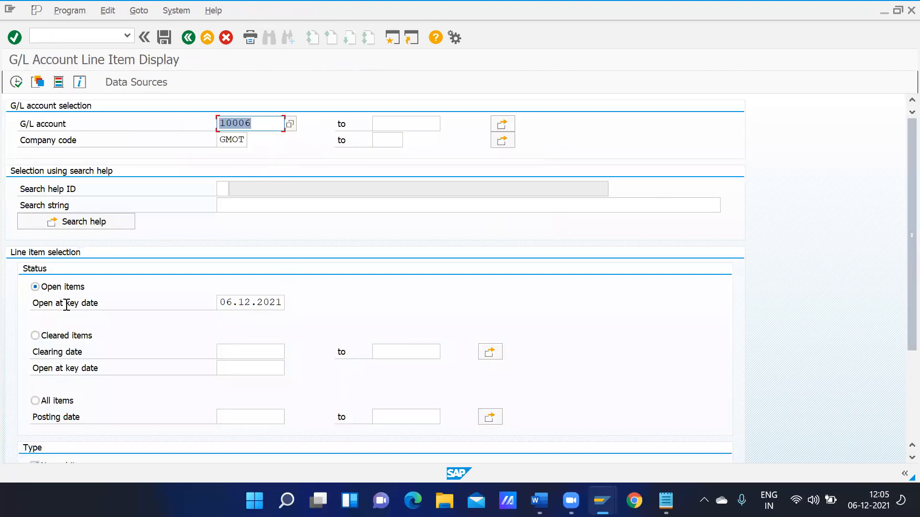
pyautogui.click(18, 84)
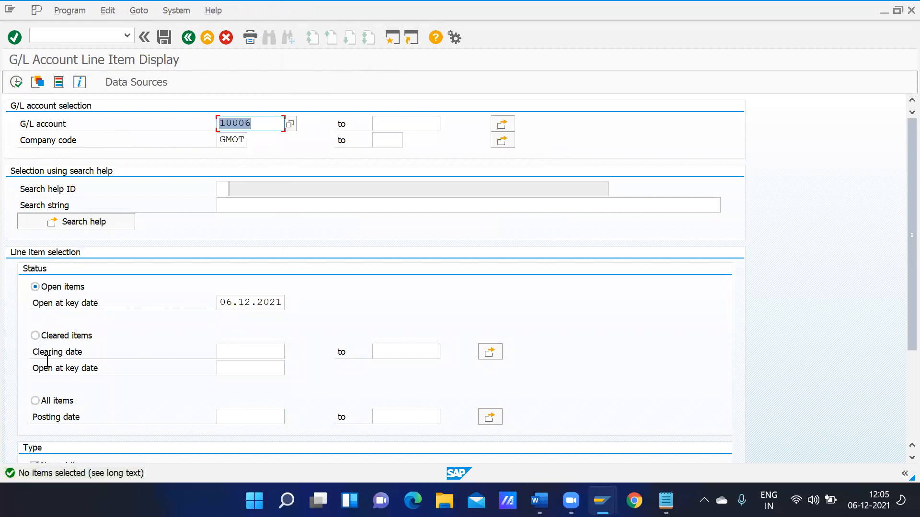
pyautogui.click(35, 401)
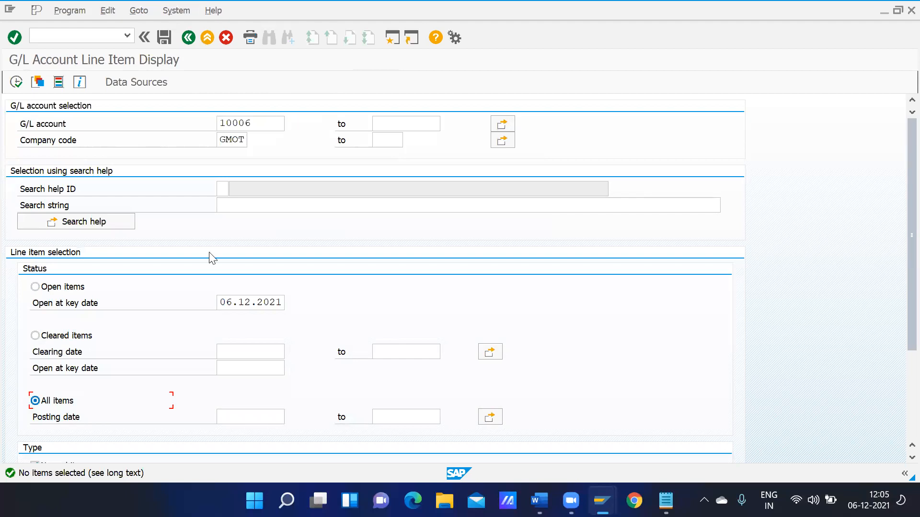
pyautogui.click(83, 33)
pyautogui.write('/nFBL05')
pyautogui.press('Return')
pyautogui.write('F')
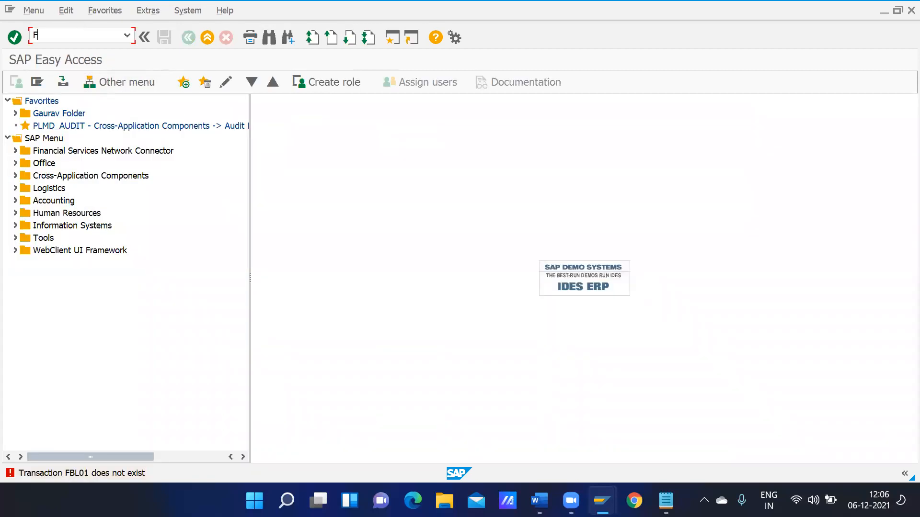
pyautogui.write('Bl01')
pyautogui.press('Return')
pyautogui.write('fbl')
pyautogui.write('03')
pyautogui.press('Return')
pyautogui.write('fbl')
pyautogui.click(127, 35)
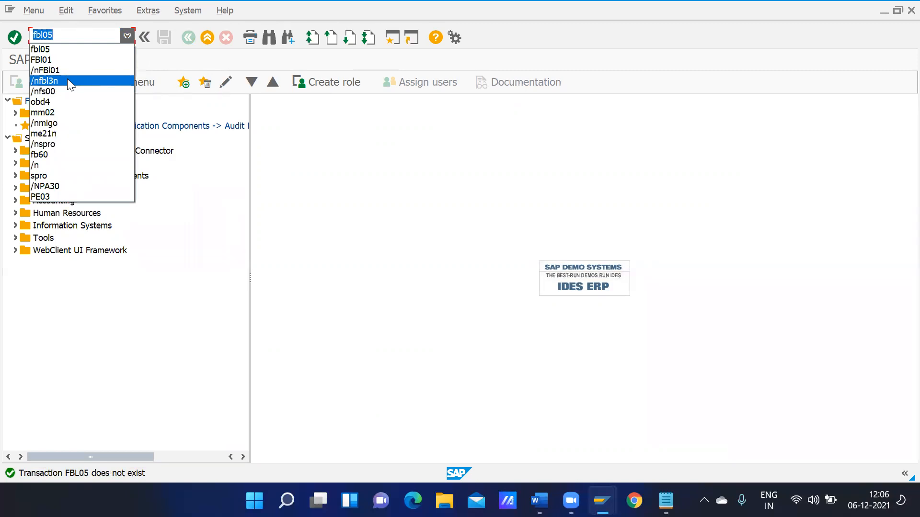
pyautogui.click(67, 80)
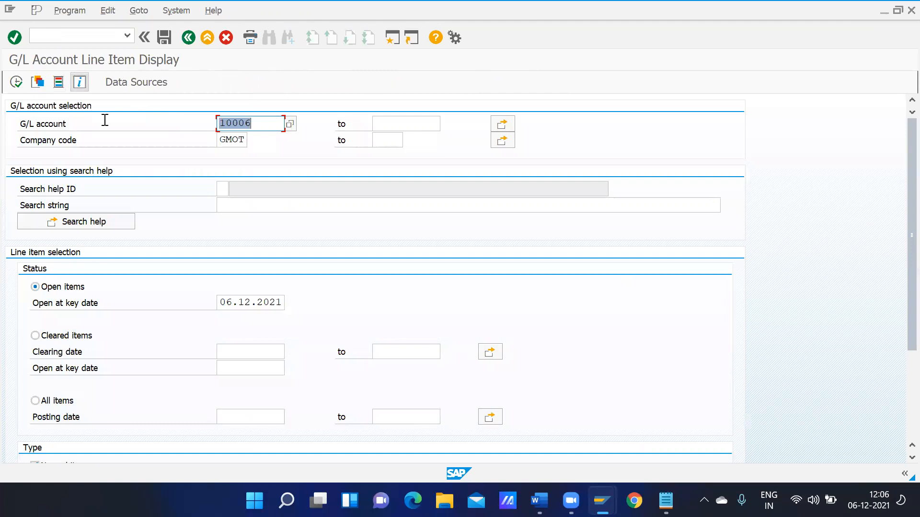
pyautogui.click(80, 34)
pyautogui.write('fbl')
pyautogui.write('3n')
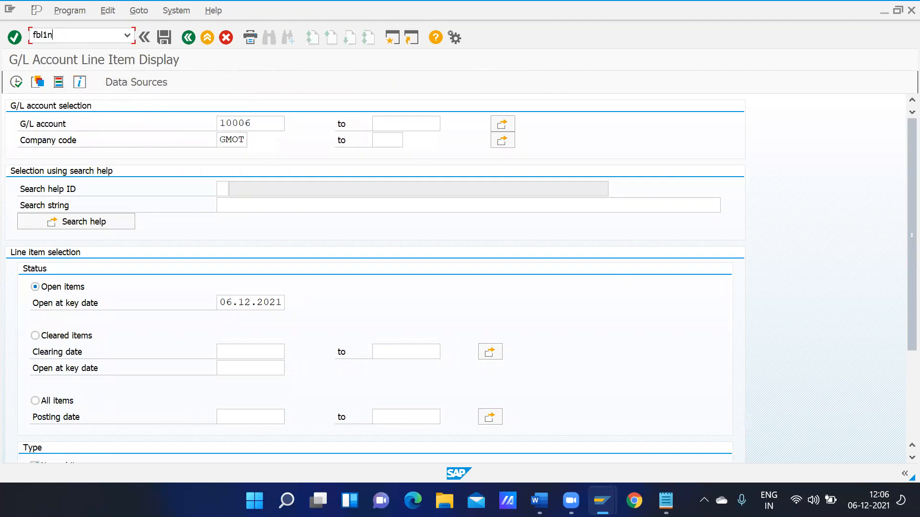
pyautogui.press('Return')
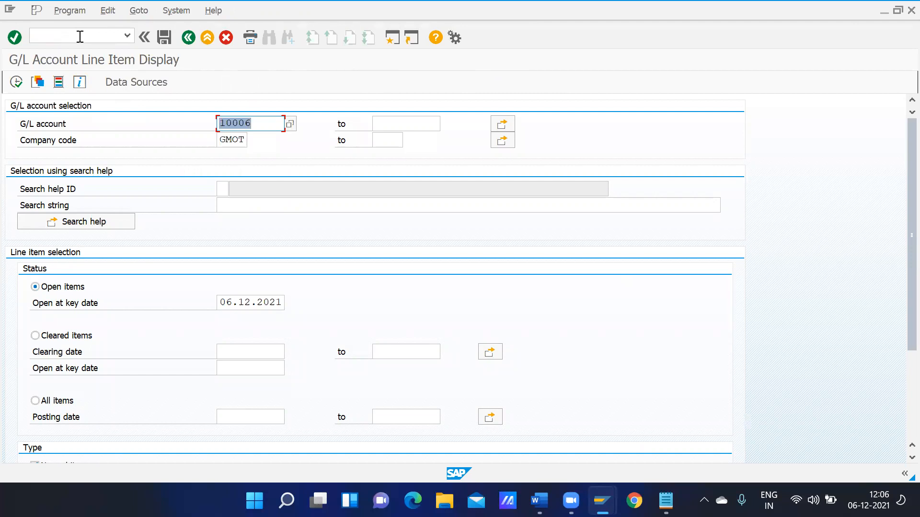
pyautogui.click(80, 34)
pyautogui.write('/nfb')
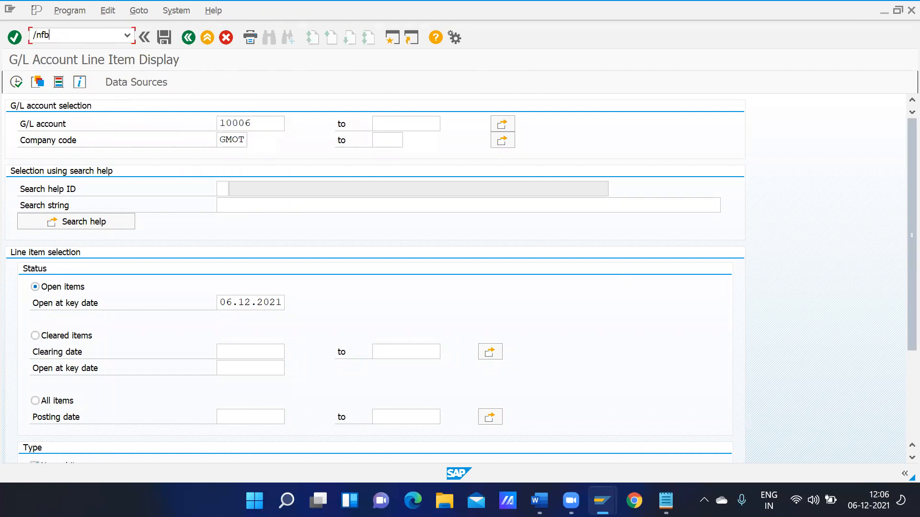
pyautogui.write('l1n')
pyautogui.press('Return')
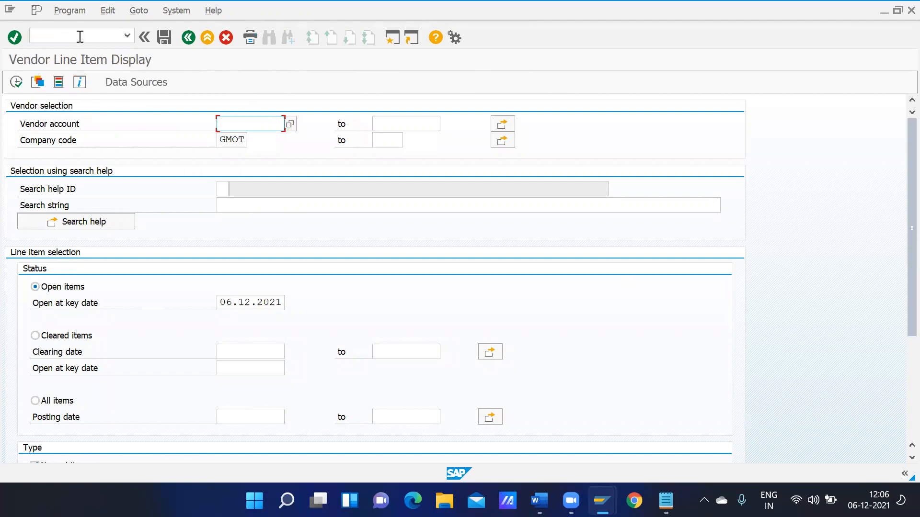
# Look up the GMOT vendor, list its cleared items (none found), and return to Easy Access
pyautogui.click(290, 124)
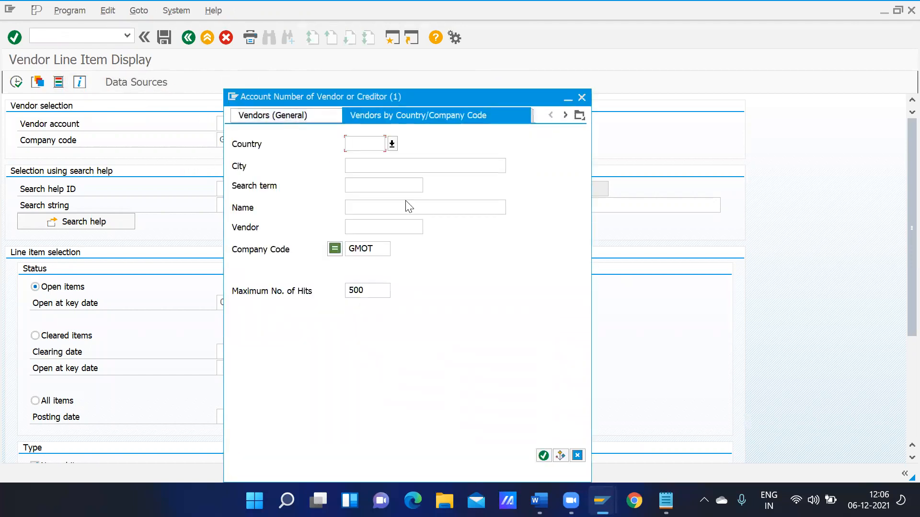
pyautogui.click(395, 186)
pyautogui.press('Return')
pyautogui.doubleClick(258, 91)
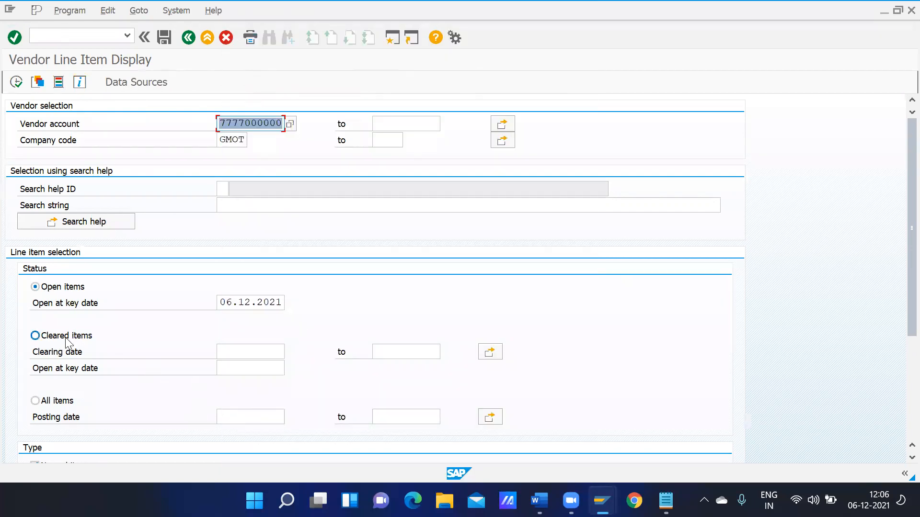
pyautogui.click(75, 336)
pyautogui.click(17, 81)
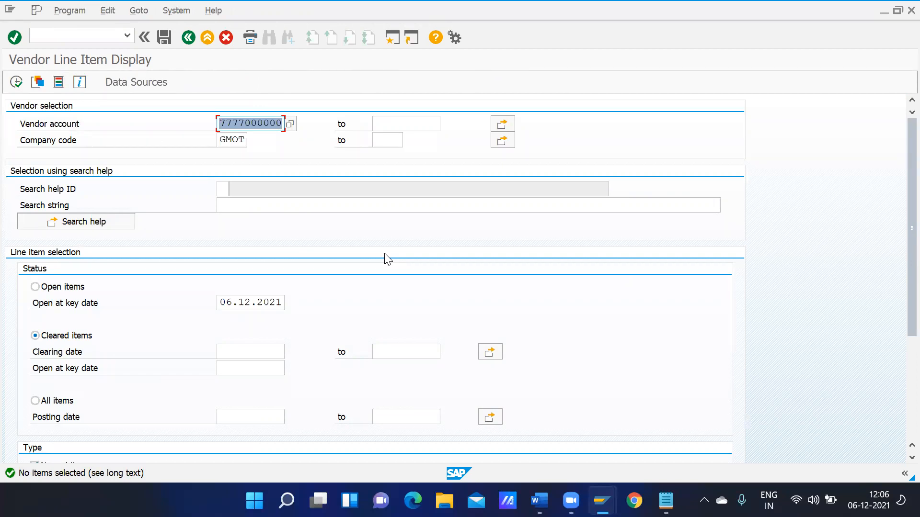
pyautogui.click(188, 42)
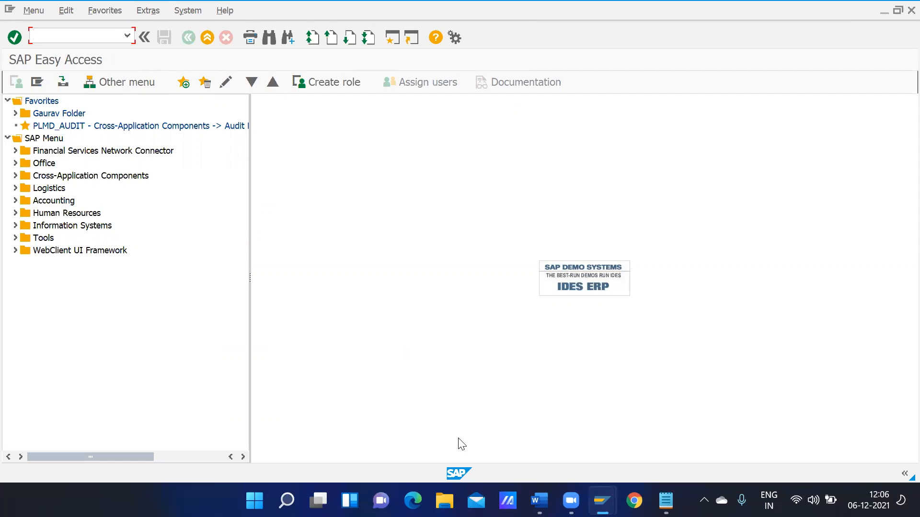
pyautogui.moveTo(602, 500)
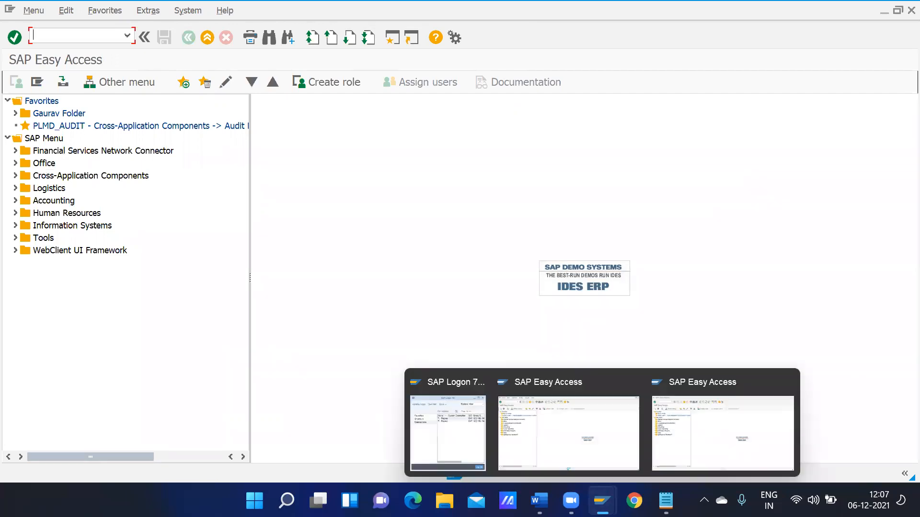
pyautogui.write('mm02')
pyautogui.press('Return')
pyautogui.click(150, 130)
pyautogui.press('Return')
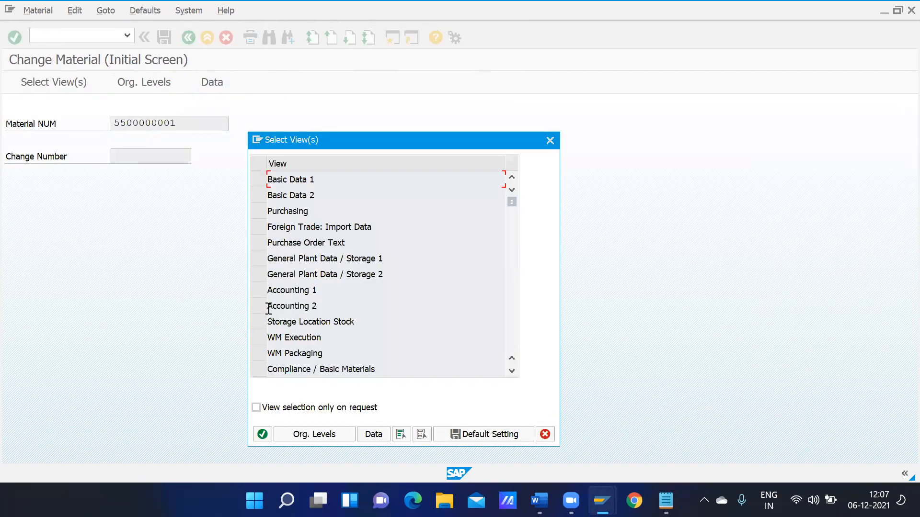
pyautogui.click(258, 290)
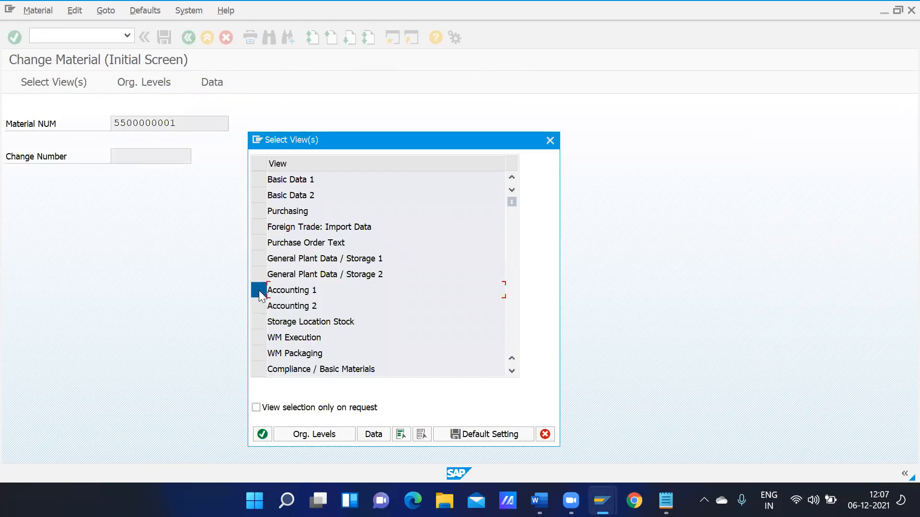
pyautogui.click(259, 180)
pyautogui.click(259, 211)
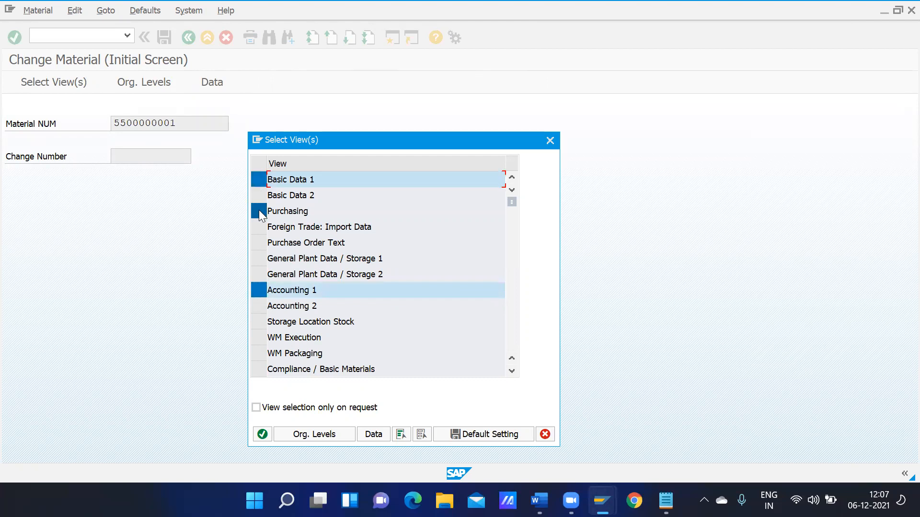
pyautogui.click(258, 259)
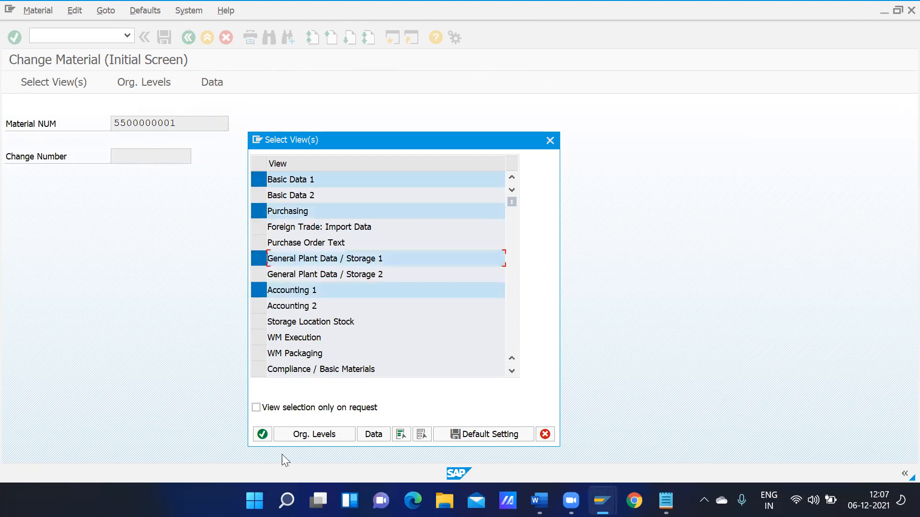
pyautogui.click(263, 434)
# Enter plant GOKH and storage location RAW as organizational levels
pyautogui.write('gokh')
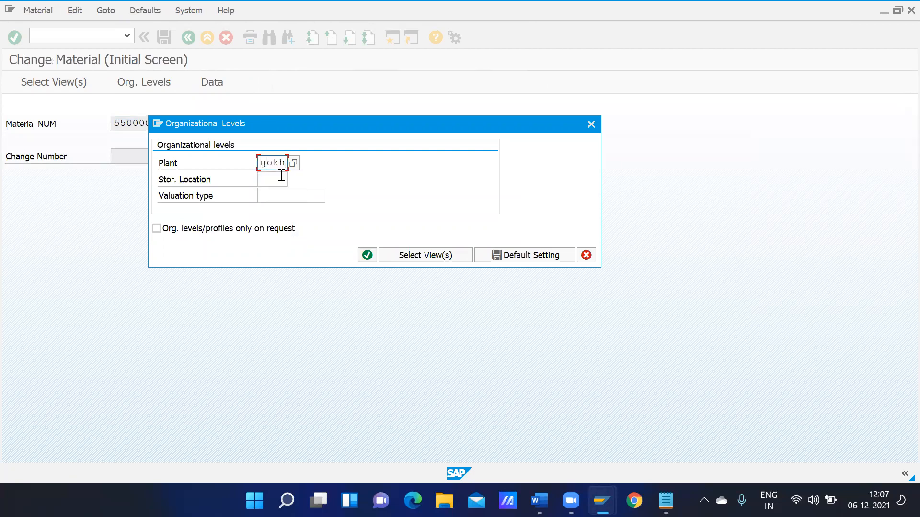
pyautogui.click(281, 177)
pyautogui.write('r')
pyautogui.click(276, 196)
pyautogui.click(366, 255)
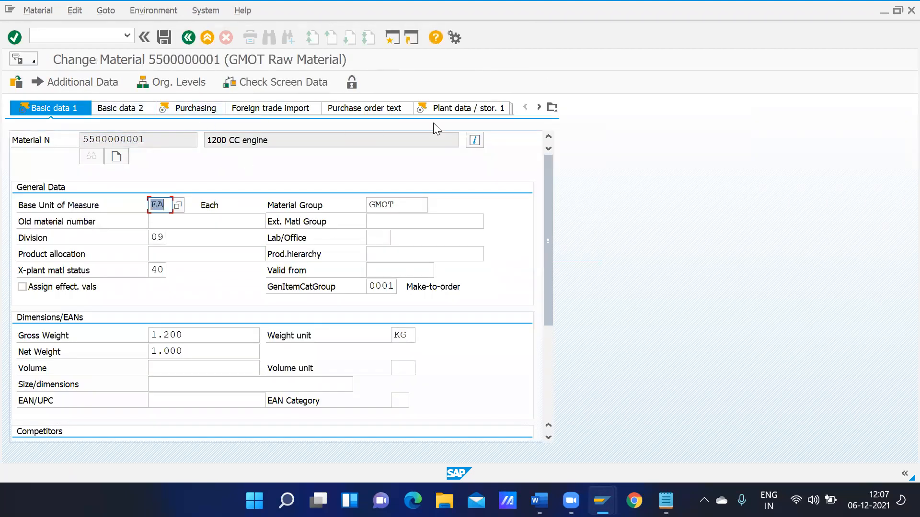
# Change the valuation class to 4011 on Accounting 1, save, and acknowledge the weight notice
pyautogui.click(552, 107)
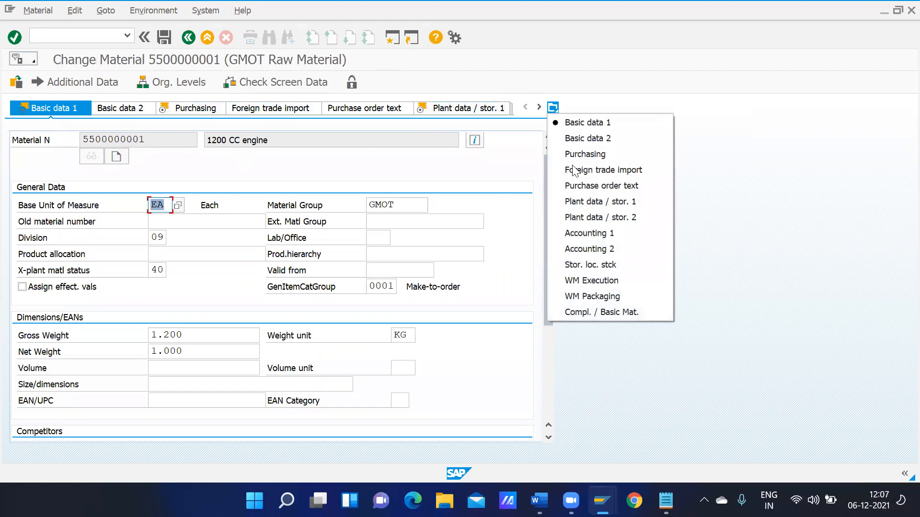
pyautogui.click(577, 235)
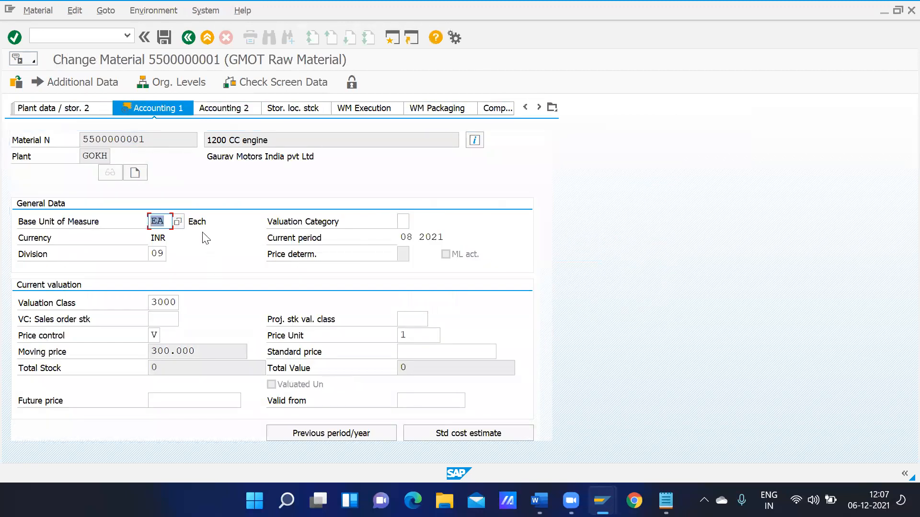
pyautogui.click(175, 304)
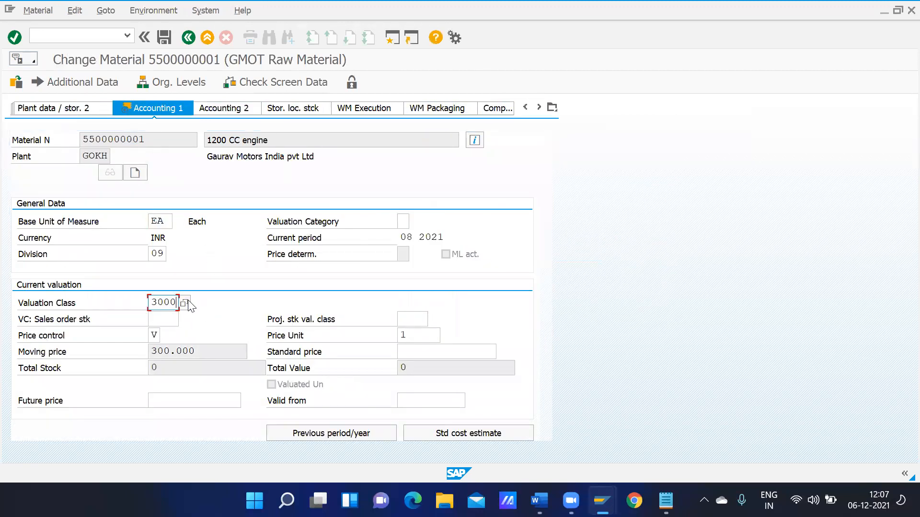
pyautogui.click(185, 302)
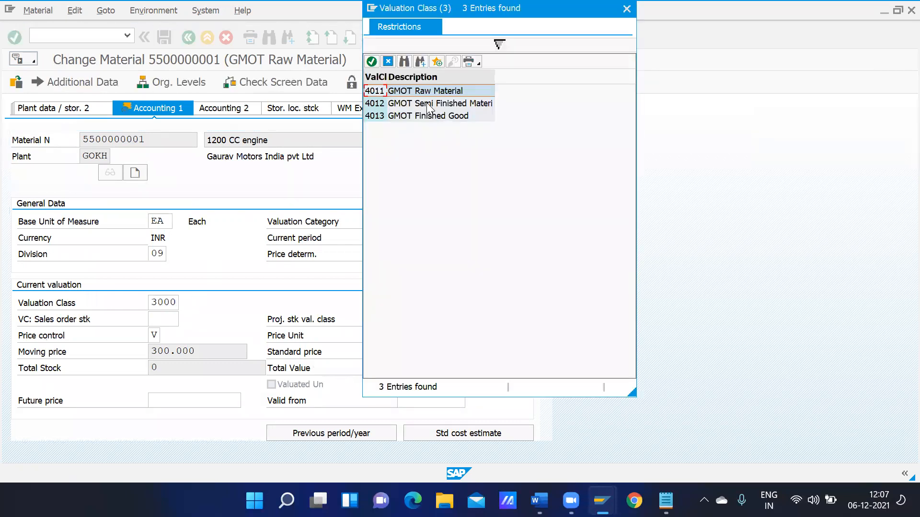
pyautogui.doubleClick(417, 91)
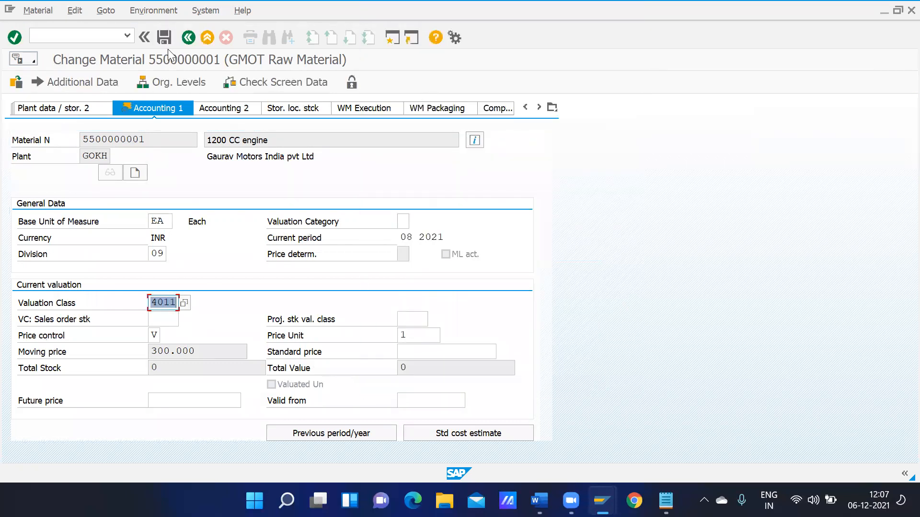
pyautogui.click(165, 37)
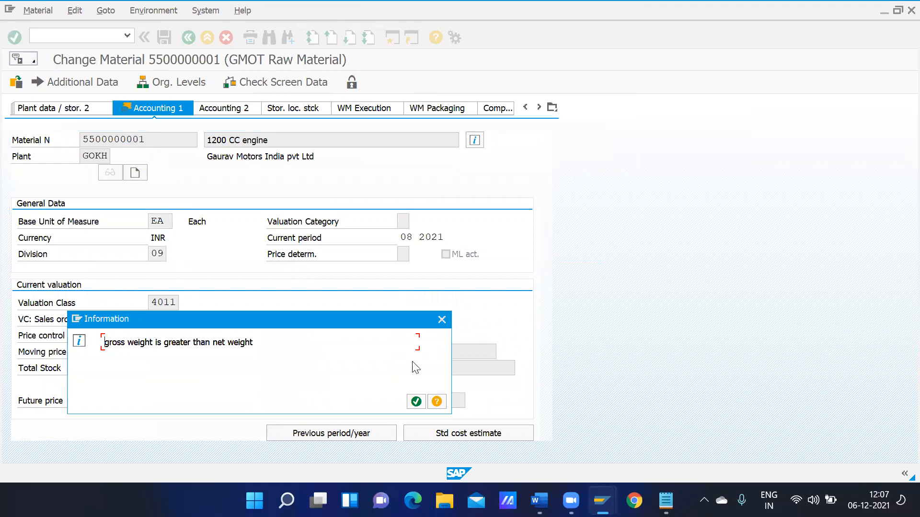
pyautogui.click(416, 401)
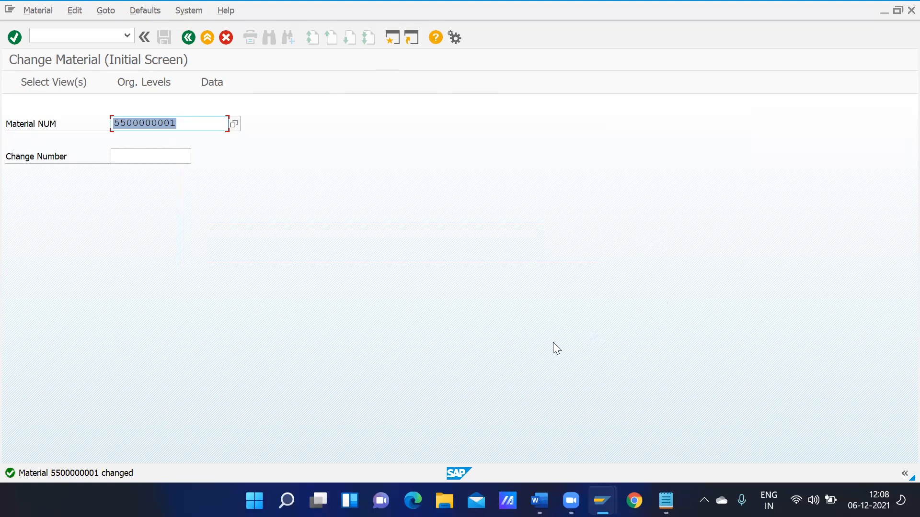
pyautogui.moveTo(569, 483)
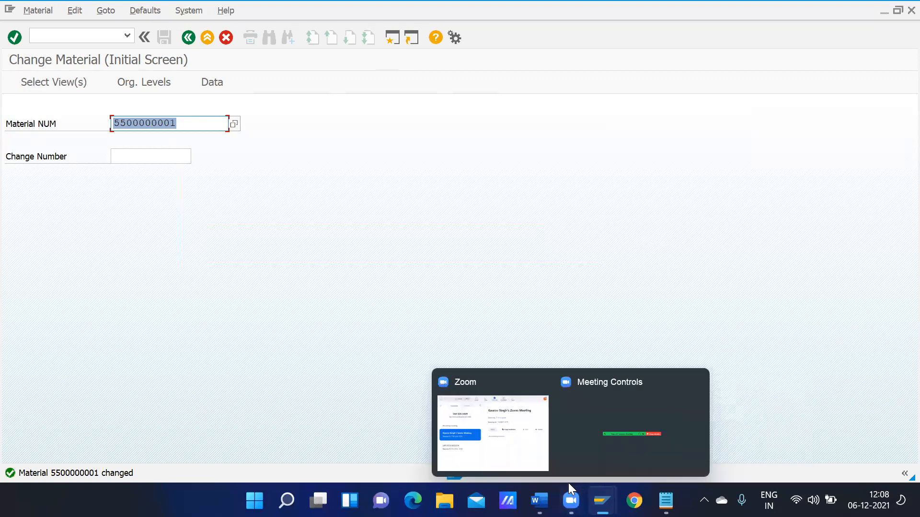